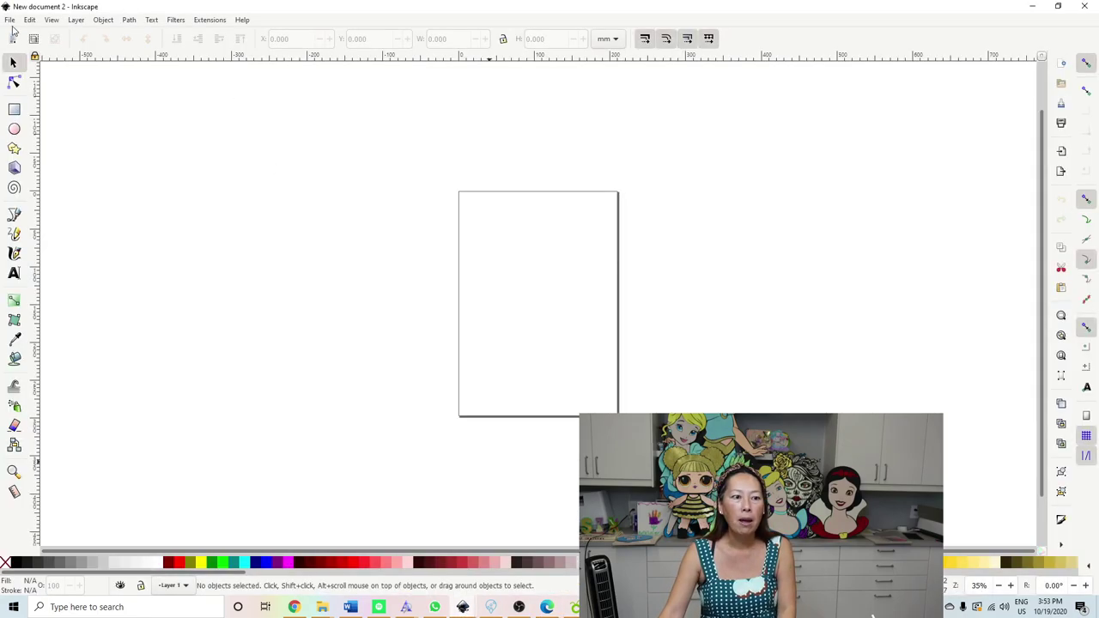
- Import the Dumpling 1 drawing from the Downloads folder
left_click(10, 20)
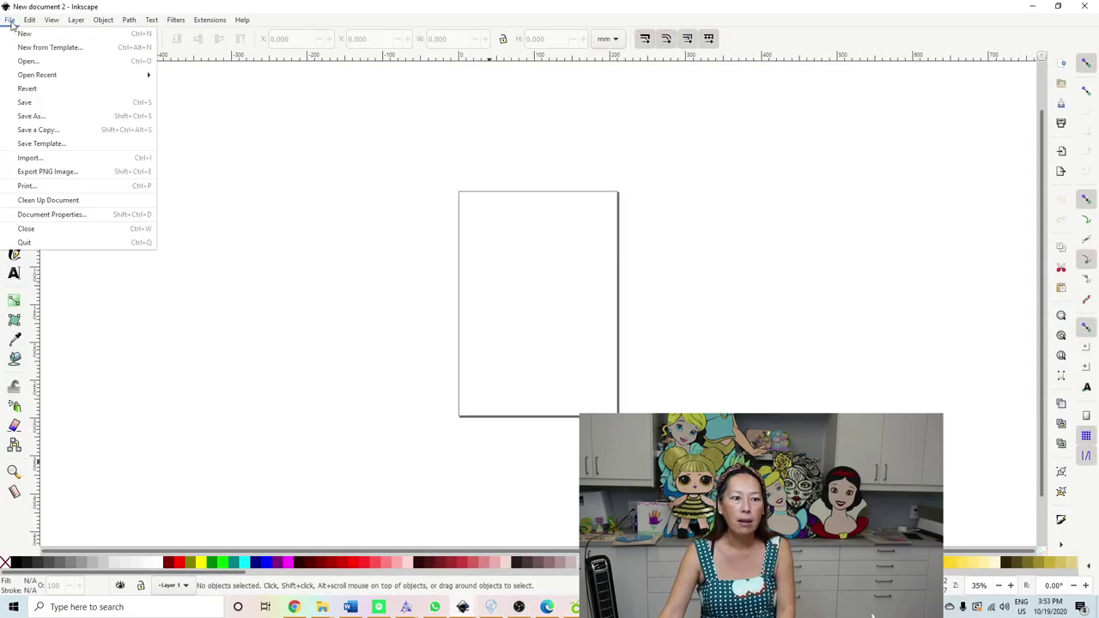
left_click(60, 158)
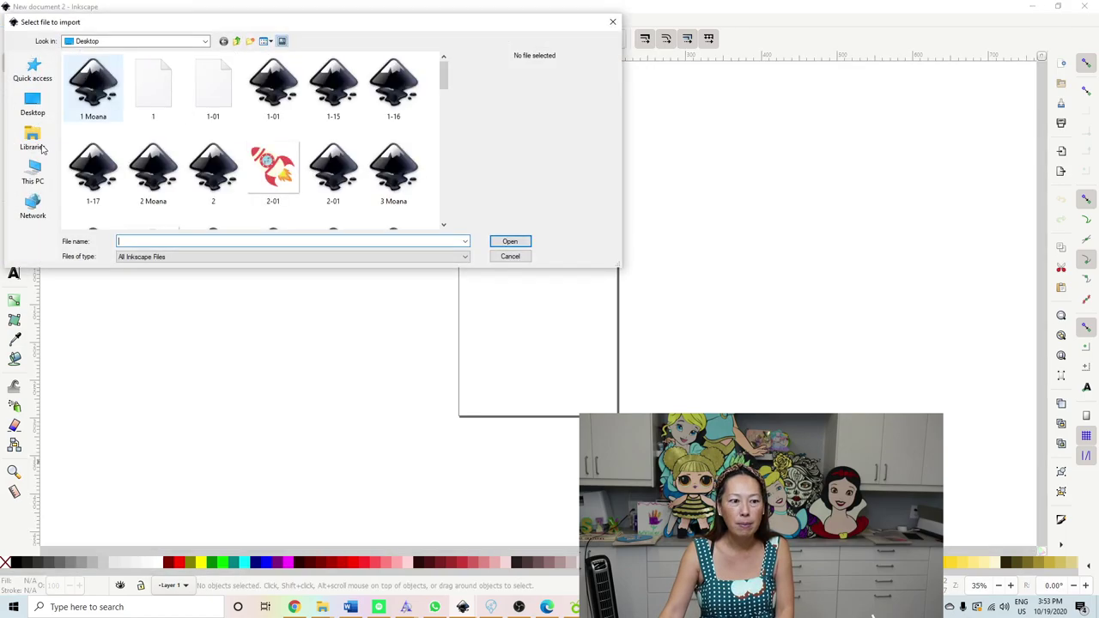
left_click(206, 41)
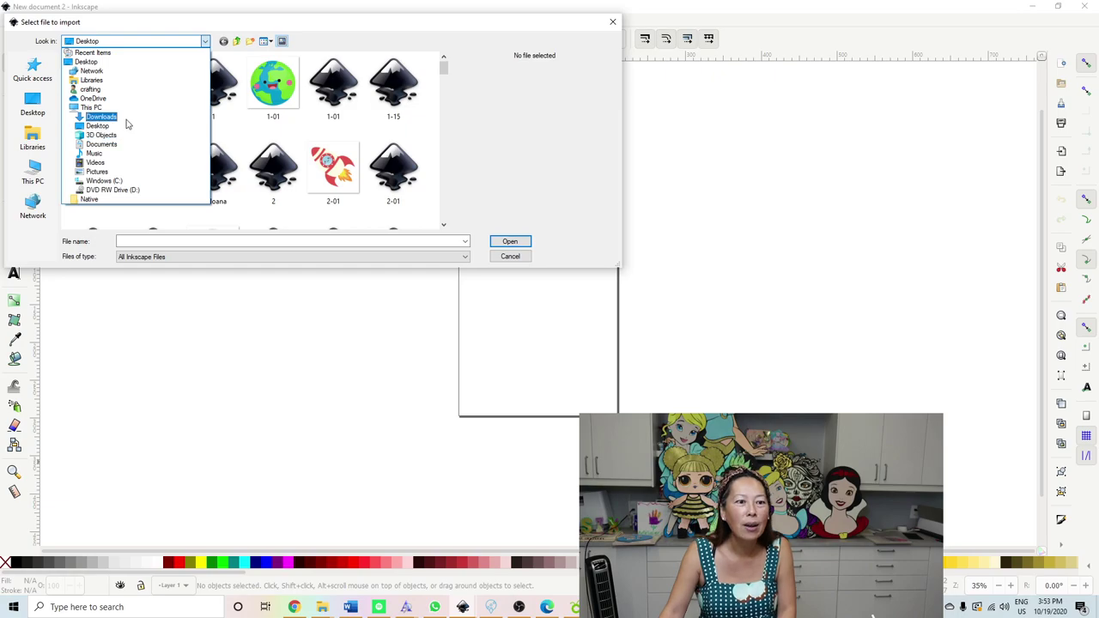
left_click(454, 91)
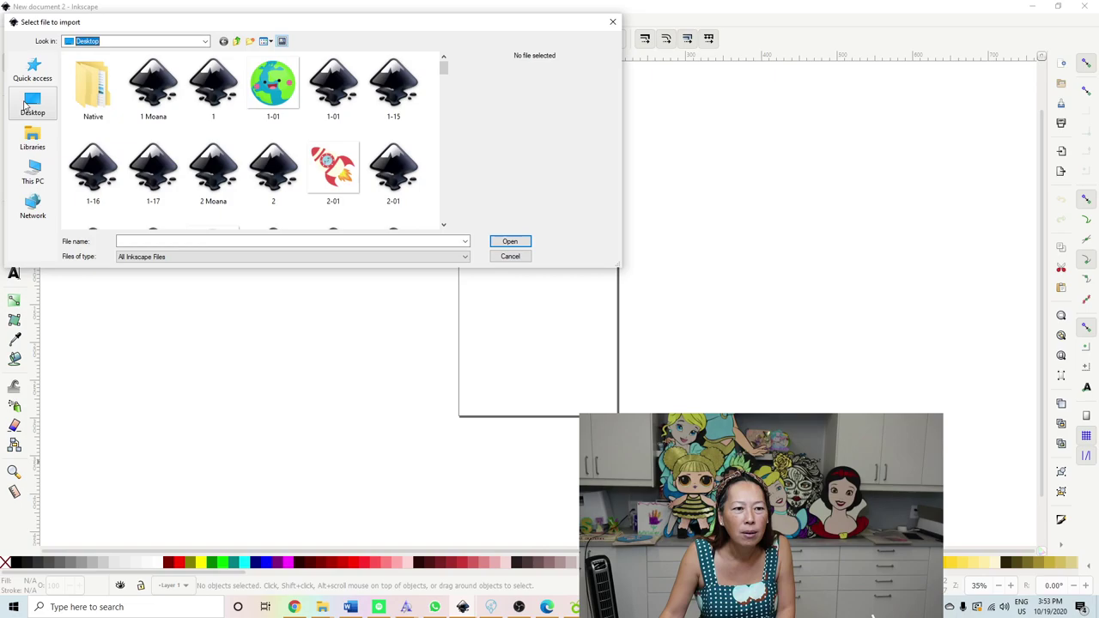
left_click(205, 41)
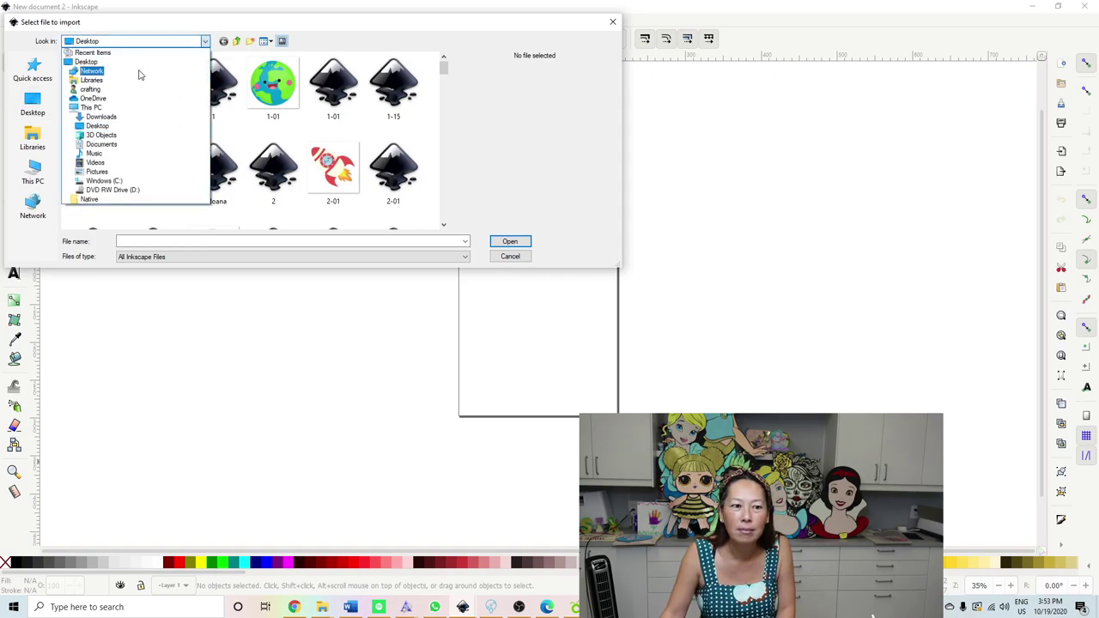
left_click(101, 117)
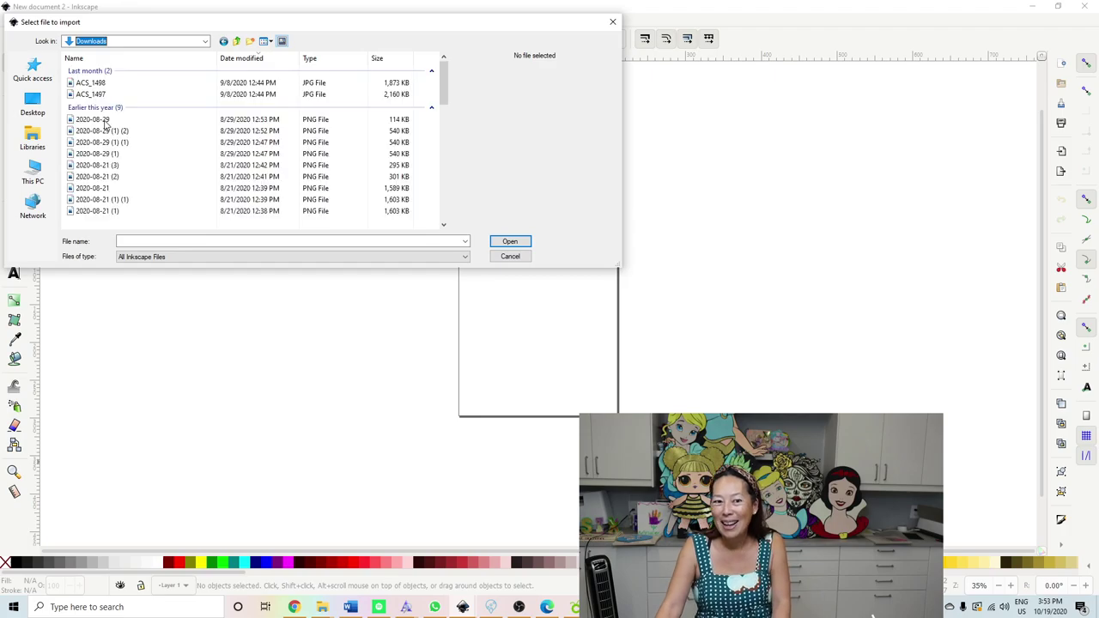
left_click(119, 95)
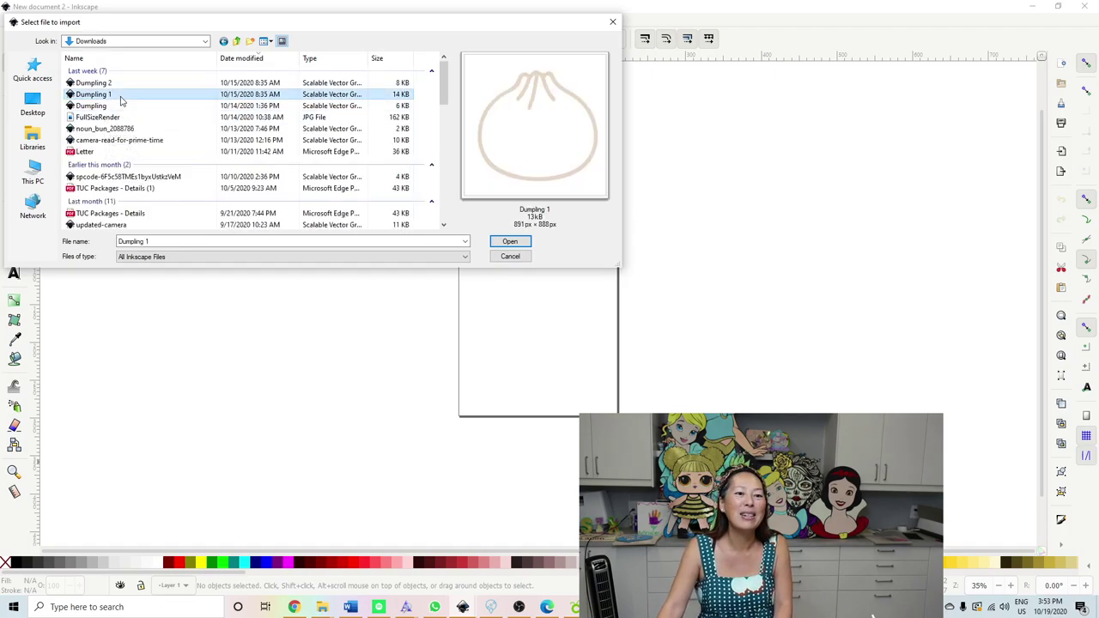
double_click(121, 97)
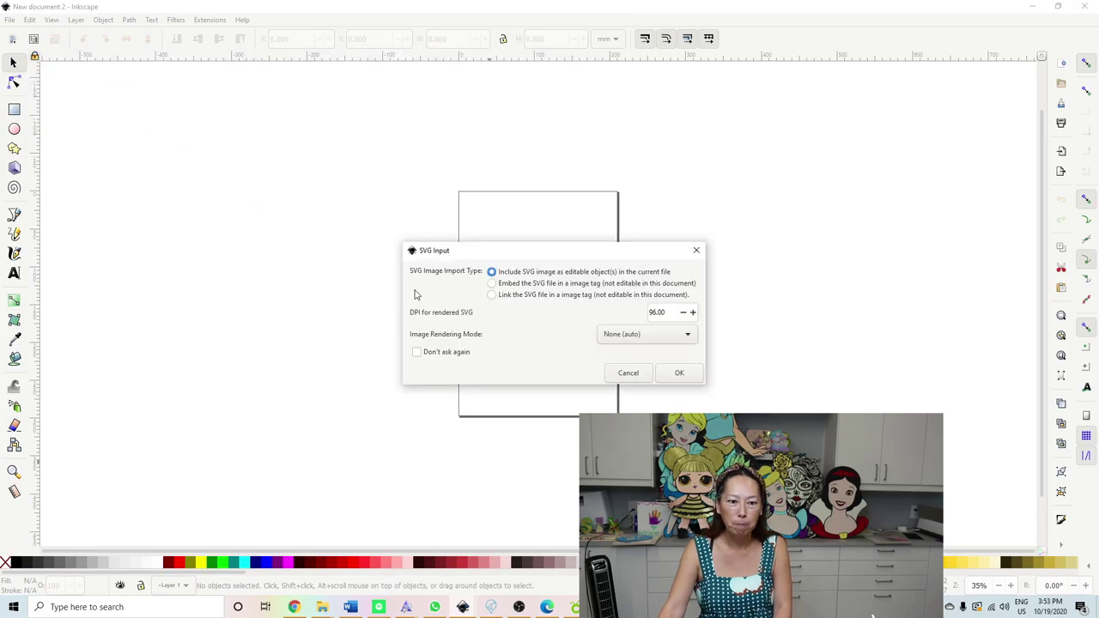
- Import the dumpling as editable objects and scale it proportionally to about 250%
left_click(680, 373)
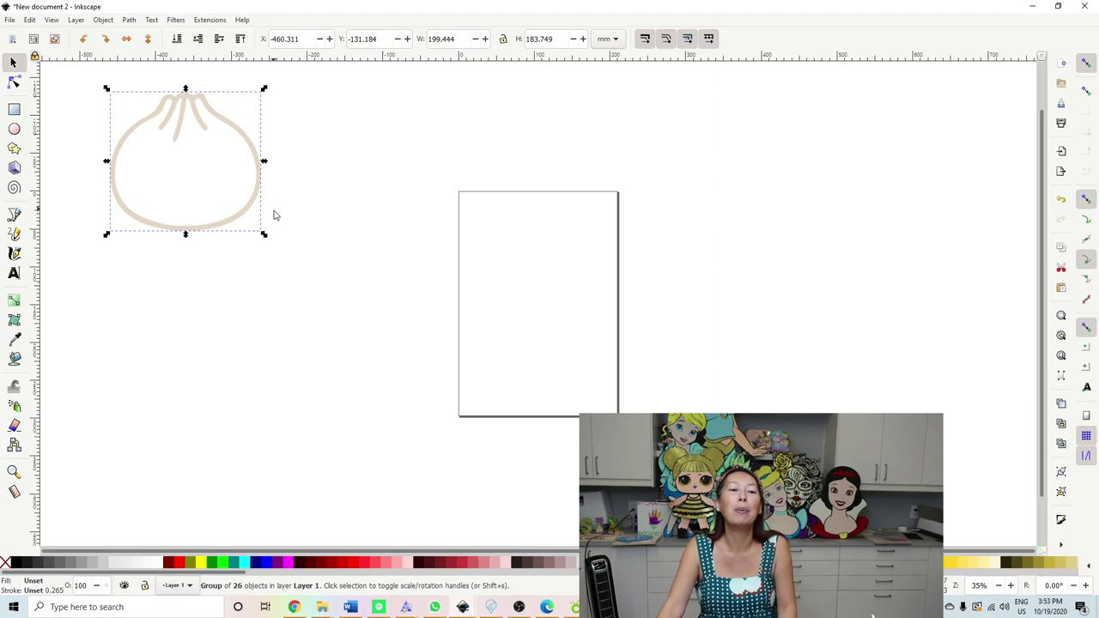
left_click_drag(264, 234, 364, 315)
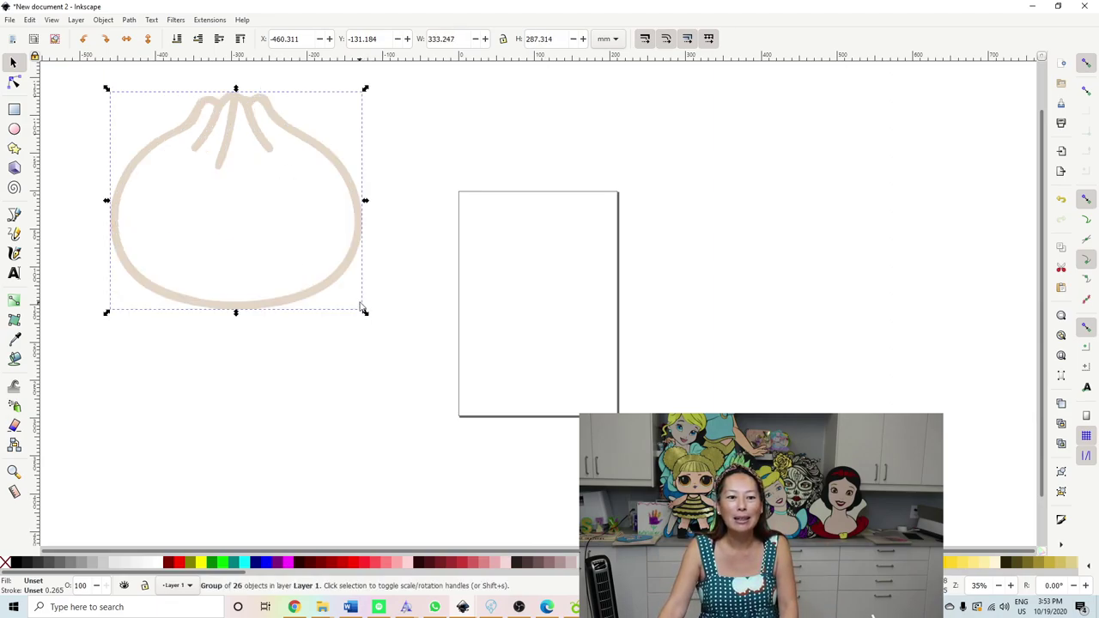
key("ctrl+z")
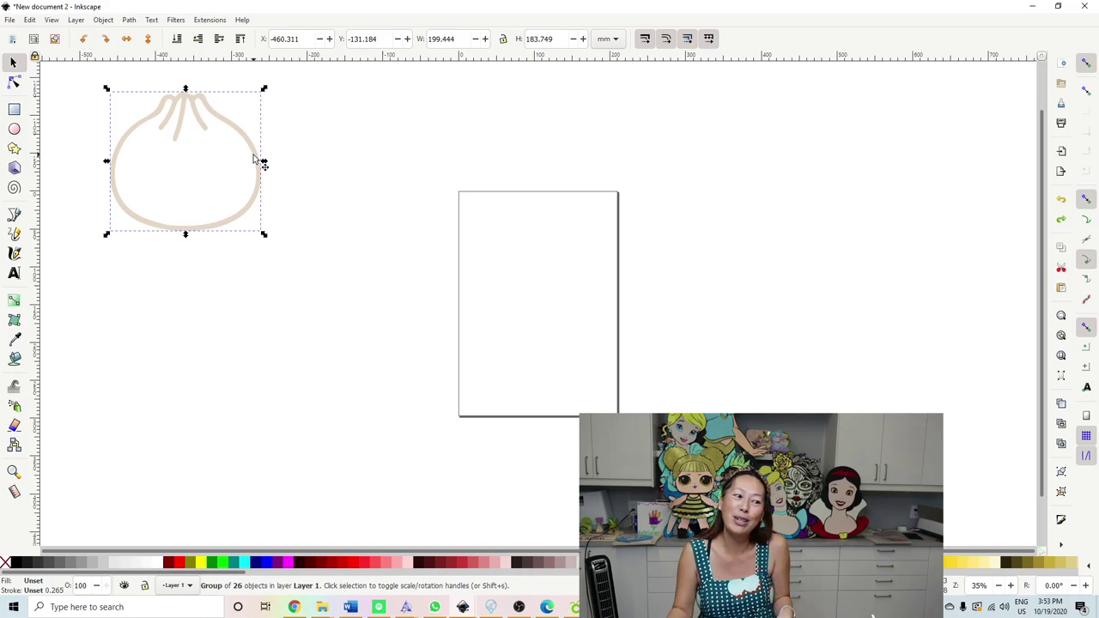
left_click(503, 38)
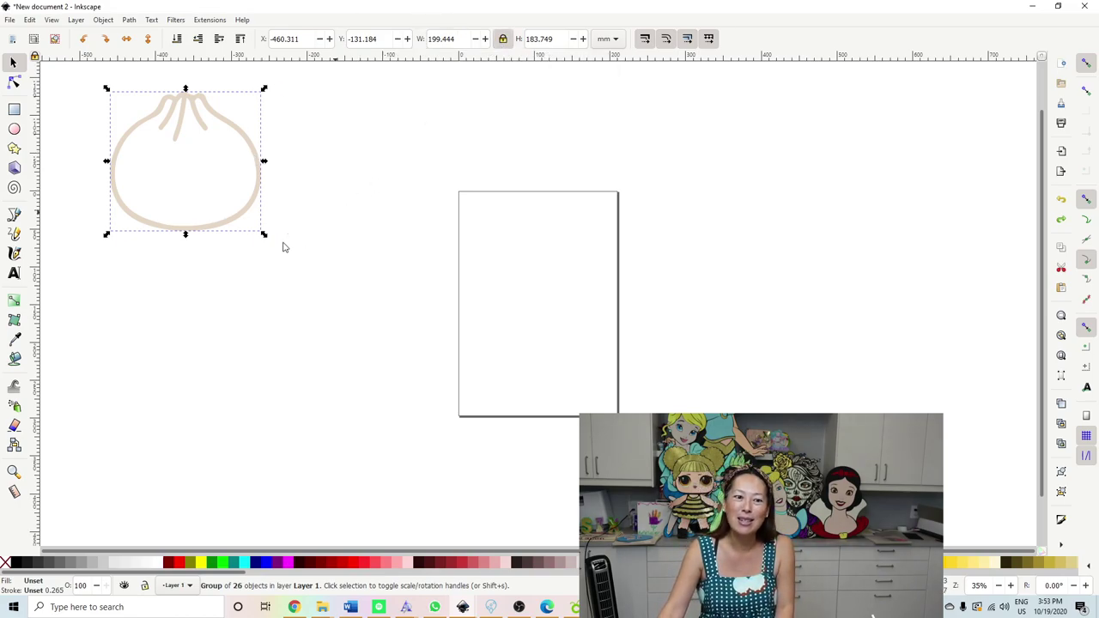
left_click_drag(264, 235, 471, 380)
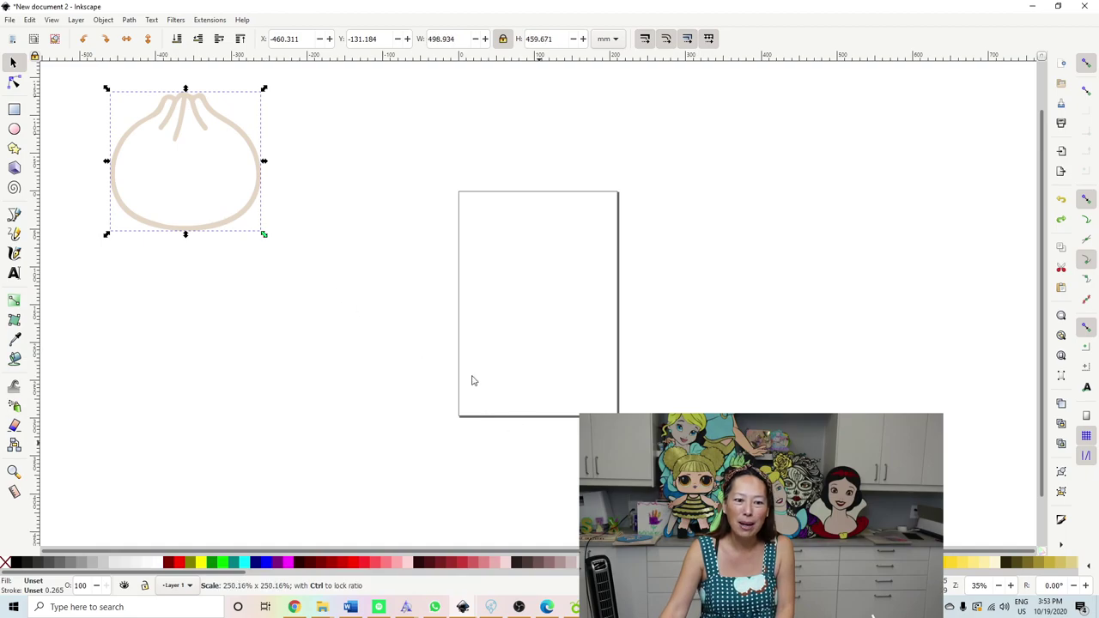
- Move the dumpling group over the page and deselect it
left_click_drag(442, 203, 660, 219)
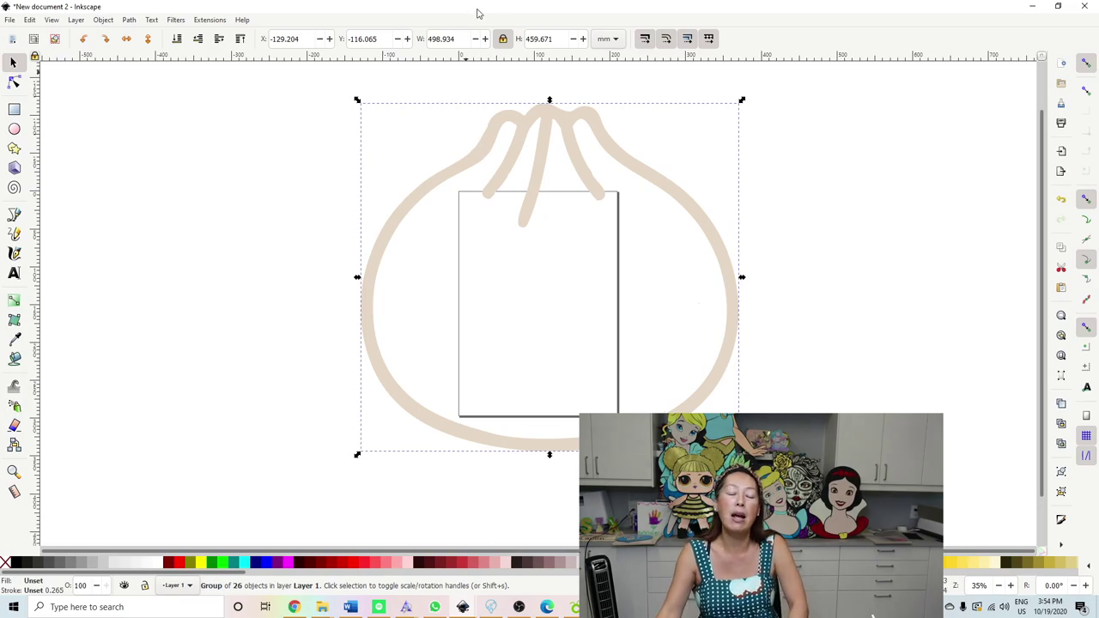
left_click(134, 205)
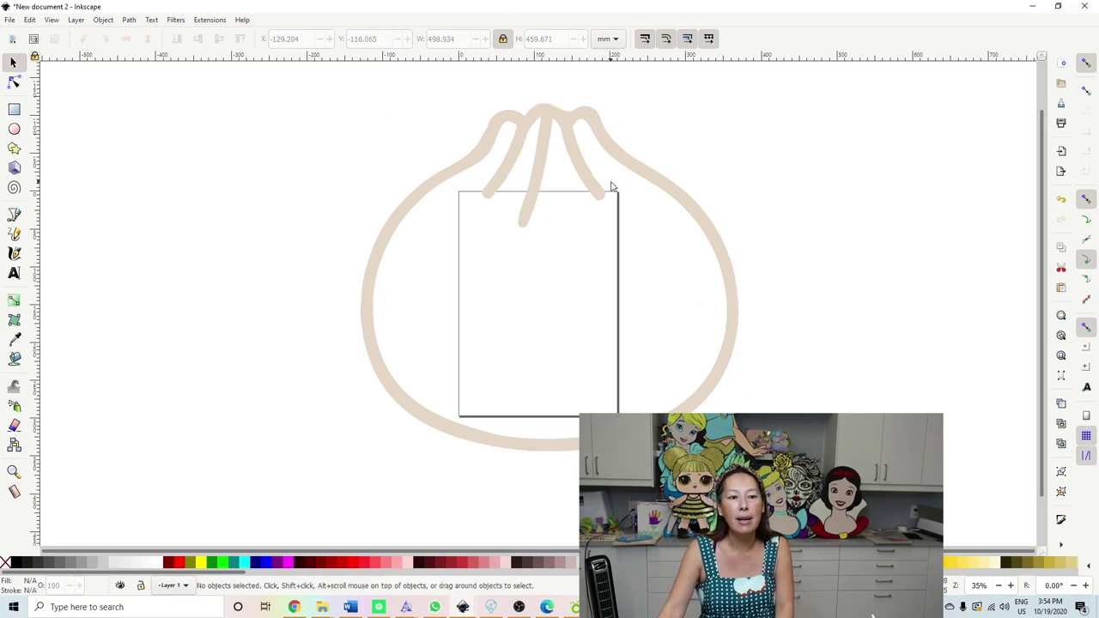
left_click(607, 144)
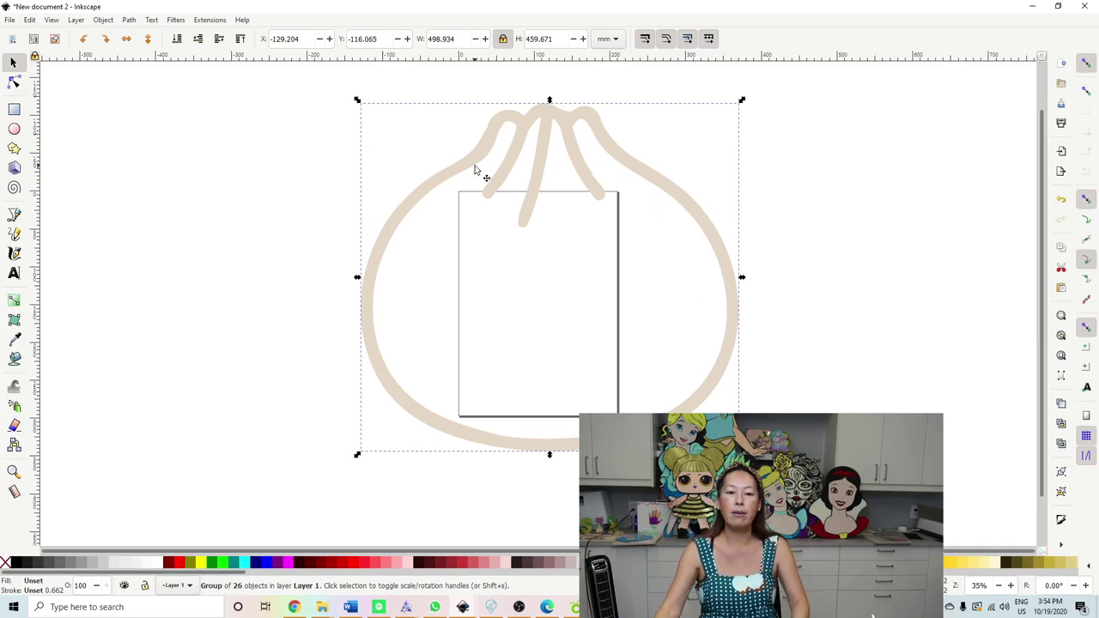
left_click(108, 117)
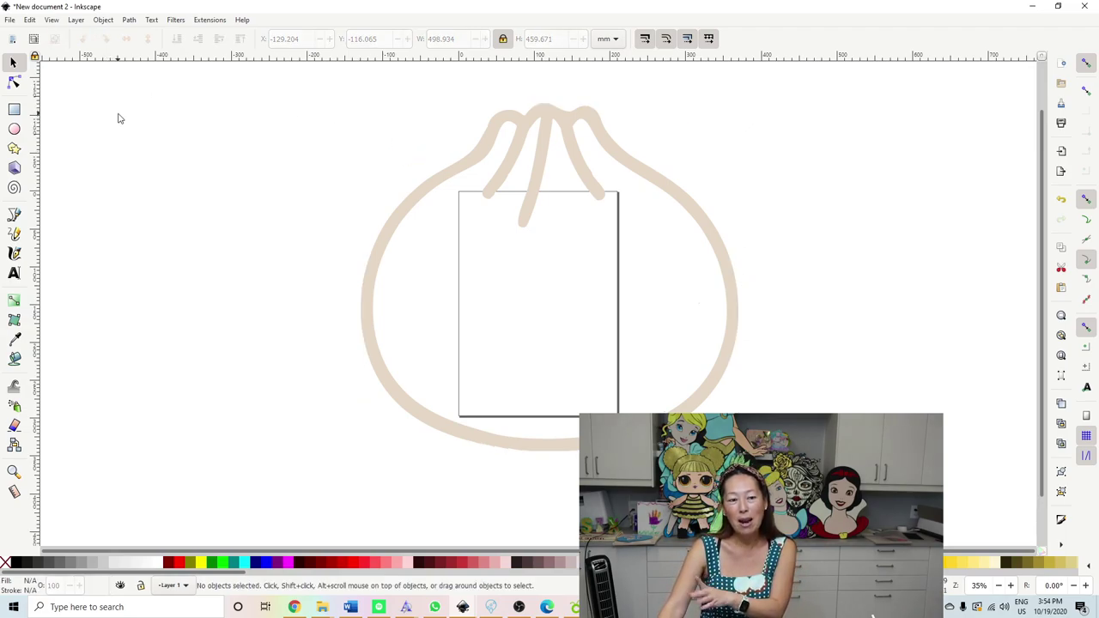
- Fill the dumpling outline cyan with a 15 mm grow offset
left_click(14, 361)
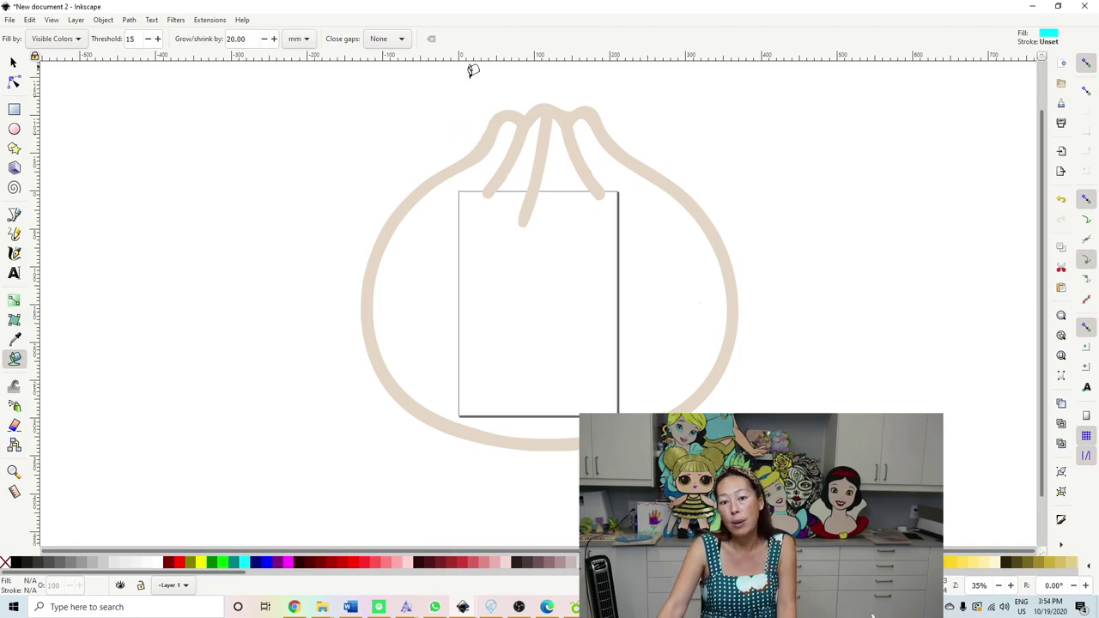
double_click(248, 39)
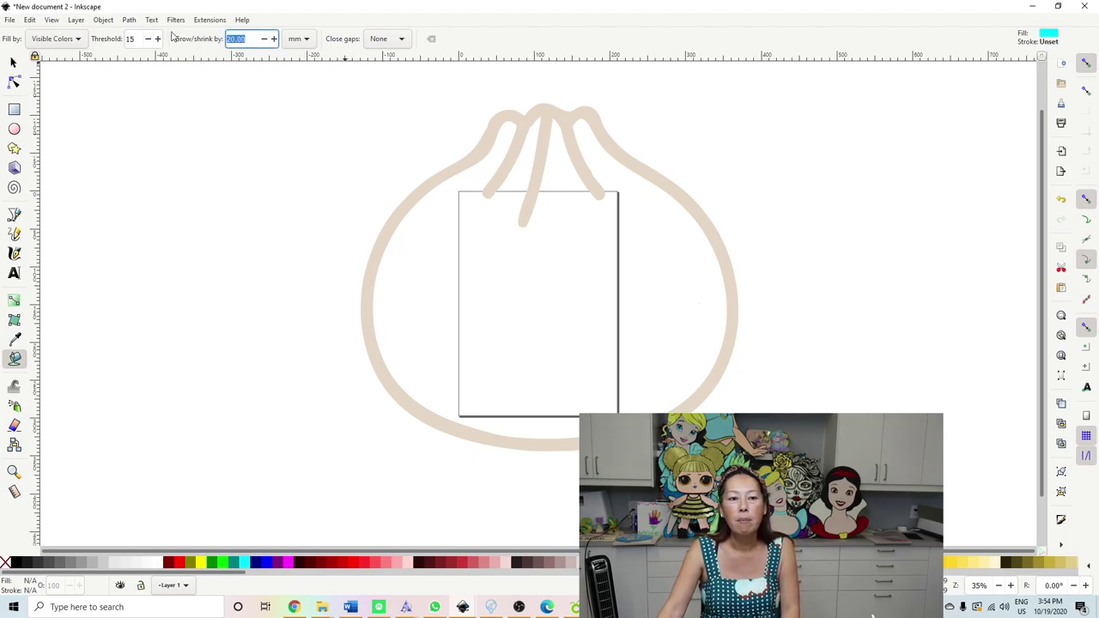
type("10")
key("Return")
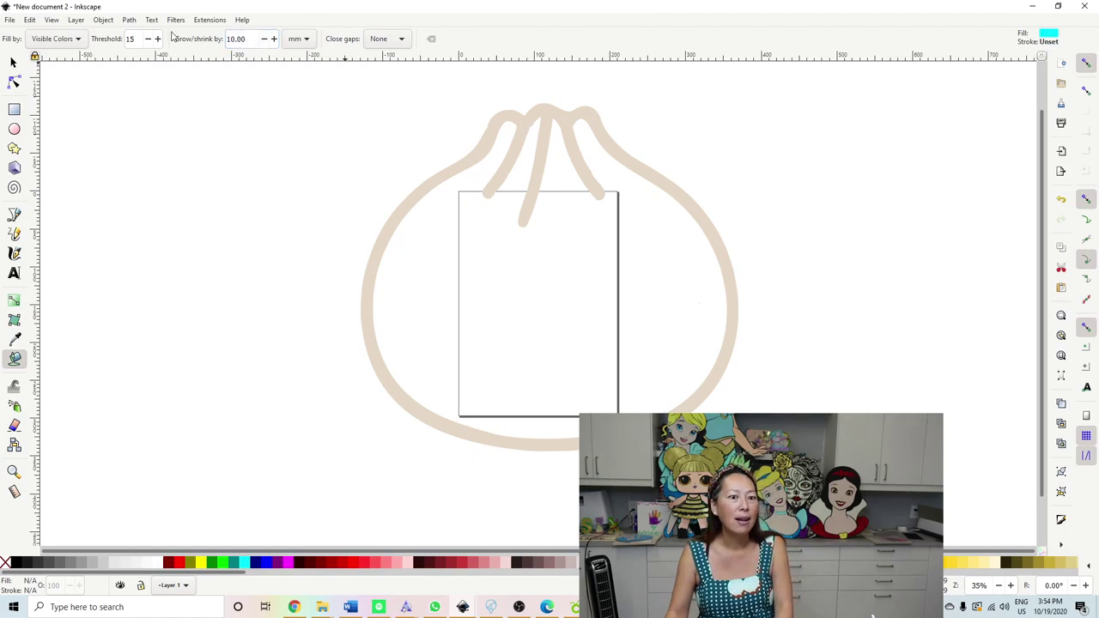
double_click(233, 39)
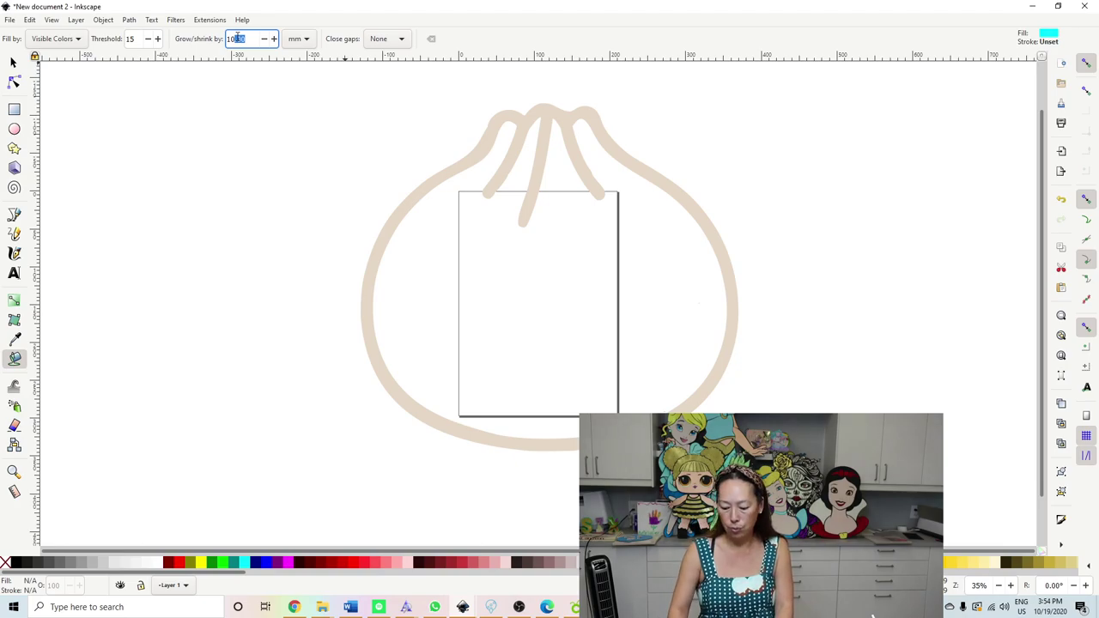
type("15")
key("Return")
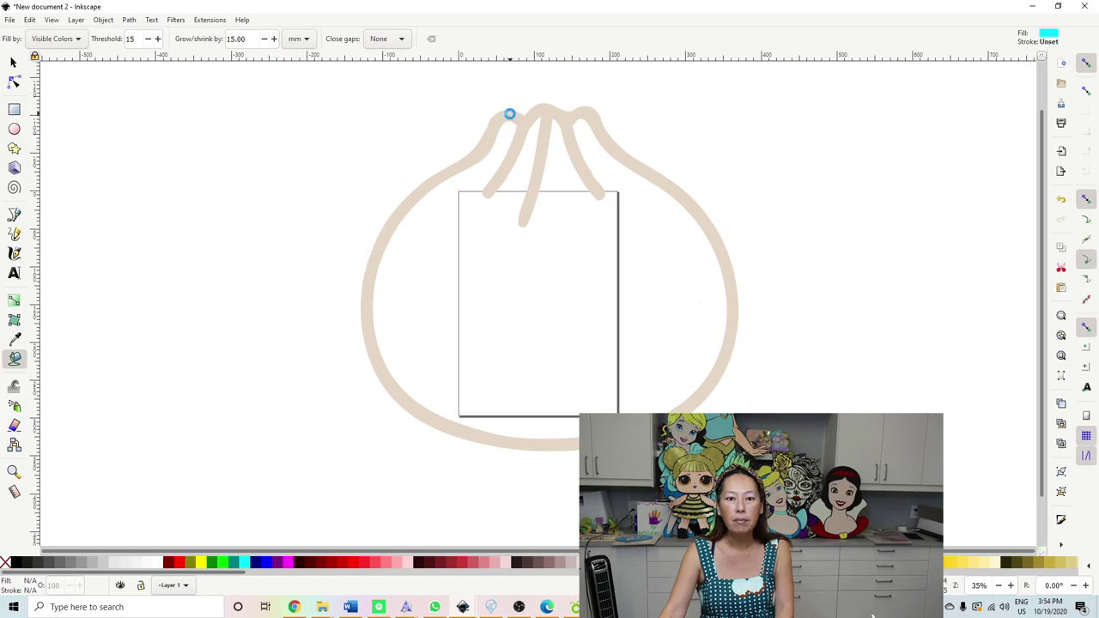
left_click(509, 115)
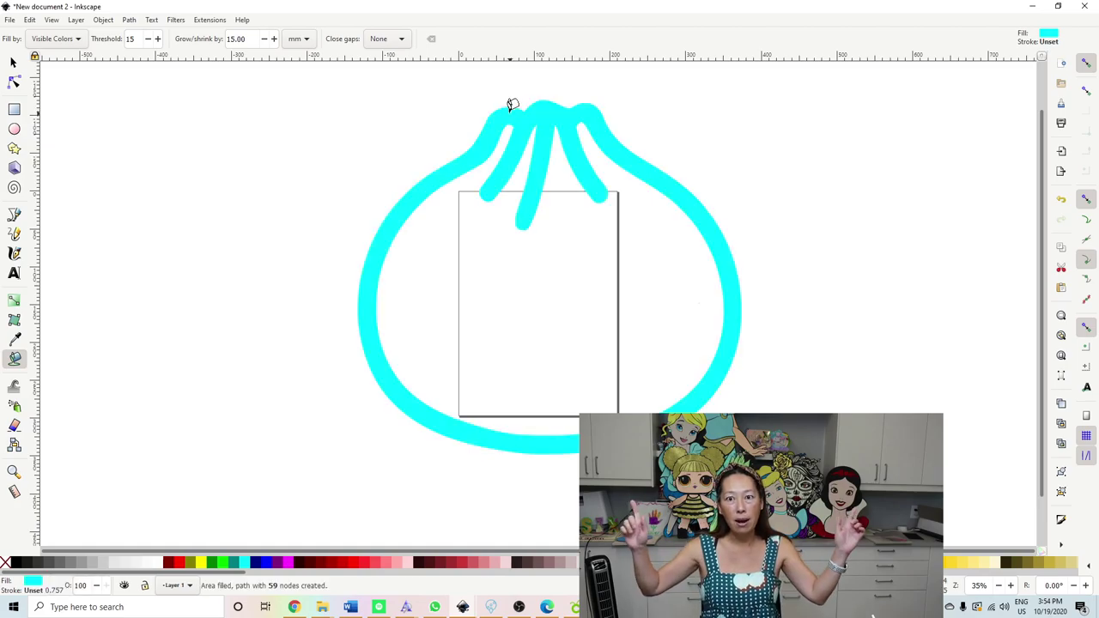
- Add a second outline fill shrunk by 15 mm
triple_click(258, 39)
type("-15")
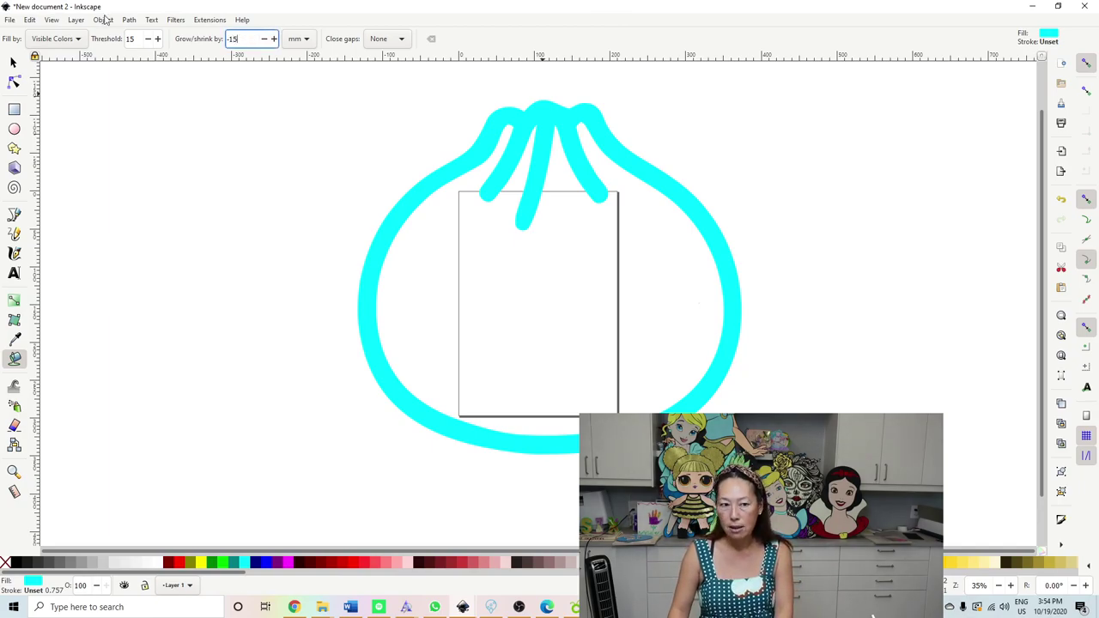
key("Return")
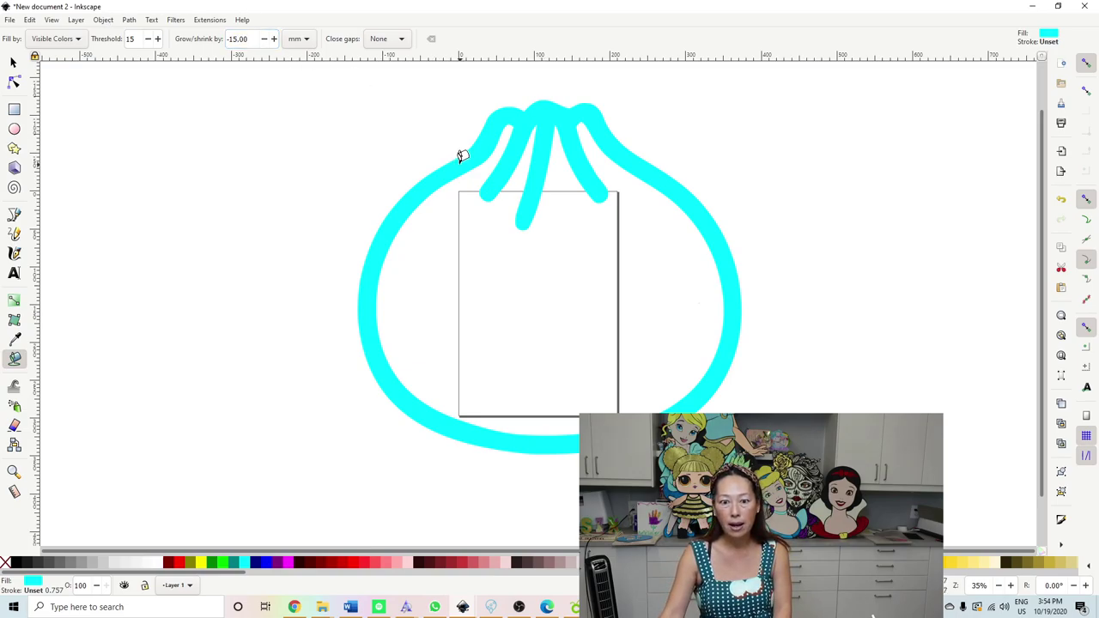
left_click(460, 166)
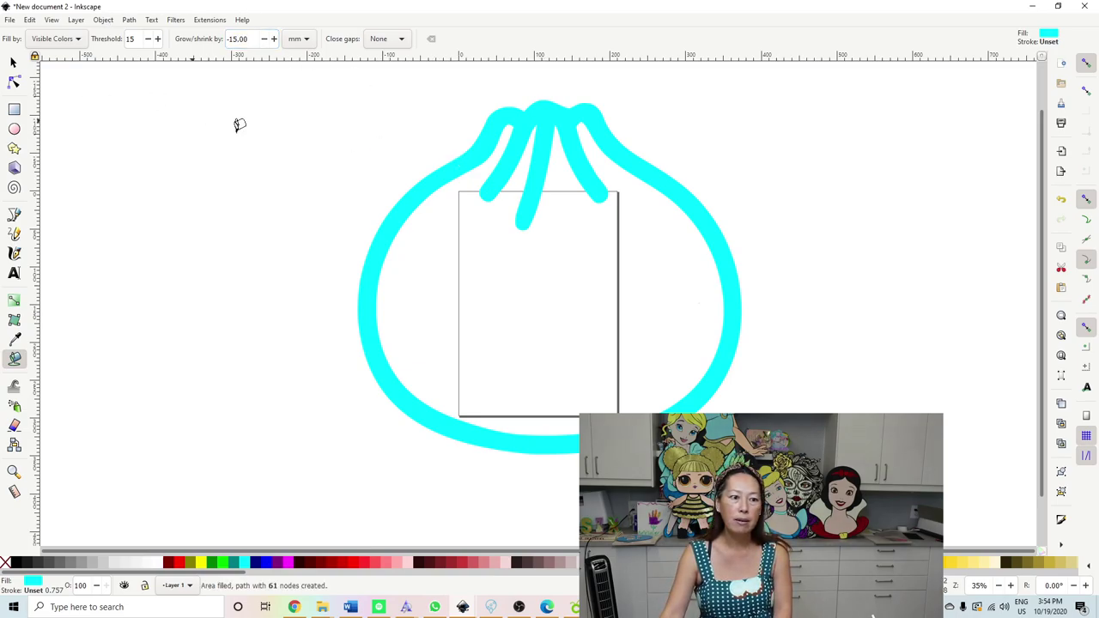
- Fill the bao outline with pale pink
left_click(13, 62)
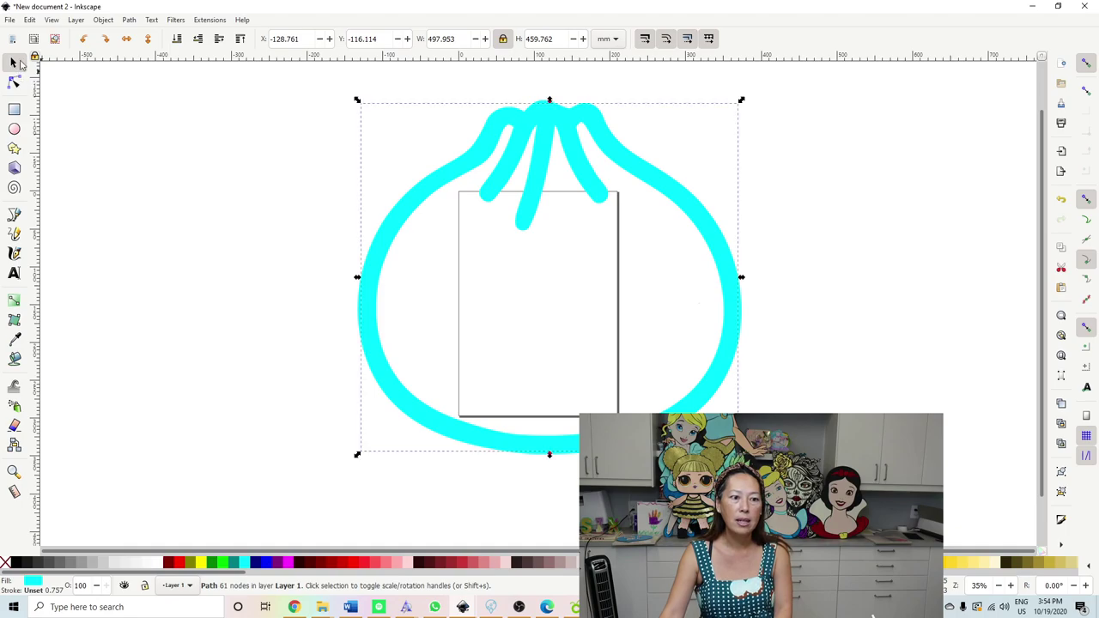
left_click(110, 195)
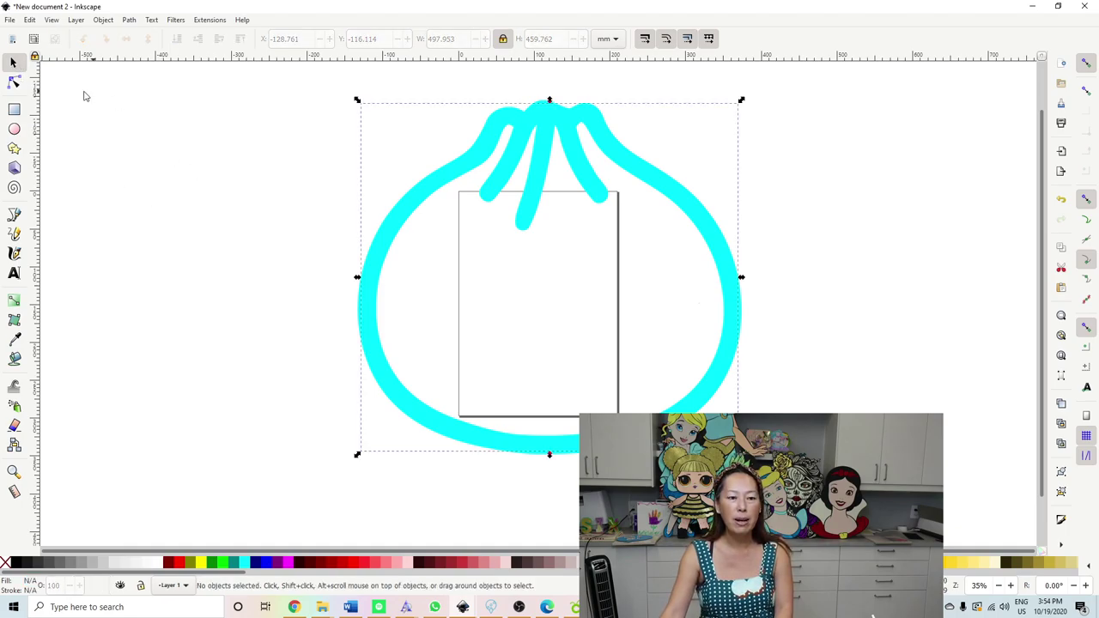
left_click(84, 96)
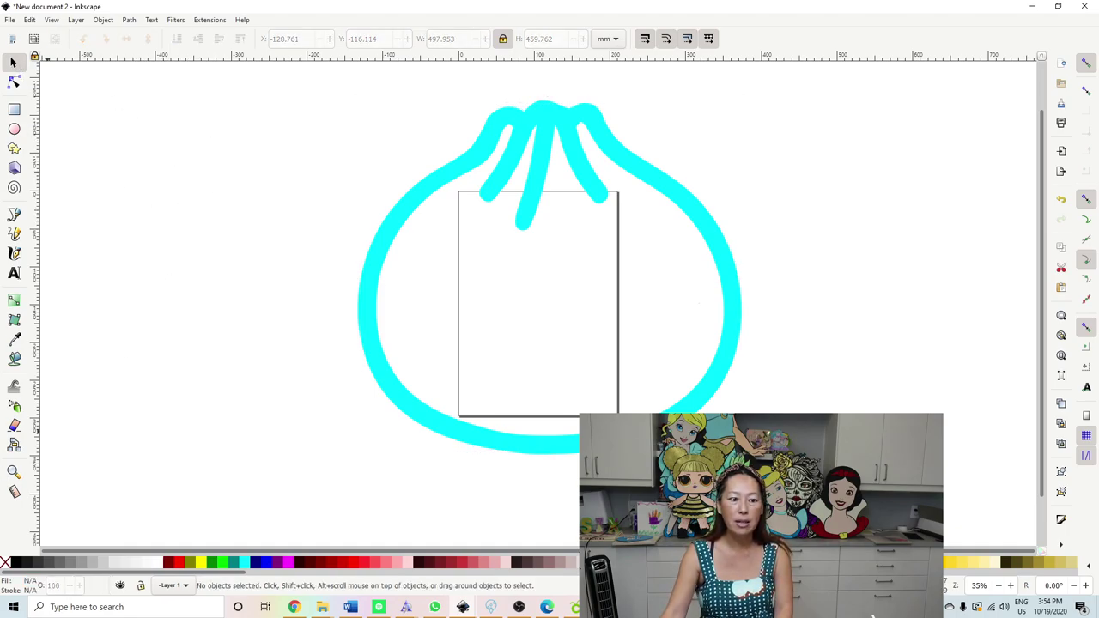
left_click(14, 361)
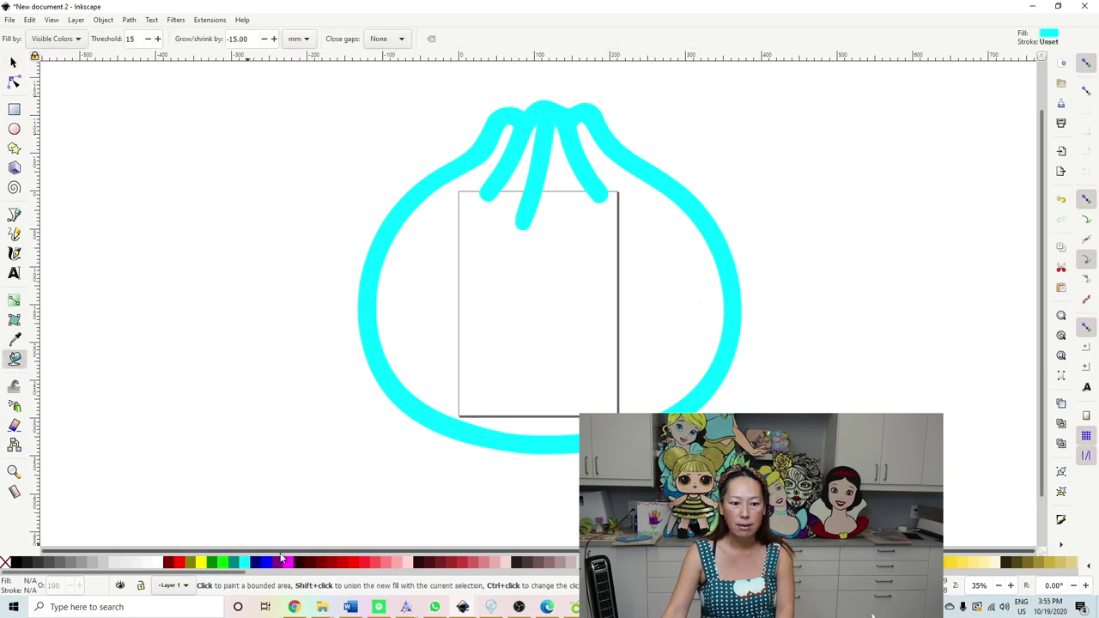
left_click(409, 564)
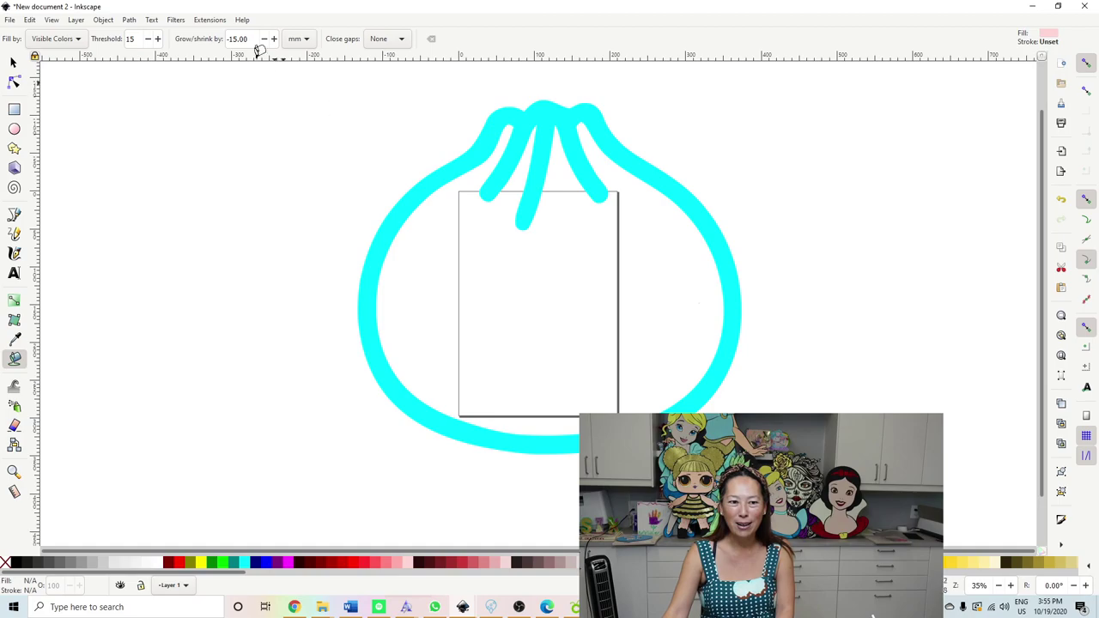
left_click(425, 181)
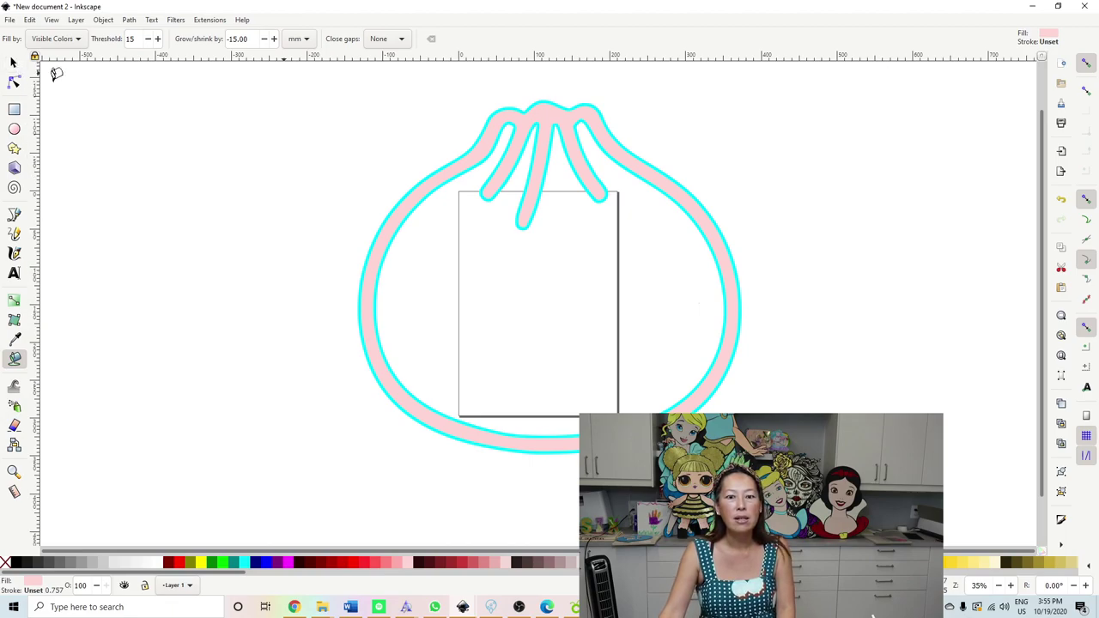
- Add a mauve inner fill shrunk 30 mm inside the outline
left_click(14, 63)
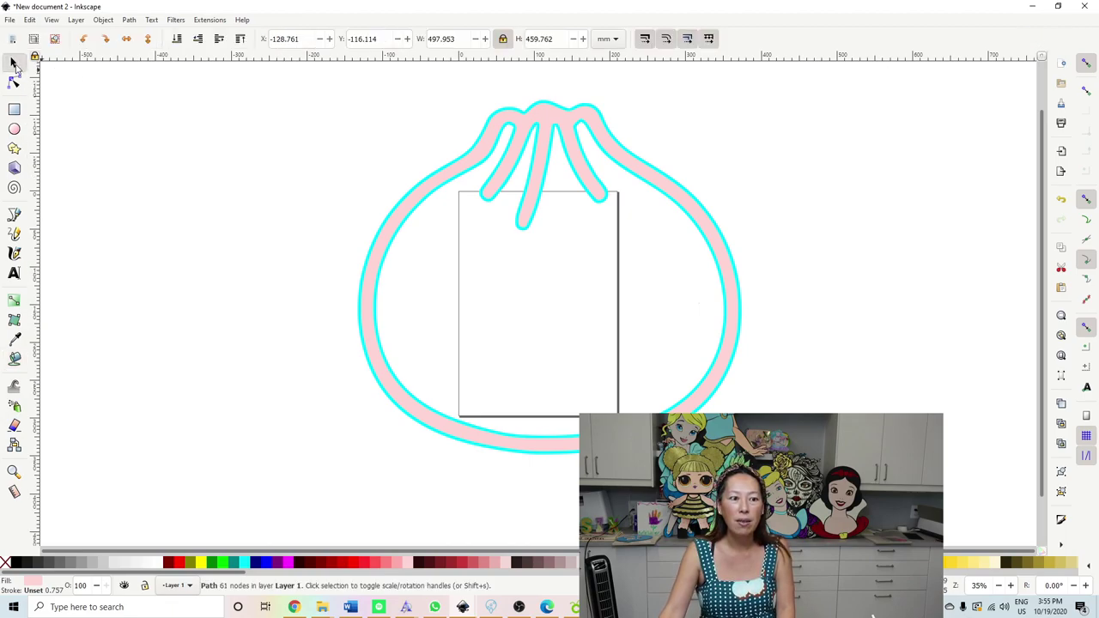
left_click(178, 134)
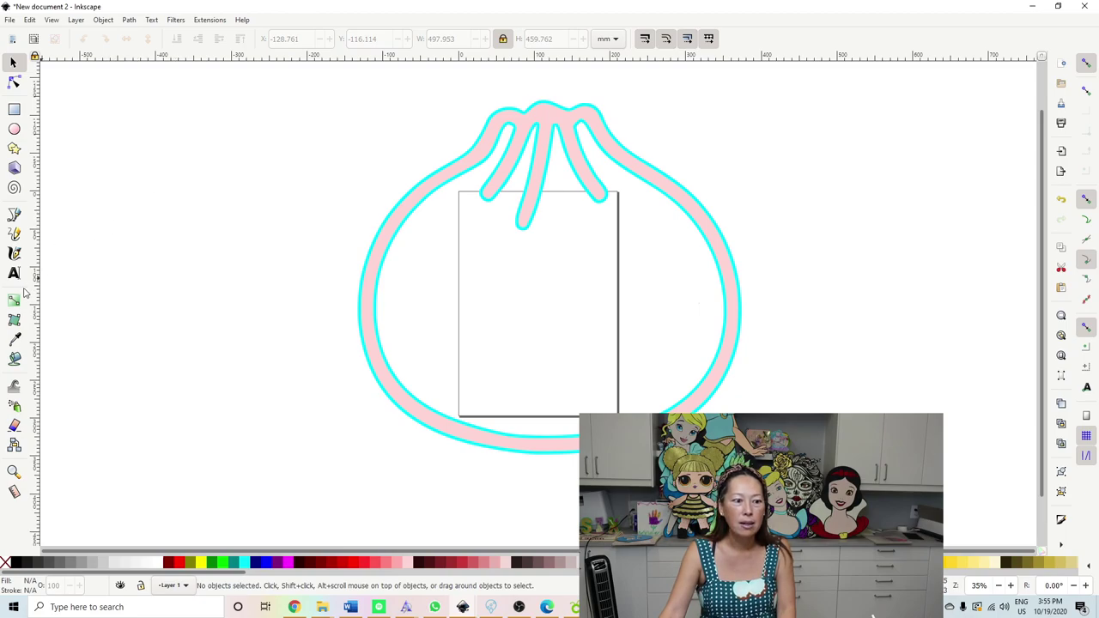
left_click(14, 360)
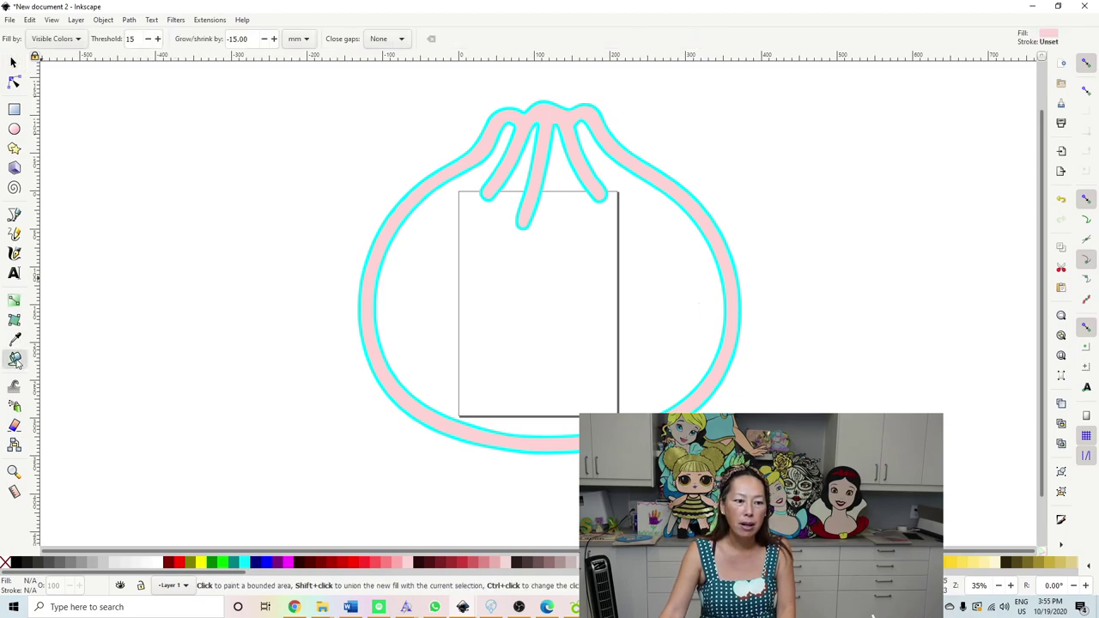
left_click(558, 564)
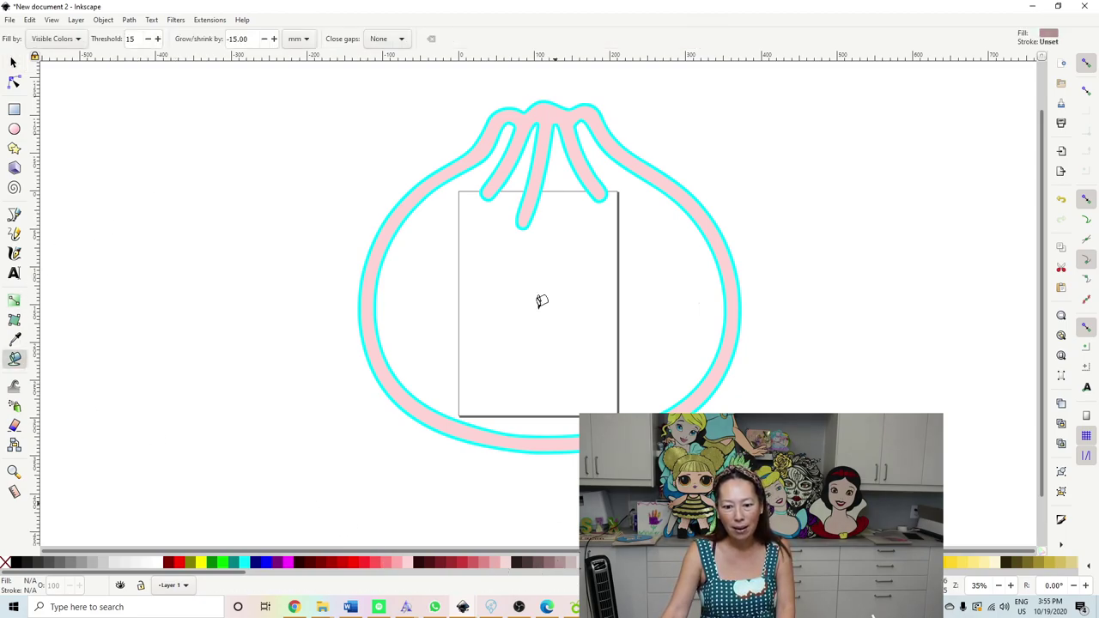
triple_click(254, 40)
type("30")
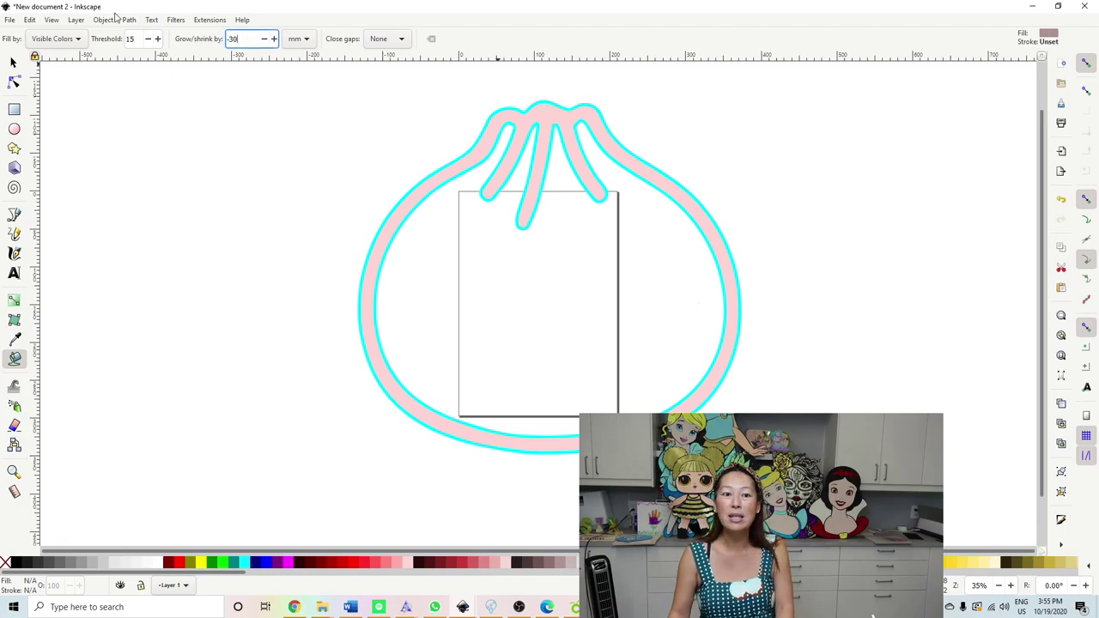
key("Return")
left_click(592, 114)
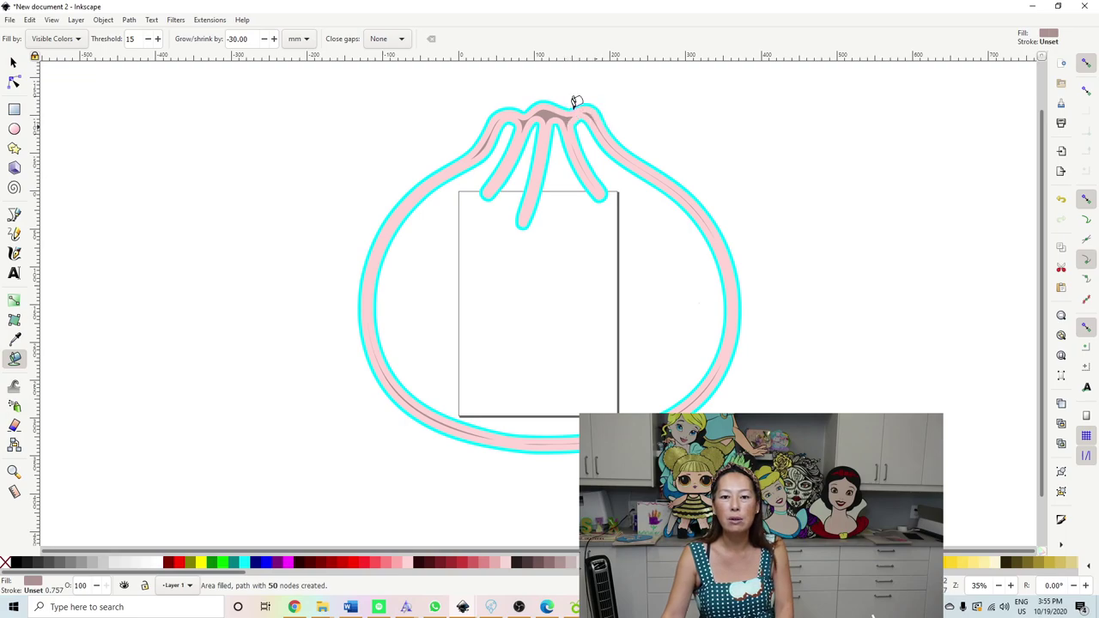
- Replace the thin mauve fill with one shrunk 20 mm, and select it
triple_click(251, 38)
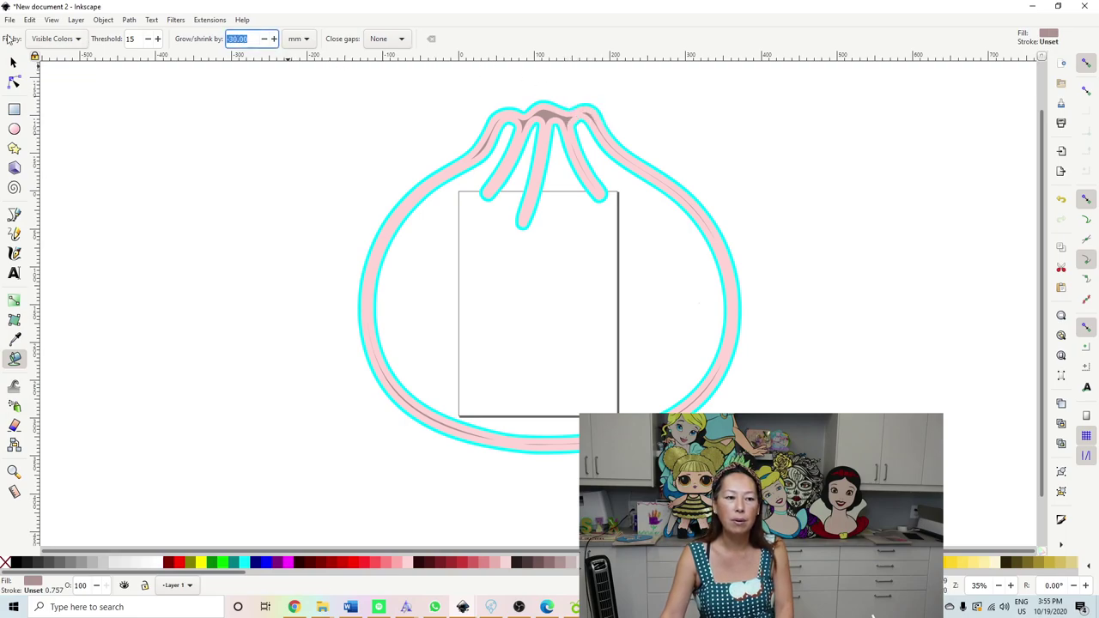
left_click(35, 21)
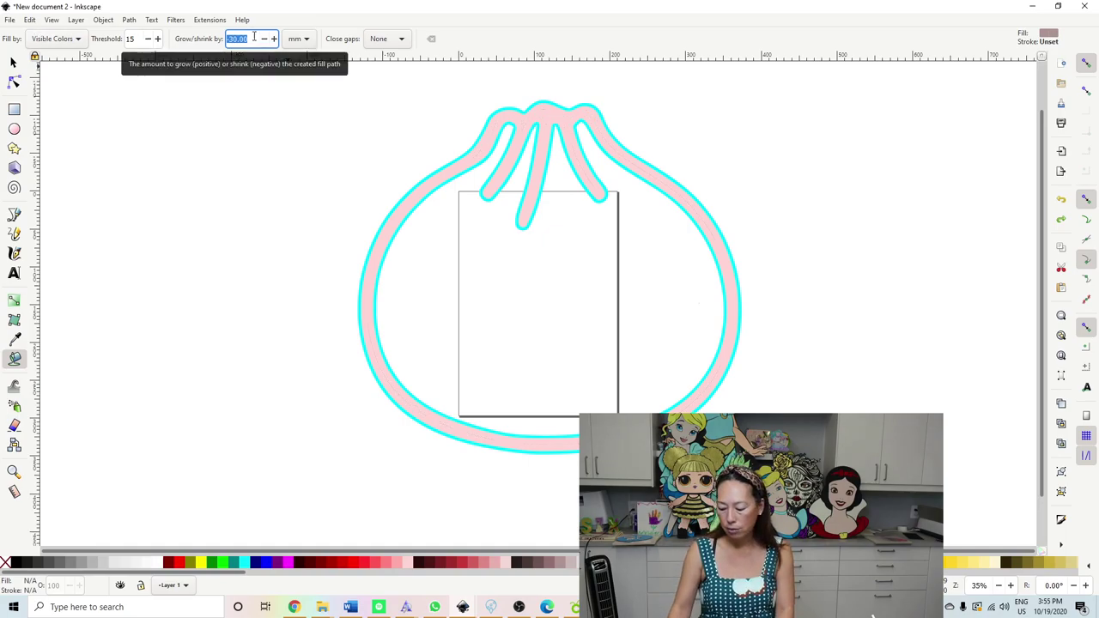
type("-20")
key("Return")
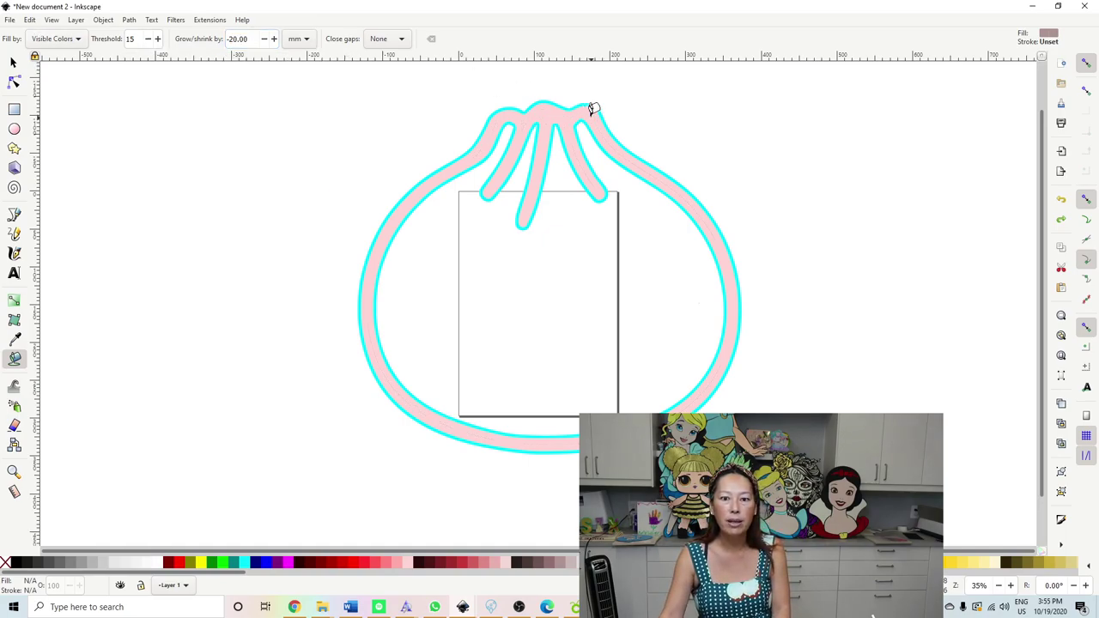
left_click(593, 109)
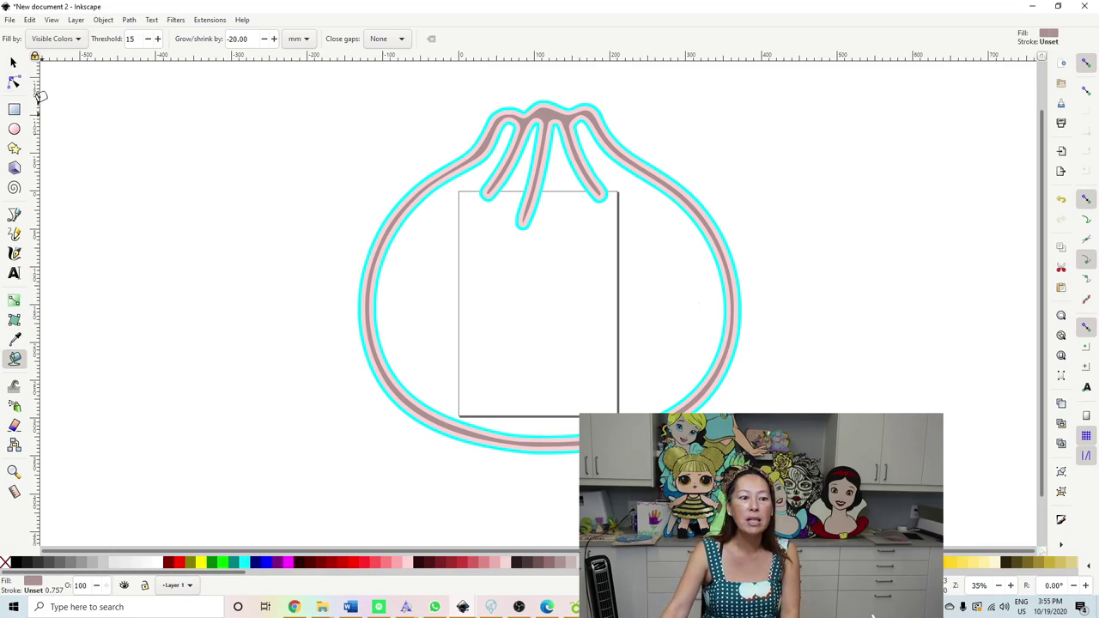
left_click(12, 63)
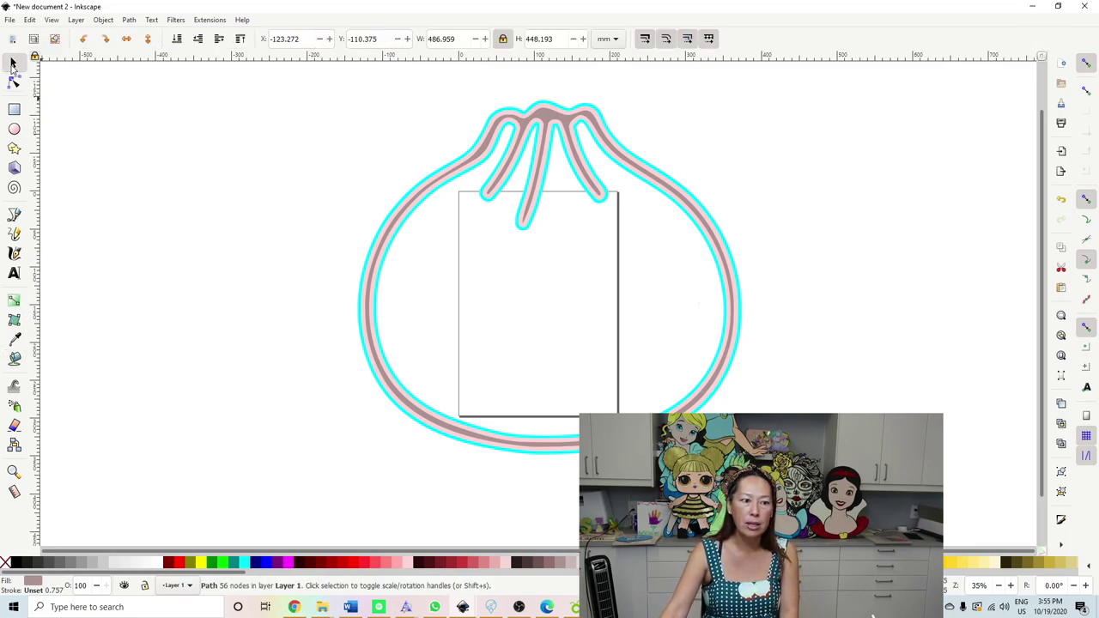
left_click(13, 275)
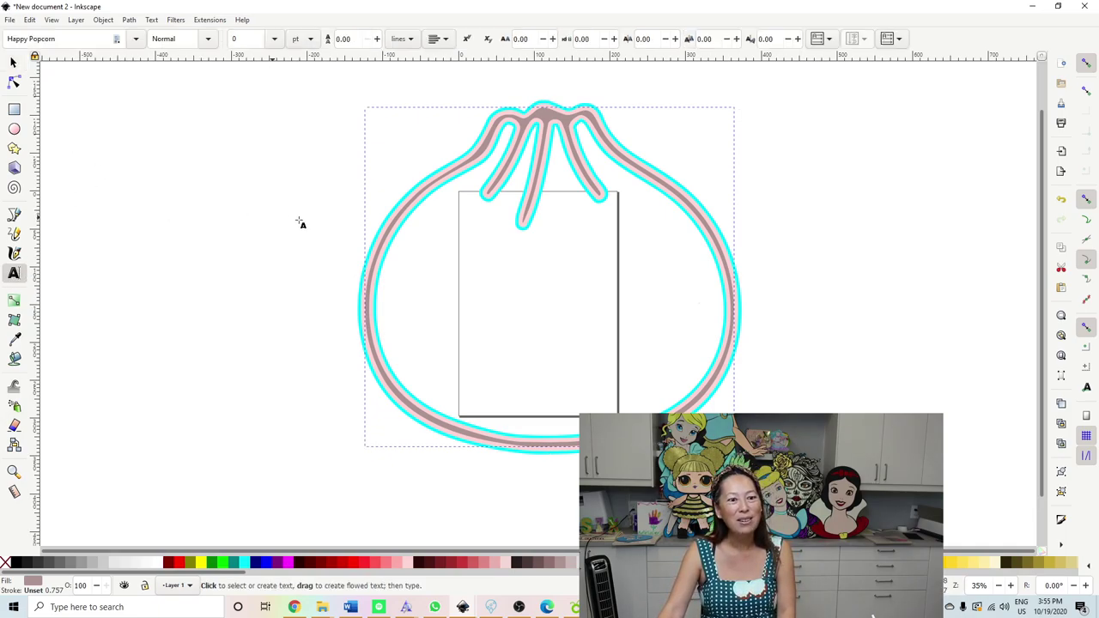
- Draw a text frame at the upper left and type matthew in Haniberryku
left_click_drag(78, 112, 299, 219)
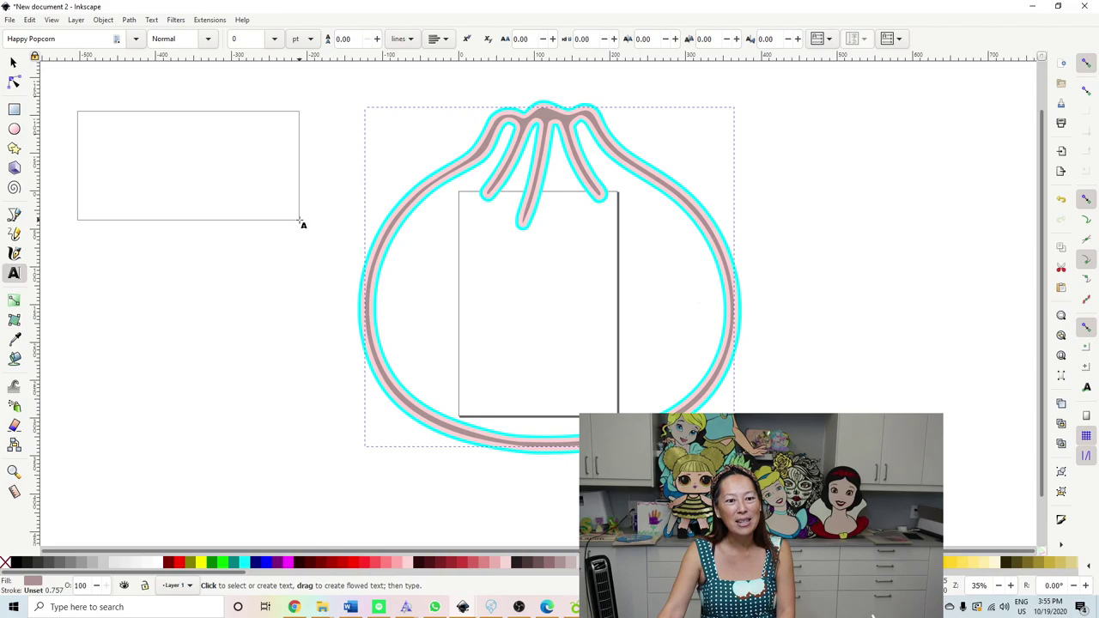
left_click(136, 40)
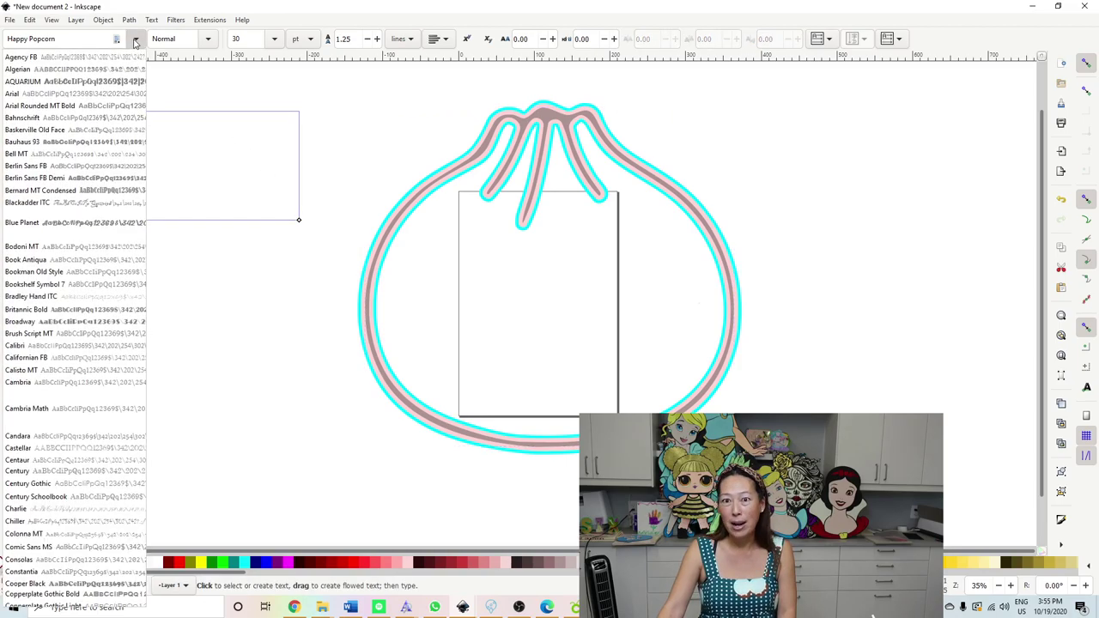
left_click(136, 41)
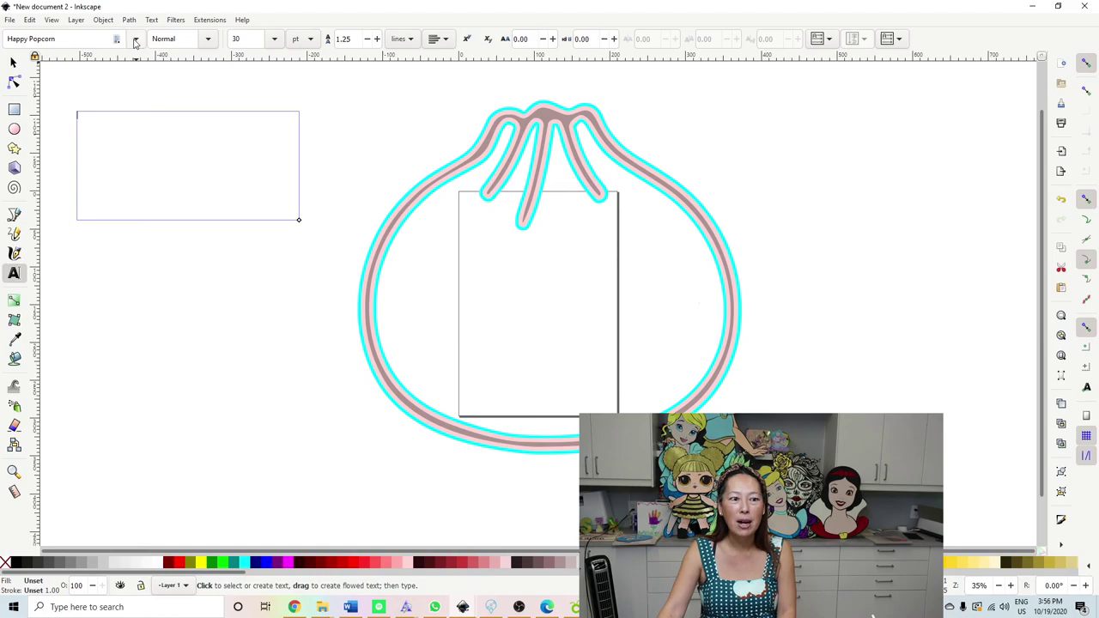
left_click(135, 40)
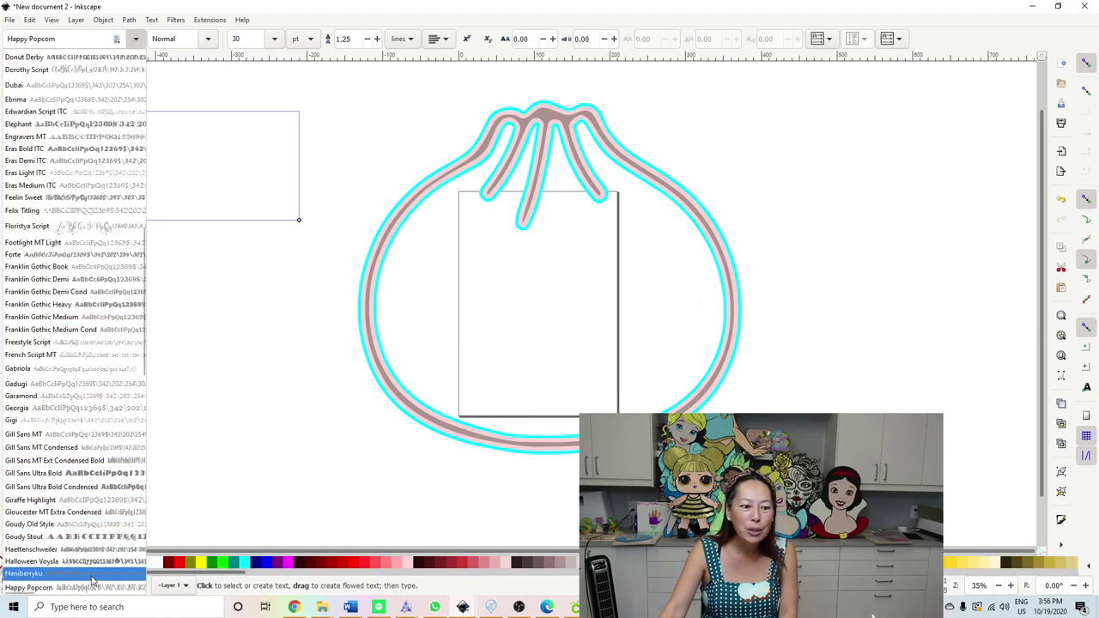
left_click(93, 573)
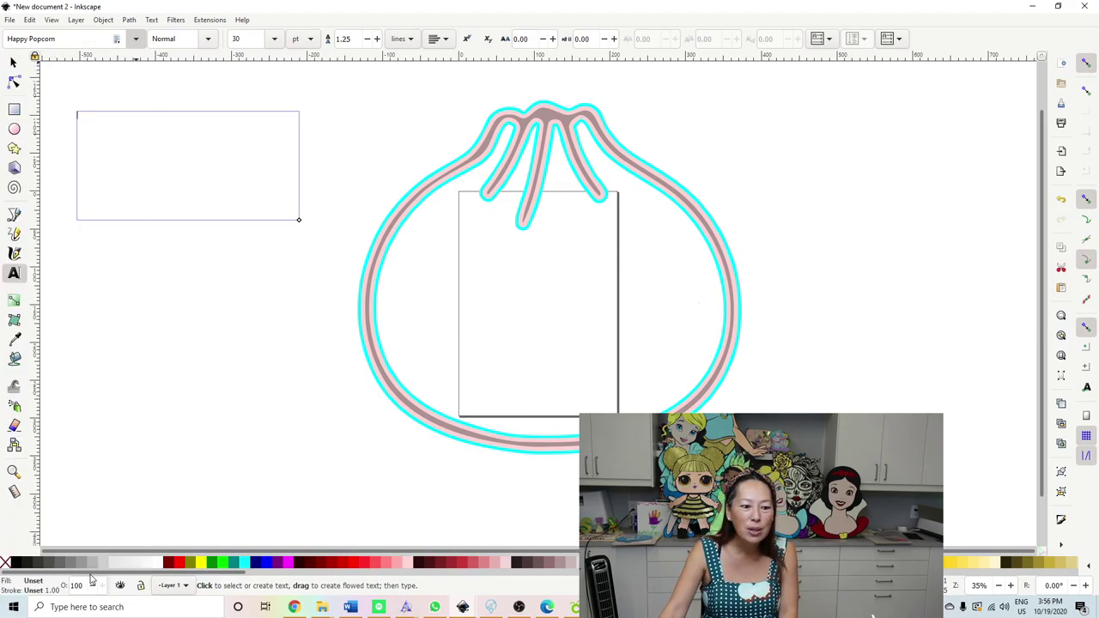
left_click(182, 149)
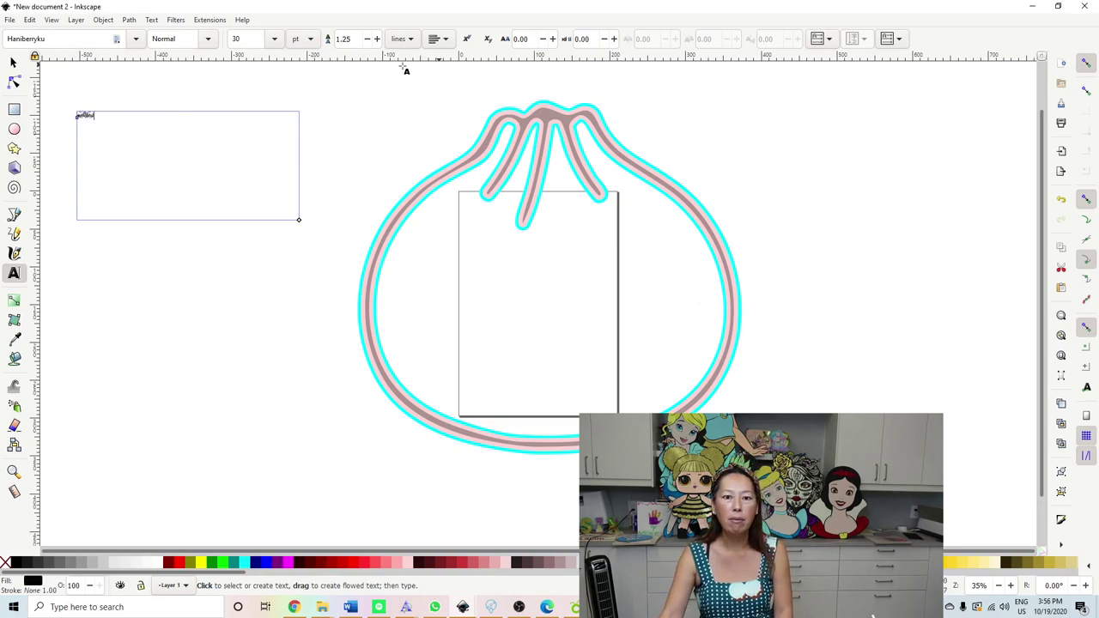
- Enlarge the matthew text about fourteen times, then deselect it
left_click(14, 63)
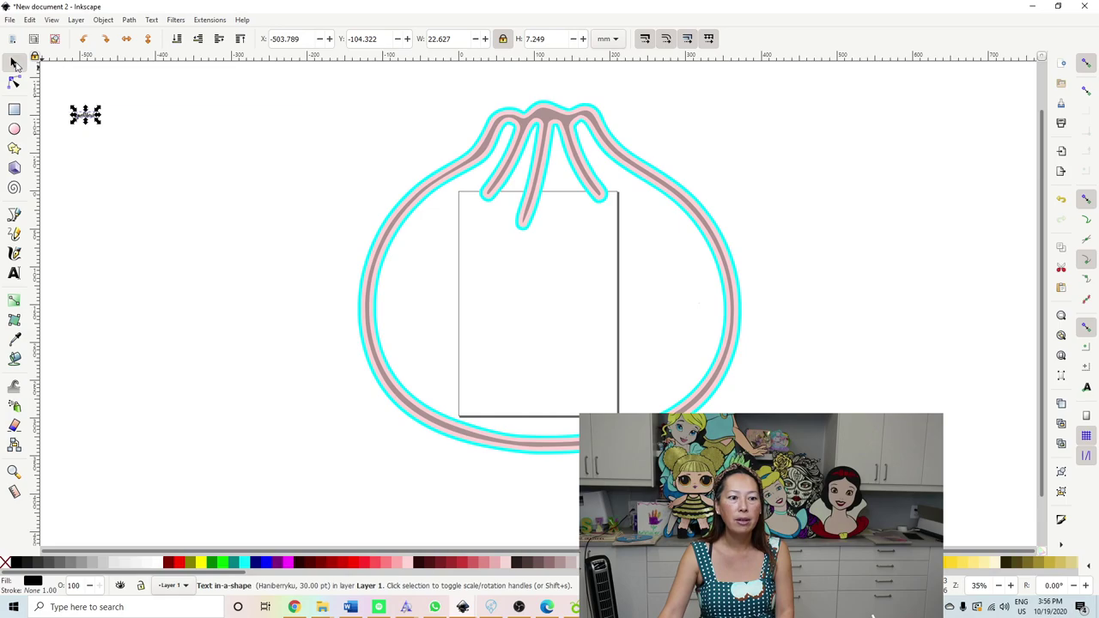
left_click_drag(99, 122, 317, 324)
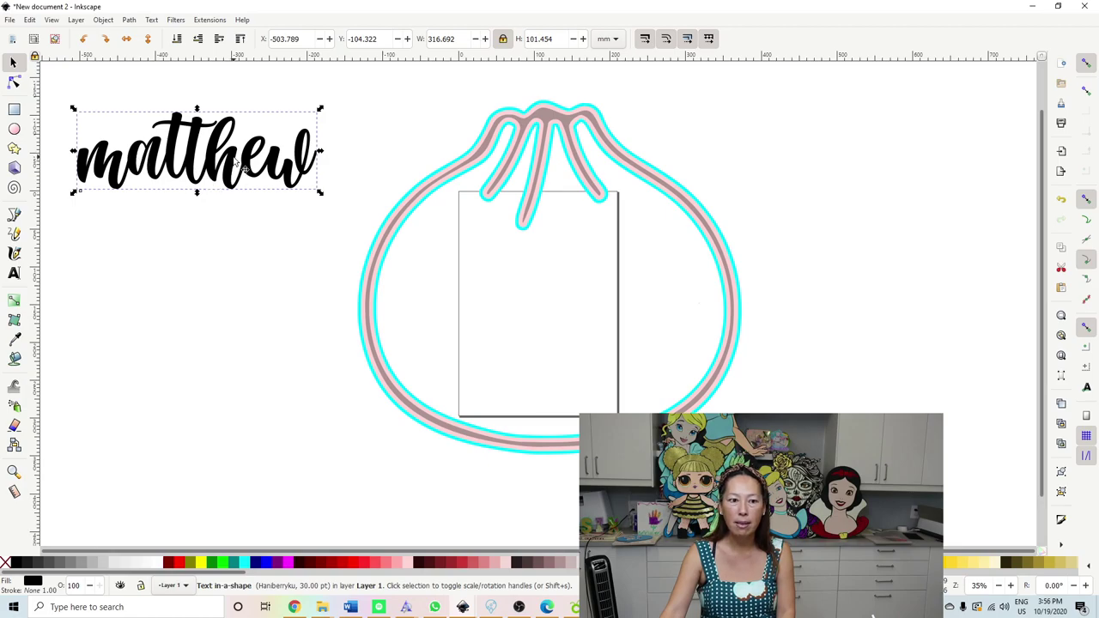
left_click(121, 275)
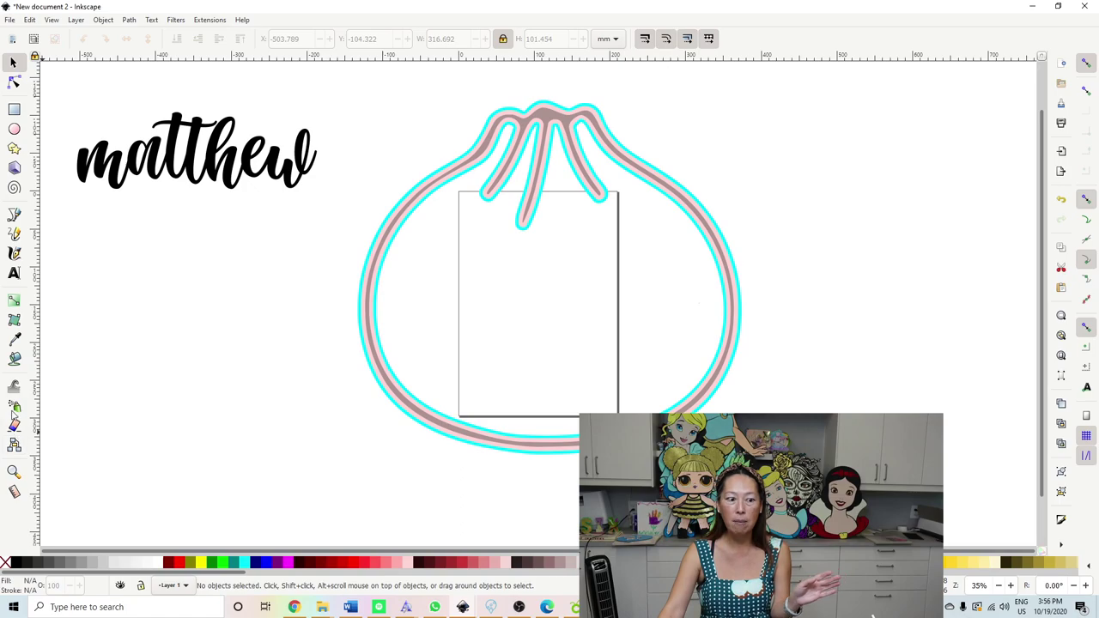
- Add a magenta fill grown 15 mm around matthew and select it
left_click(14, 359)
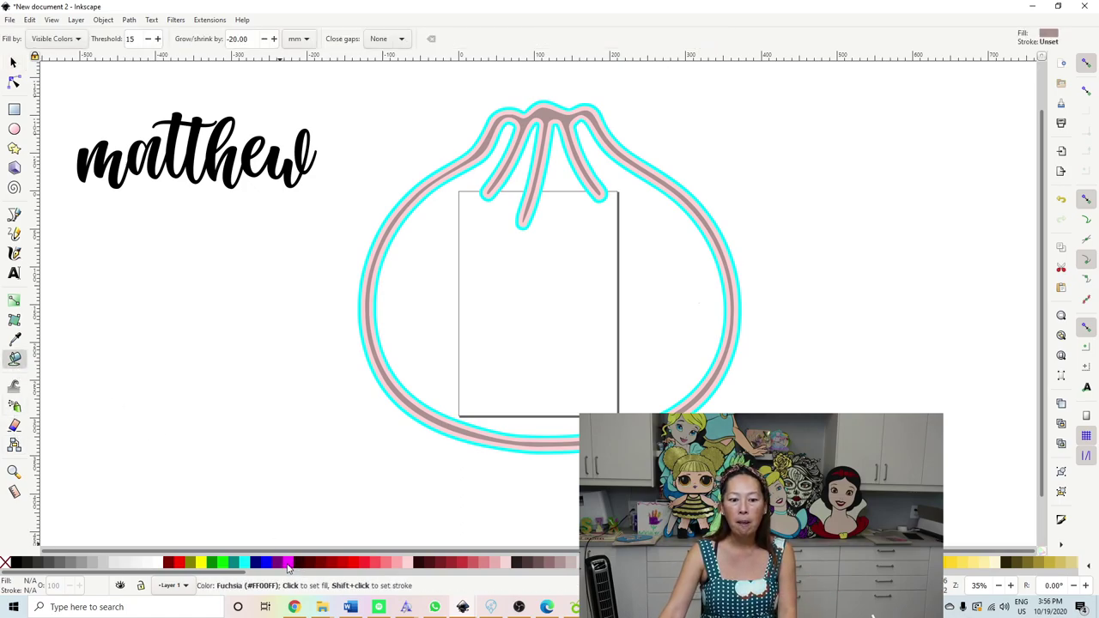
triple_click(238, 38)
type("15")
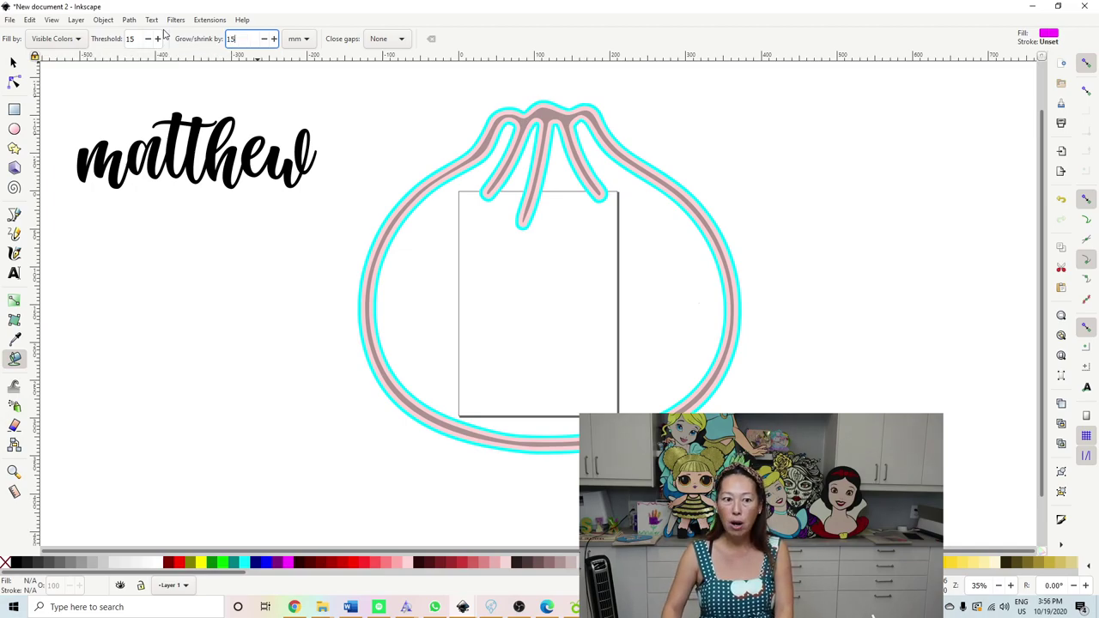
key("Return")
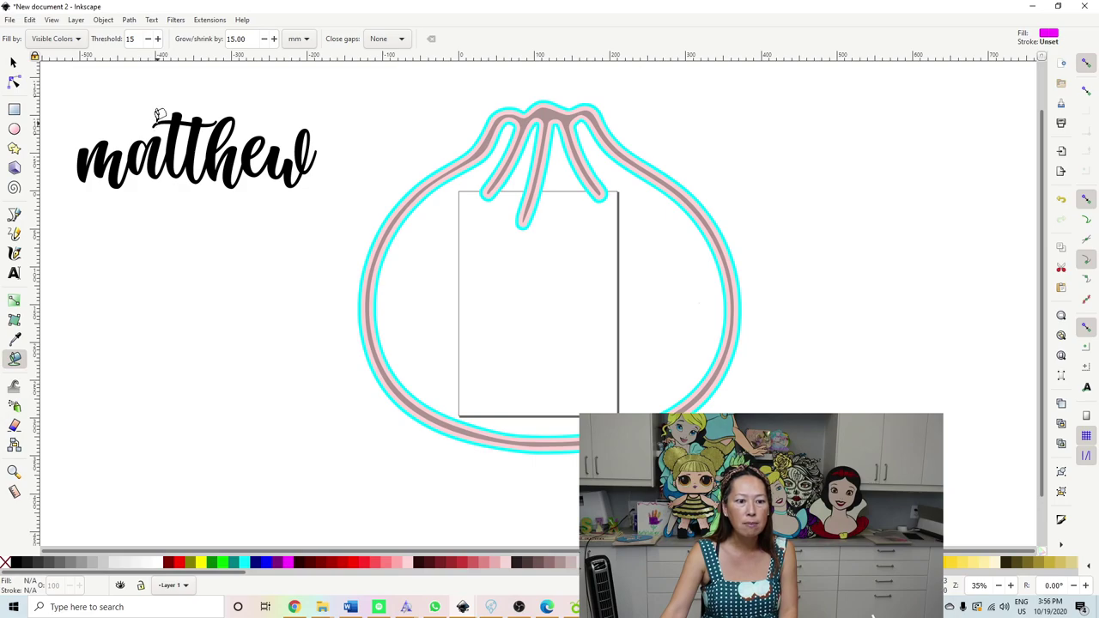
left_click(159, 114)
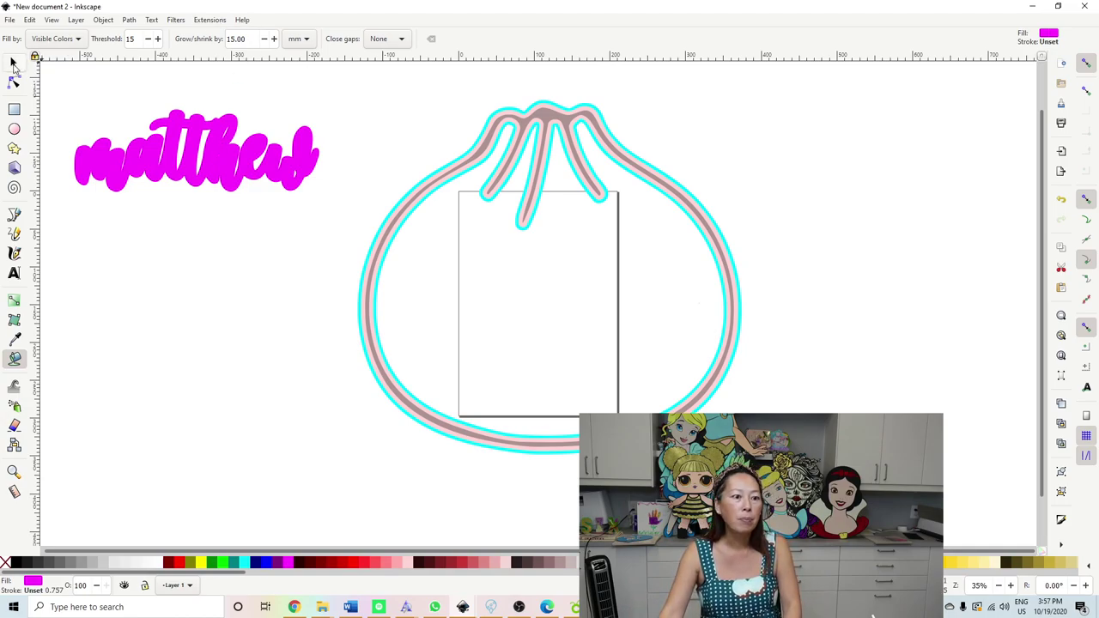
left_click(14, 64)
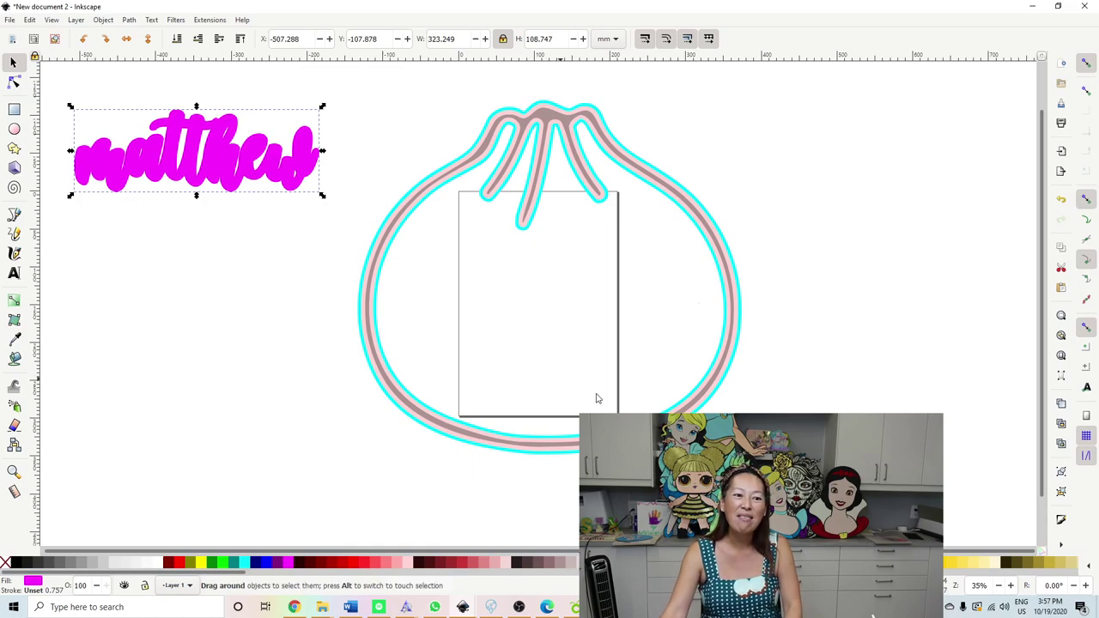
- Select every object on the canvas and convert them all to paths
left_click_drag(55, 74, 847, 496)
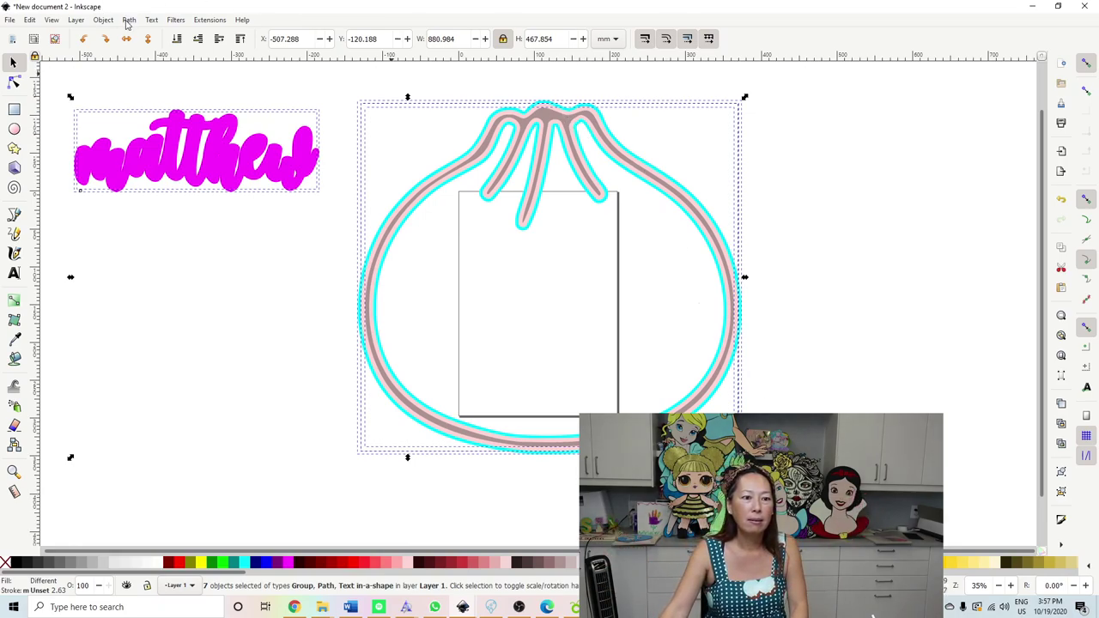
left_click(130, 21)
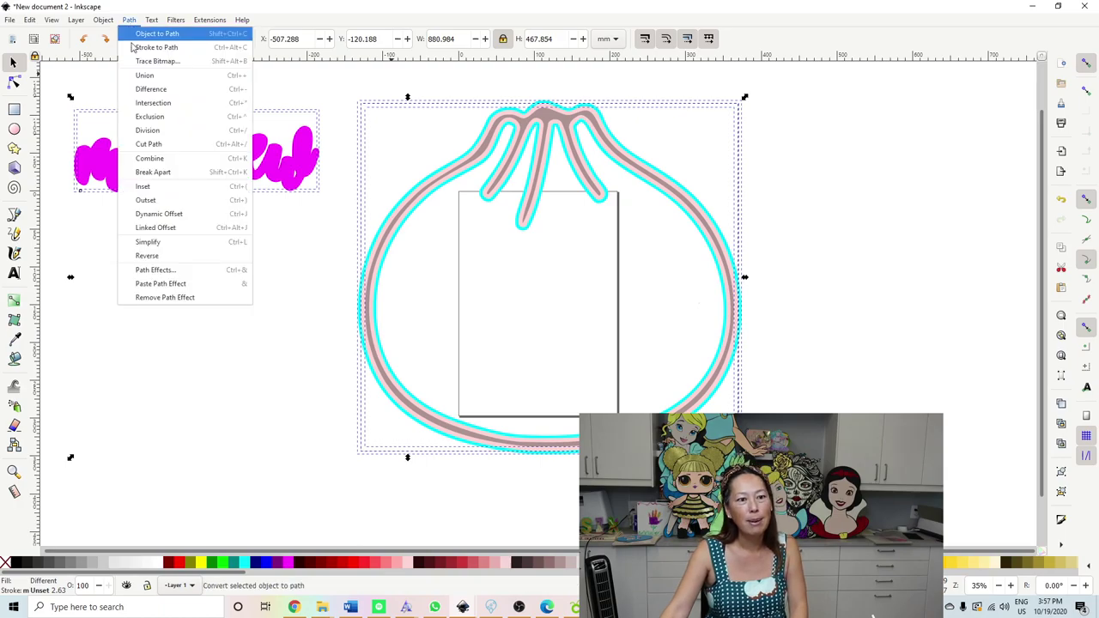
left_click(133, 34)
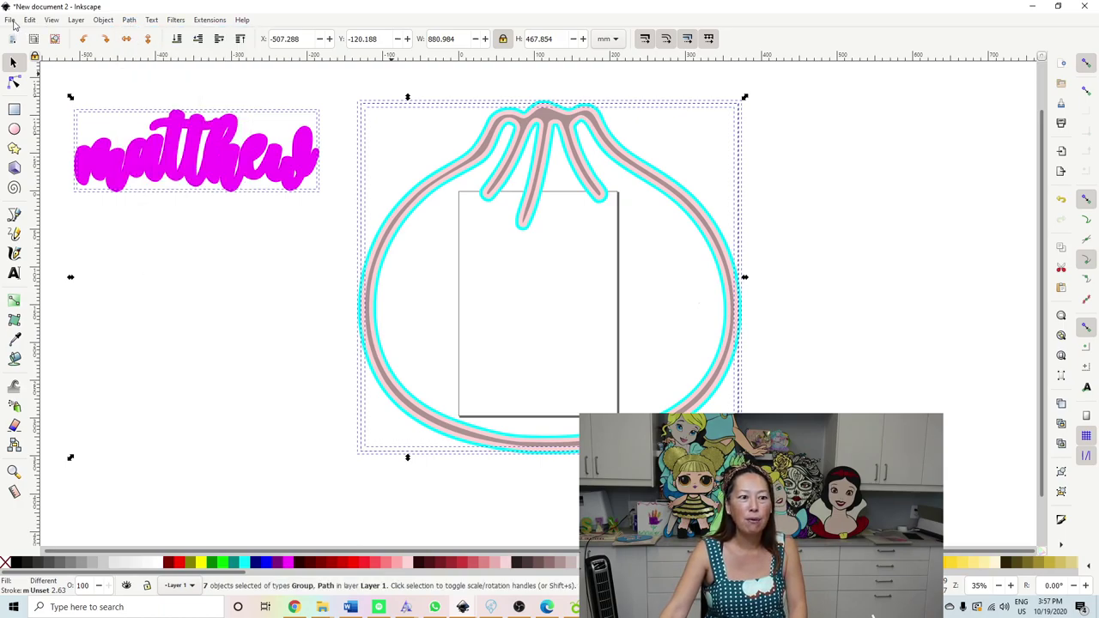
- Save the drawing as 'matthew dumpling offset demo.svg'
left_click(11, 20)
left_click(11, 20)
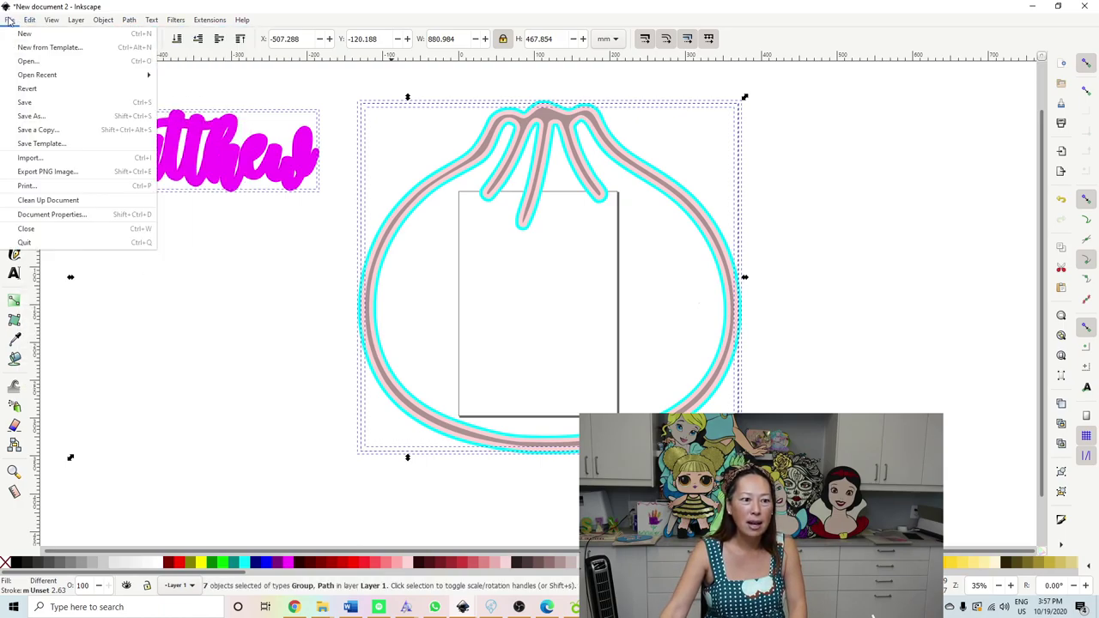
left_click(31, 116)
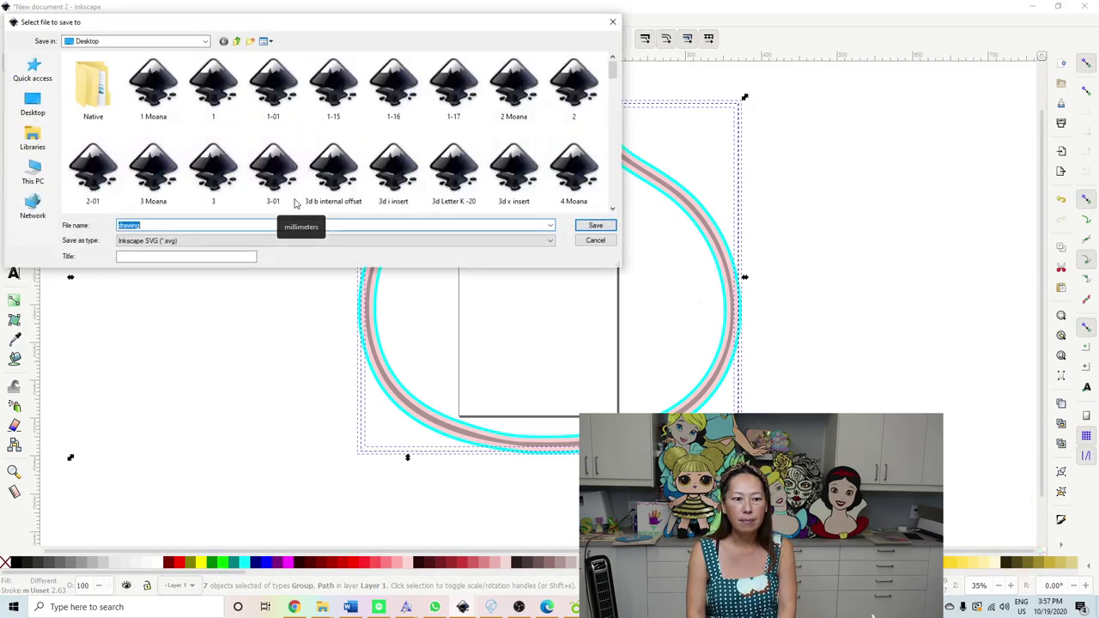
type("matthew d")
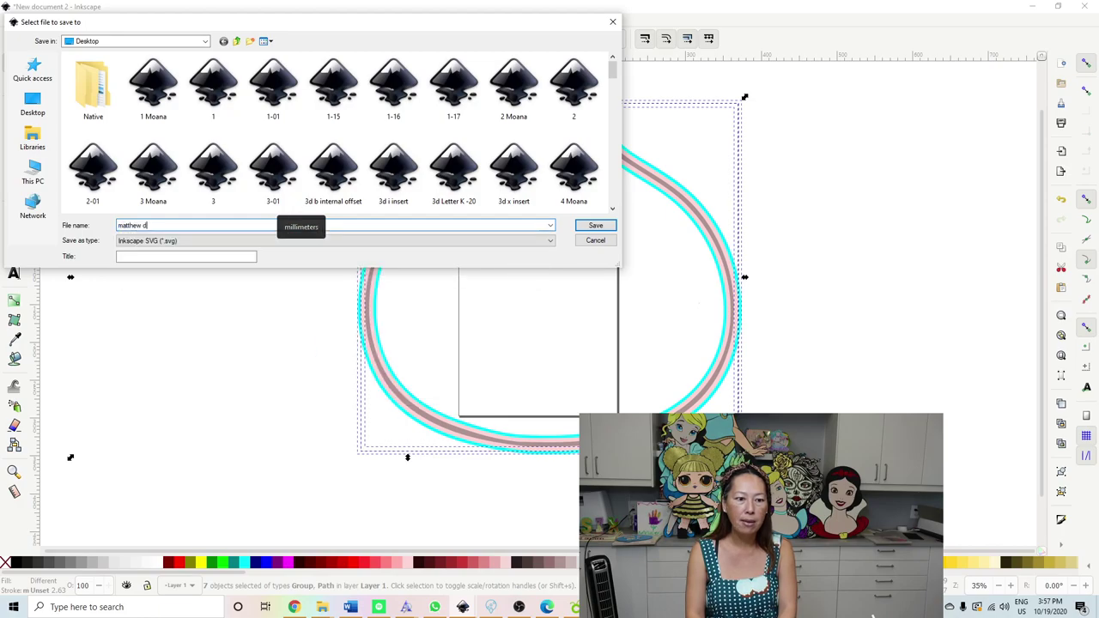
type("umpling offset demo")
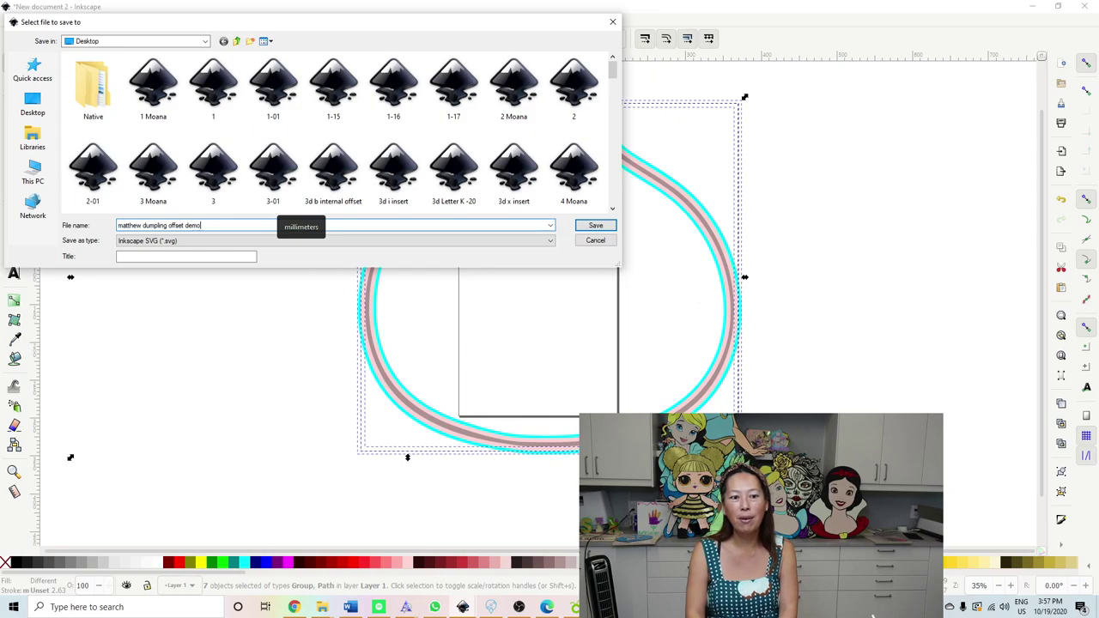
key("Return")
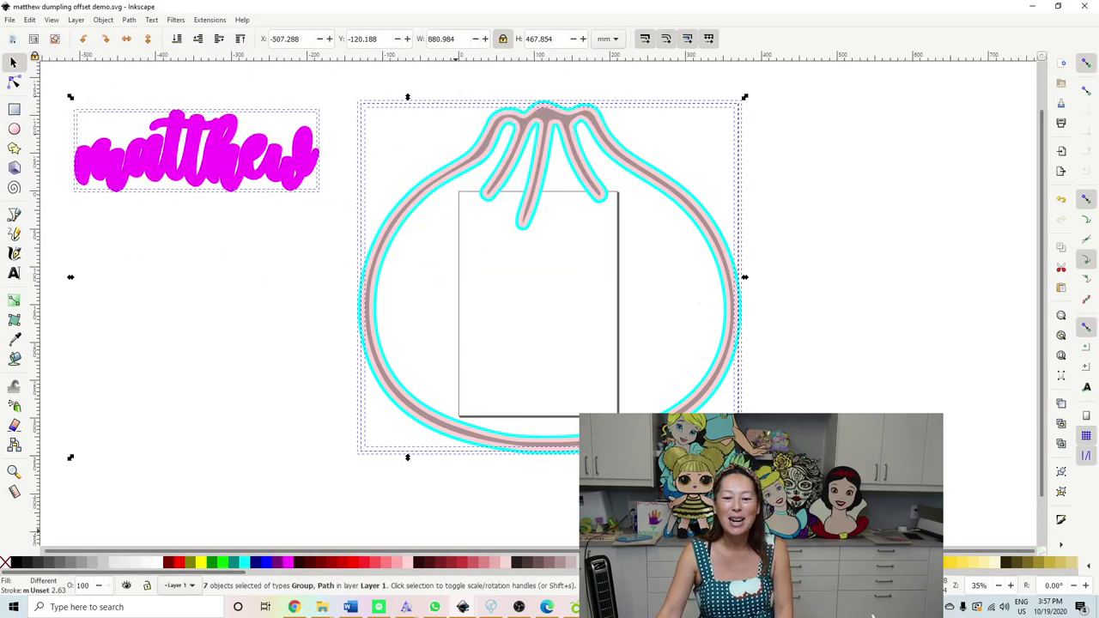
- Upload the 'matthew dumpling offset demo' file as a new image in Cricut Design Space
left_click(518, 607)
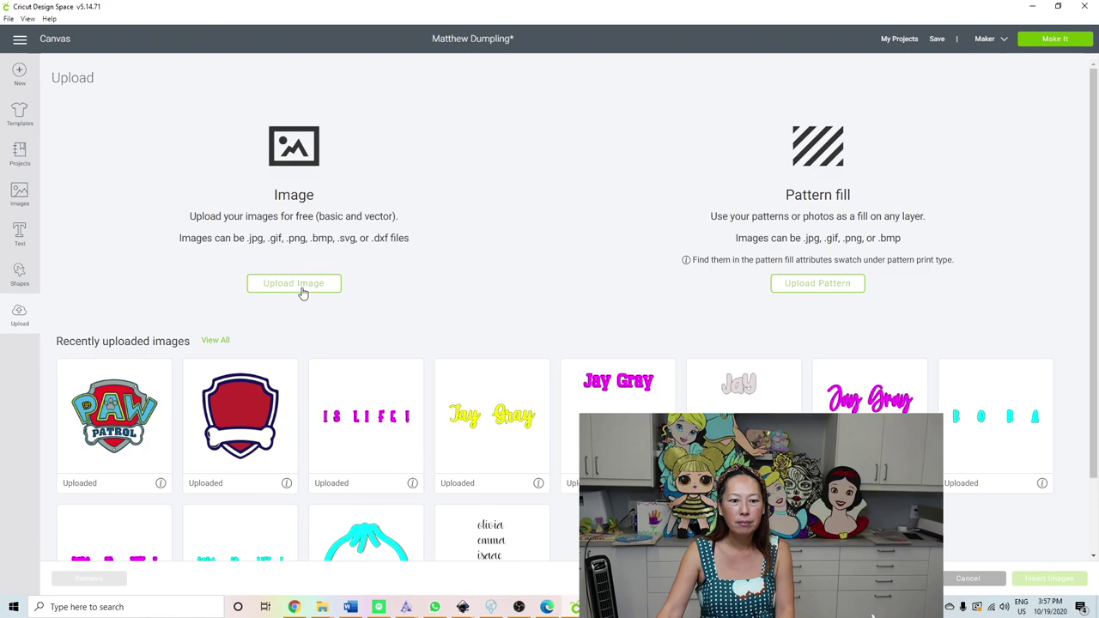
left_click(303, 287)
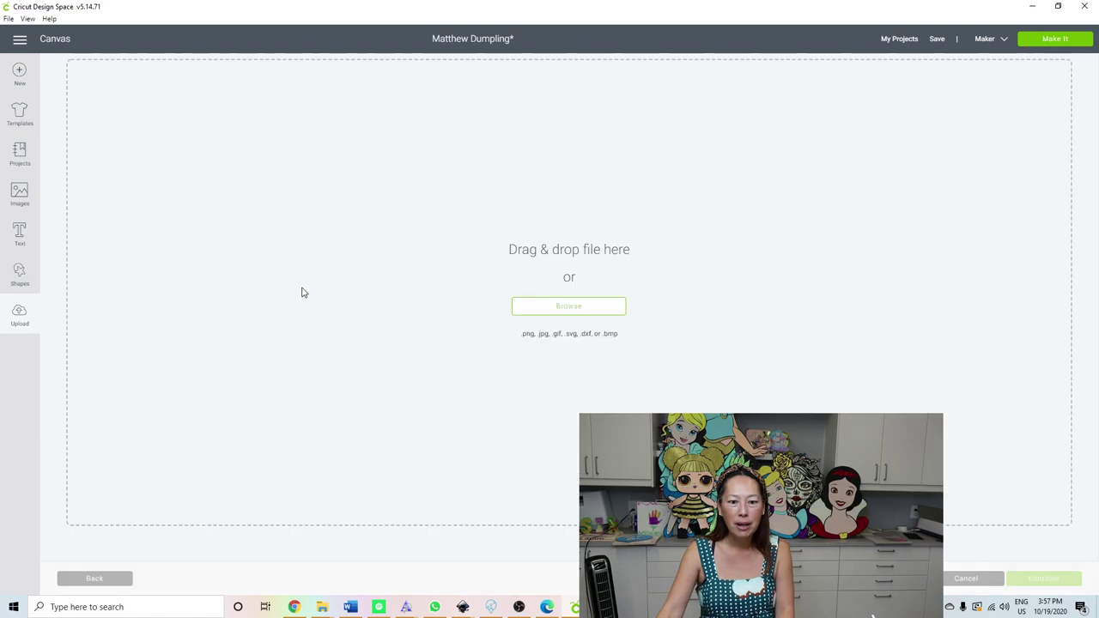
left_click(613, 313)
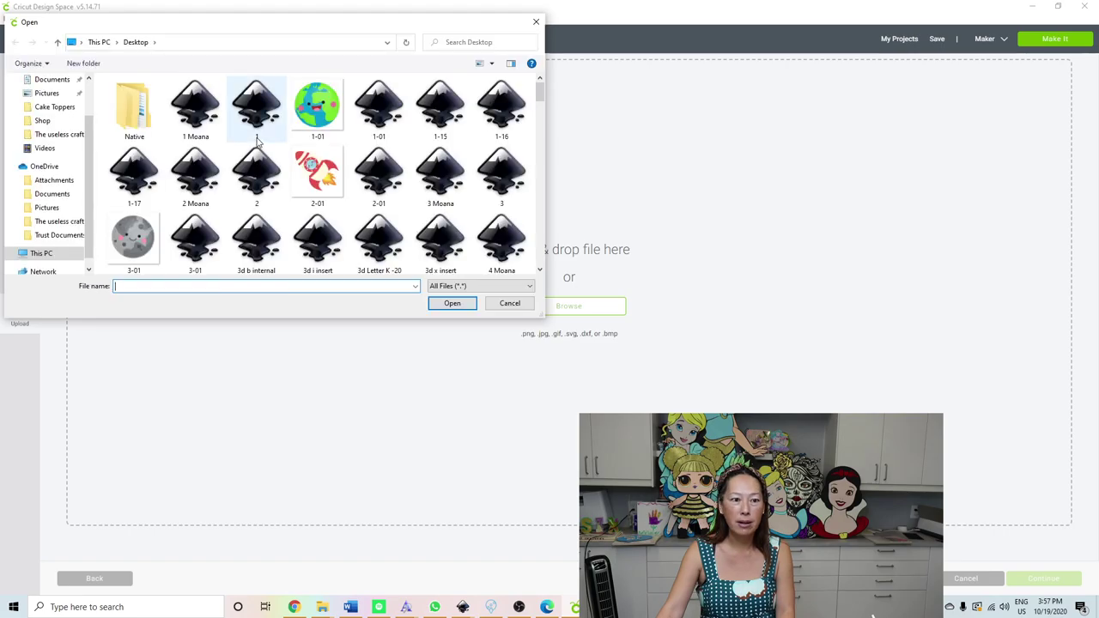
scroll(257, 141, "down", 1)
scroll(257, 145, "down", 2)
scroll(256, 148, "down", 2)
scroll(255, 151, "down", 1)
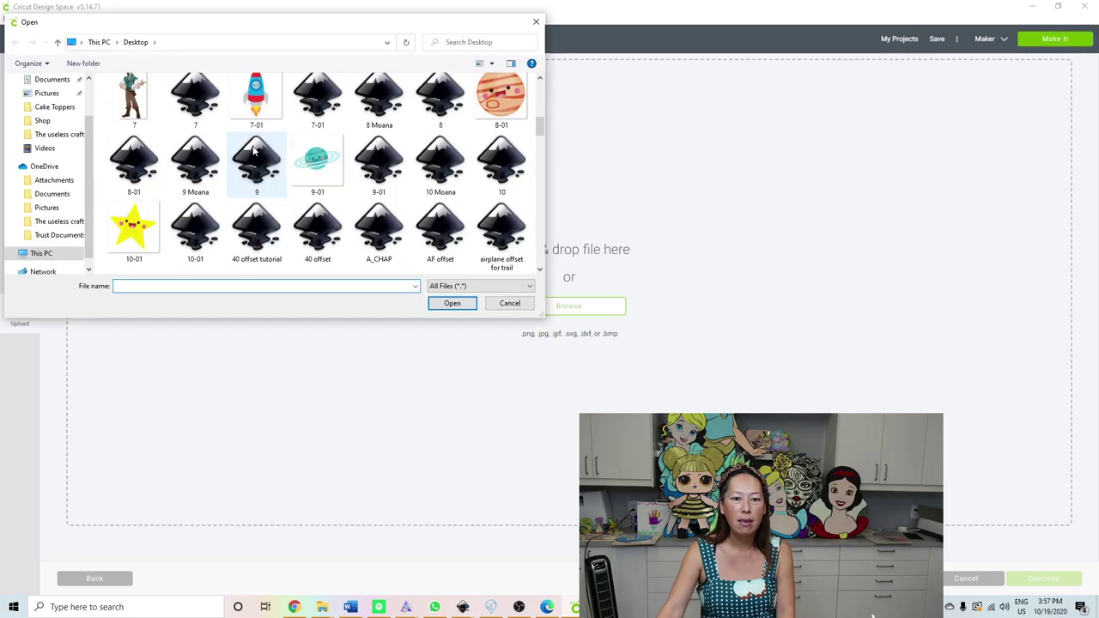
scroll(255, 151, "down", 2)
scroll(254, 151, "down", 2)
scroll(255, 151, "down", 2)
scroll(254, 151, "down", 2)
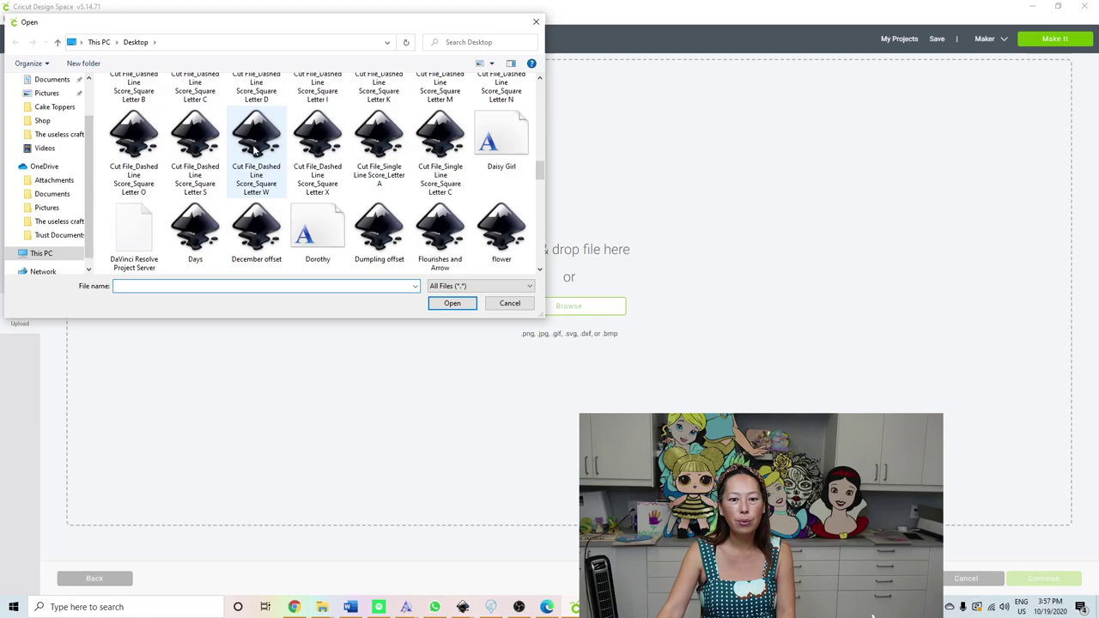
scroll(254, 151, "down", 2)
scroll(254, 151, "down", 2)
scroll(254, 151, "down", 1)
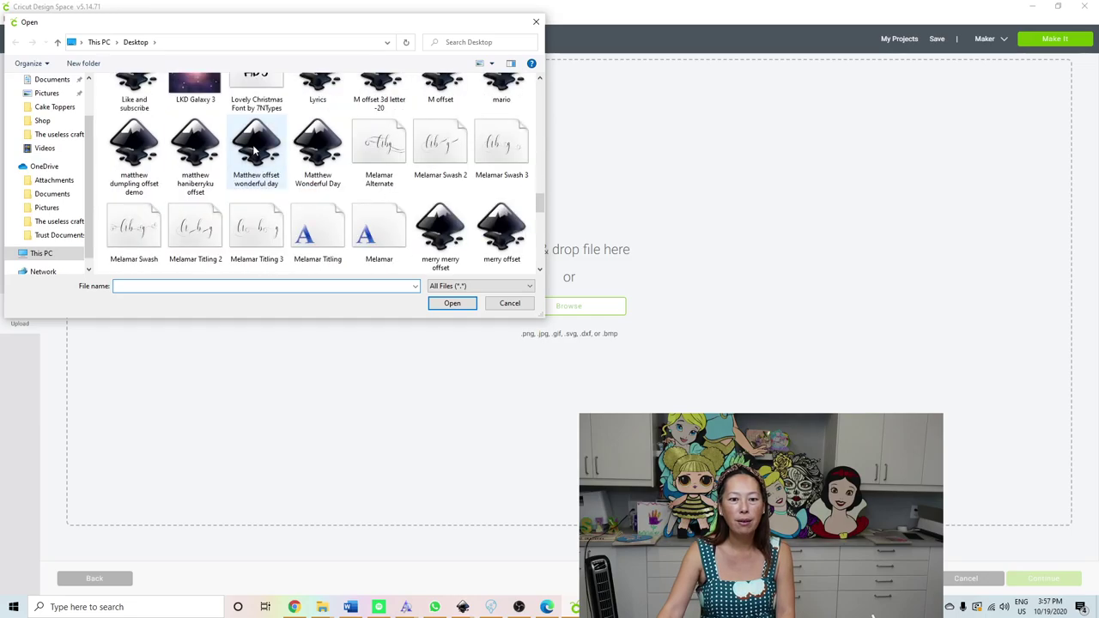
scroll(254, 151, "up", 1)
scroll(254, 151, "up", 1)
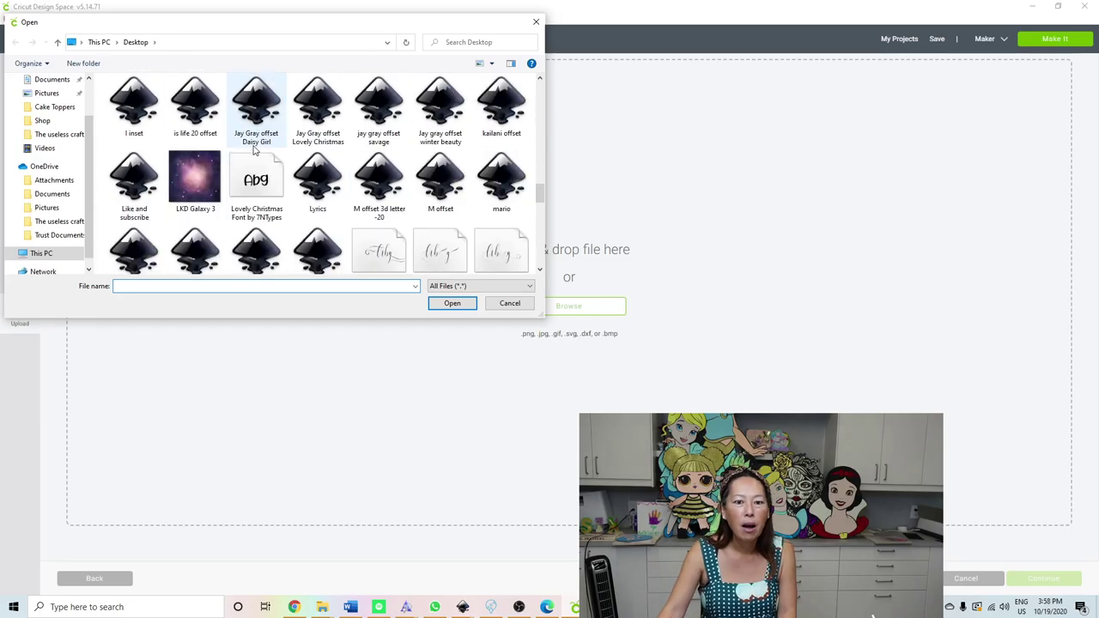
scroll(254, 151, "down", 1)
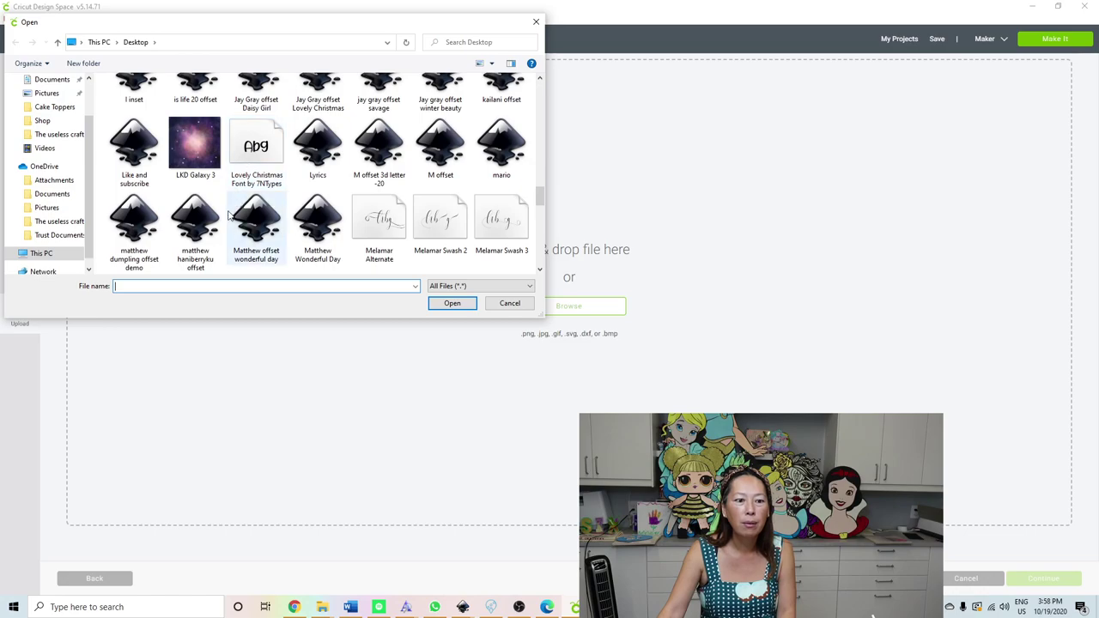
scroll(219, 232, "down", 1)
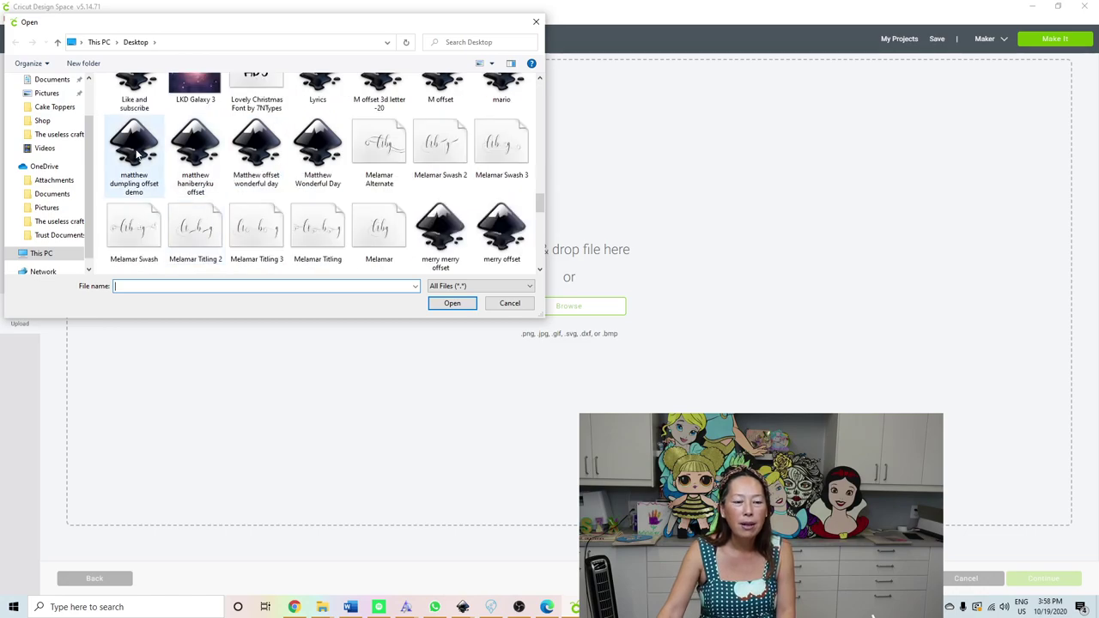
double_click(136, 153)
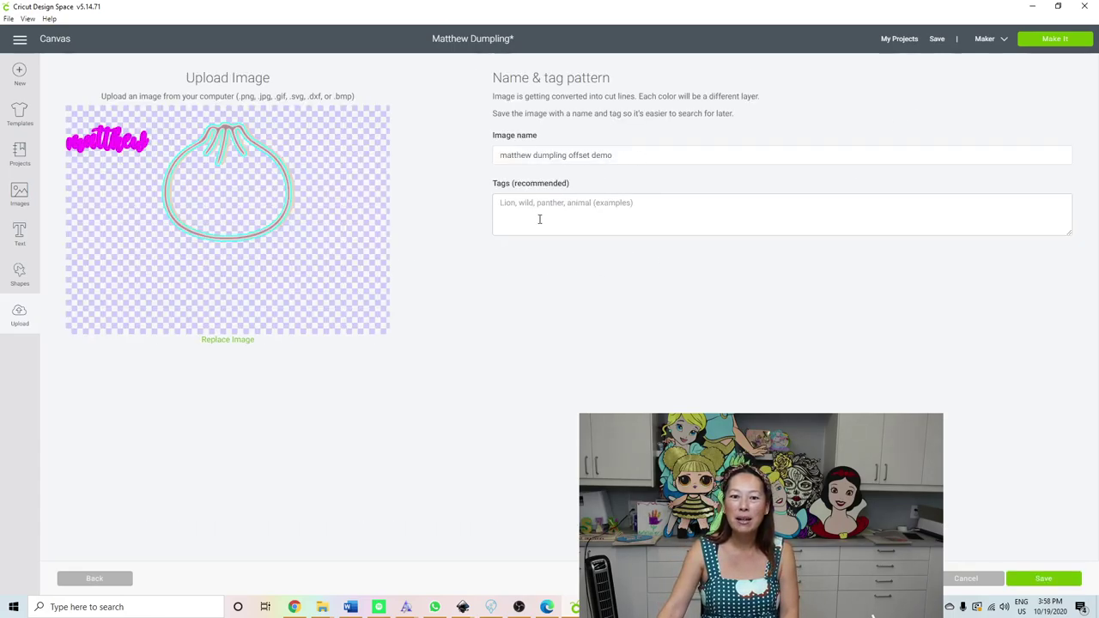
- Tag the image 'dumpling' and 'din tai fung' and save the upload
left_click(616, 216)
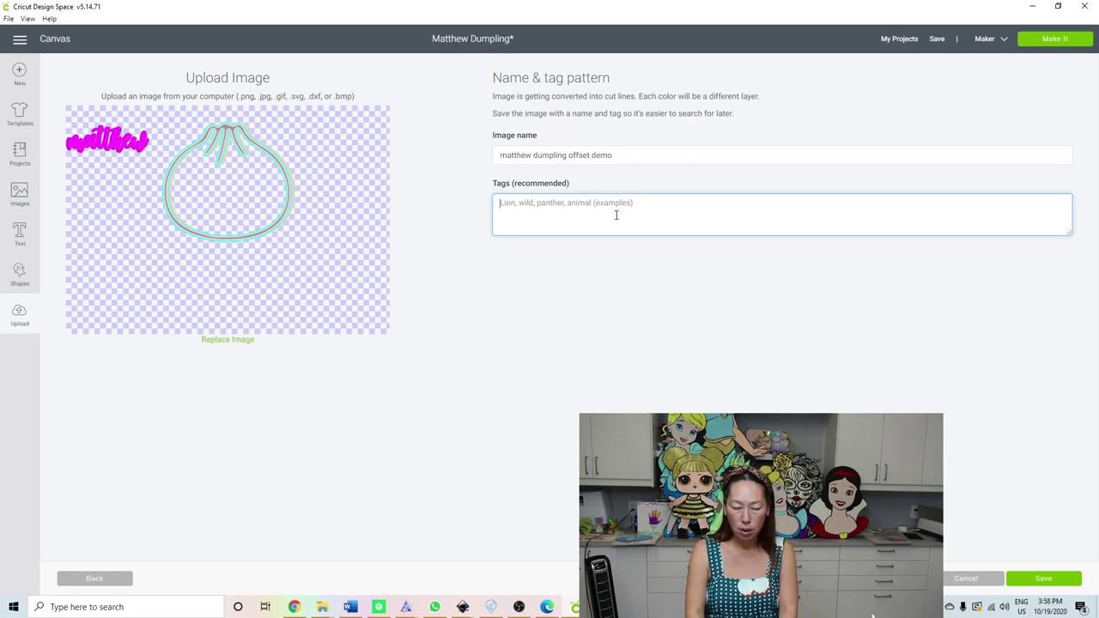
type("dumpling")
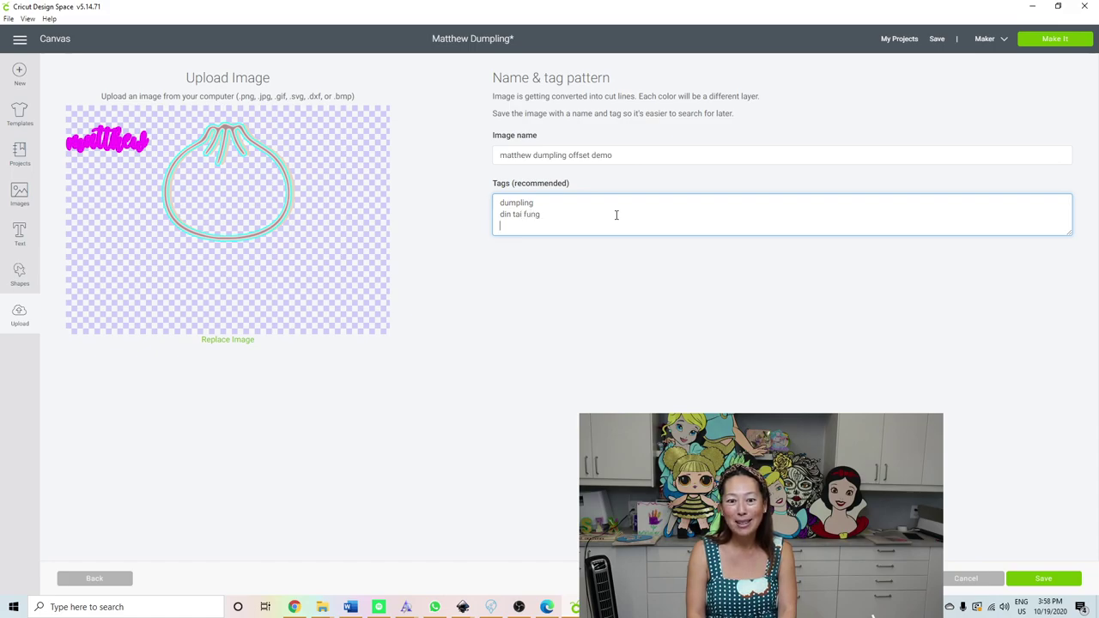
left_click(1043, 578)
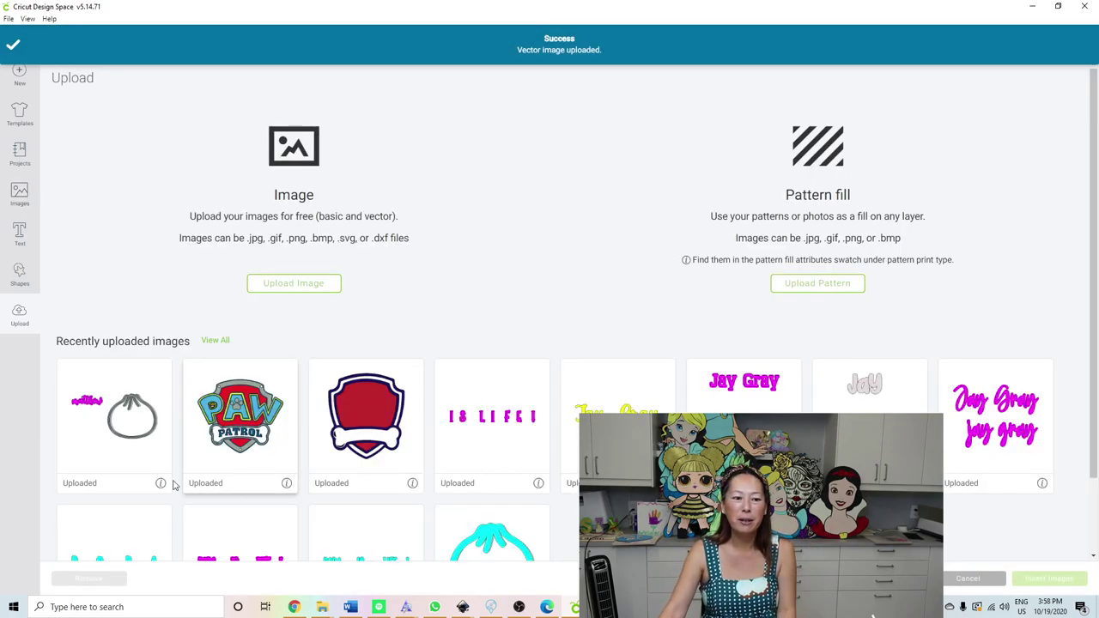
- Insert the new upload to the right of the original and ungroup it
double_click(87, 423)
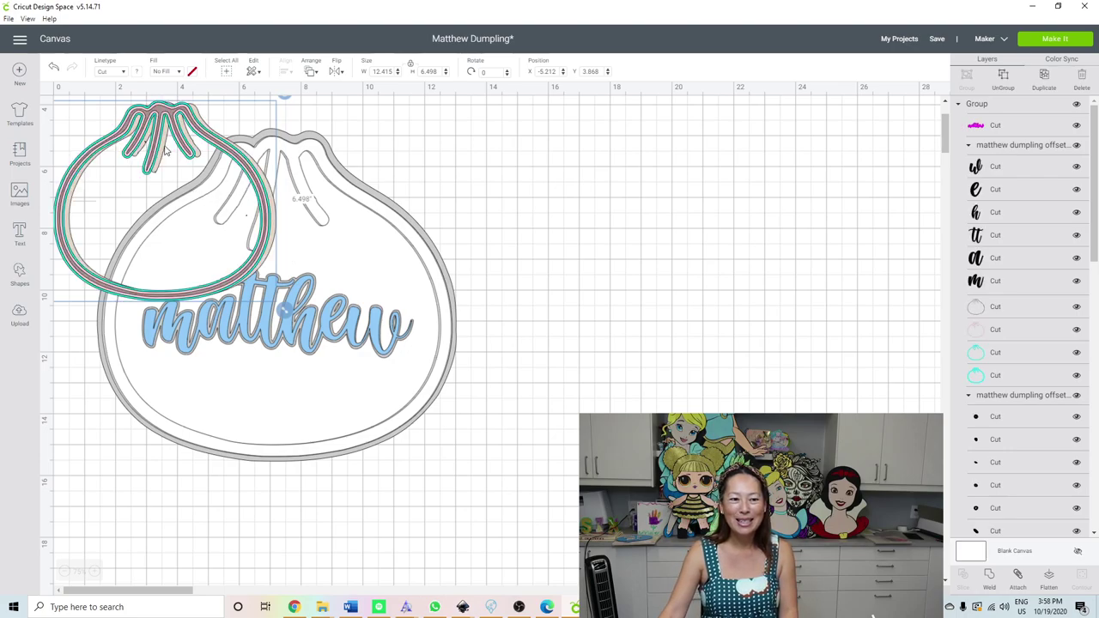
left_click_drag(161, 135, 792, 203)
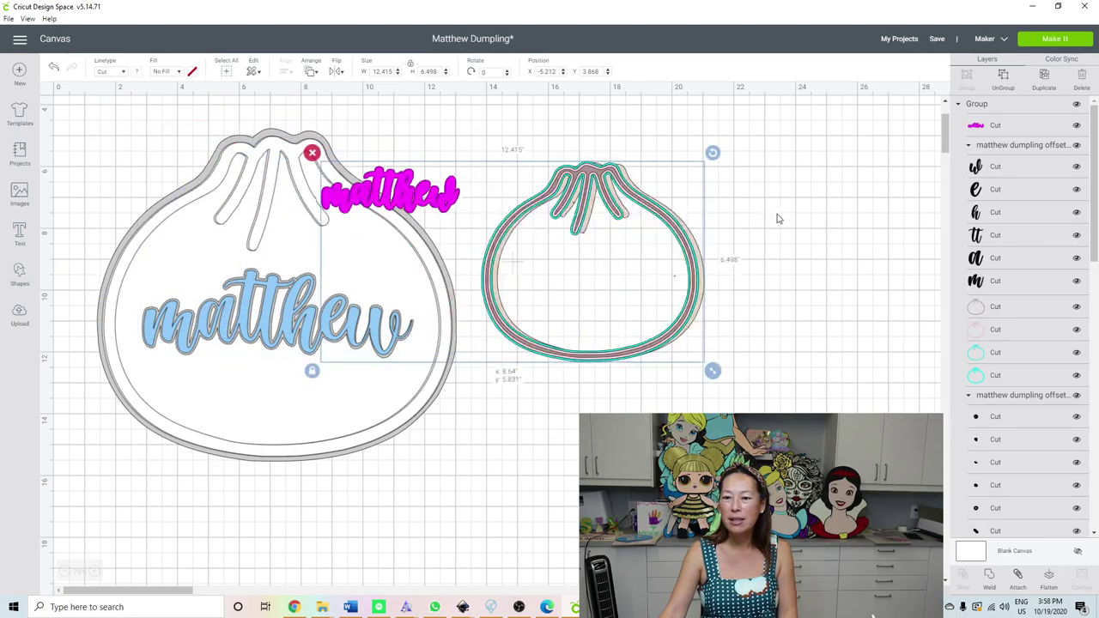
left_click_drag(792, 203, 854, 199)
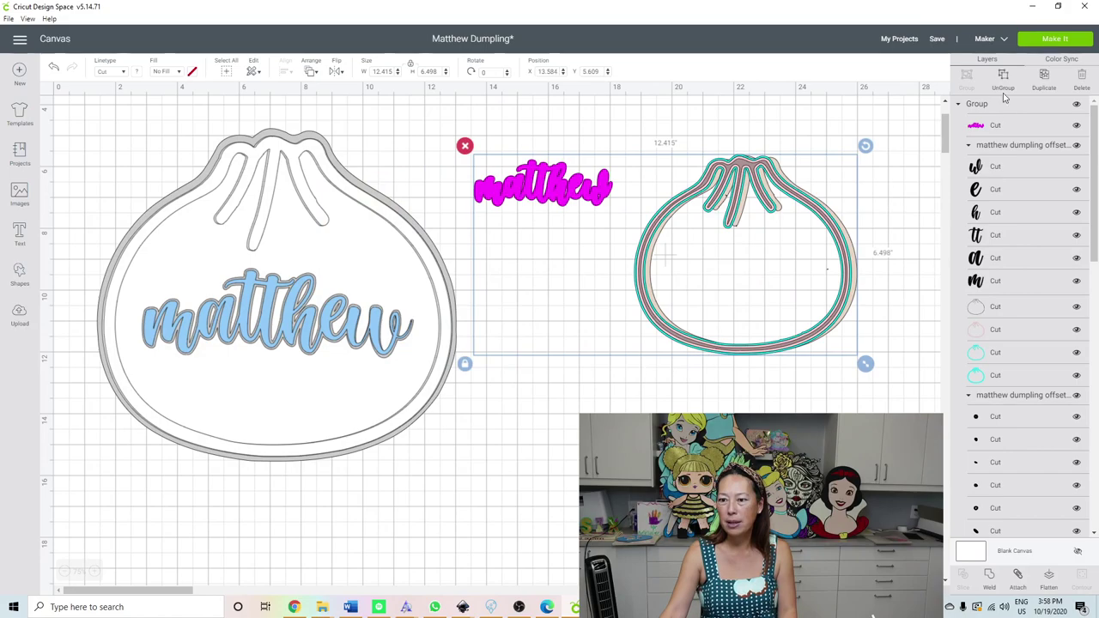
left_click(1006, 78)
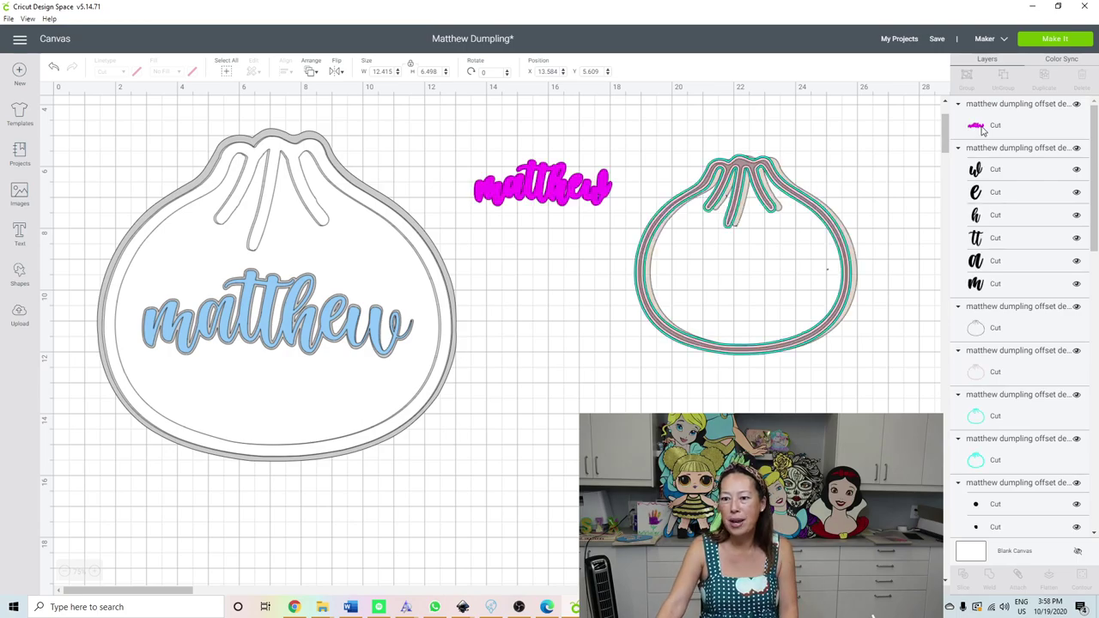
- Move the magenta matthew down to reveal the black lettering, then select original layers
left_click(983, 129)
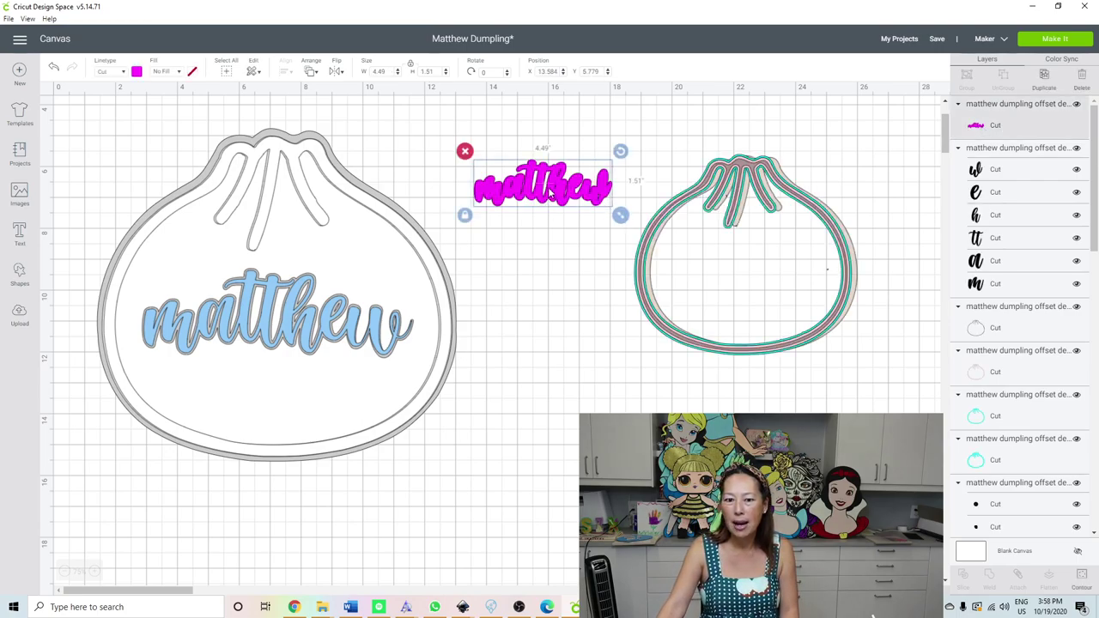
left_click_drag(550, 193, 552, 316)
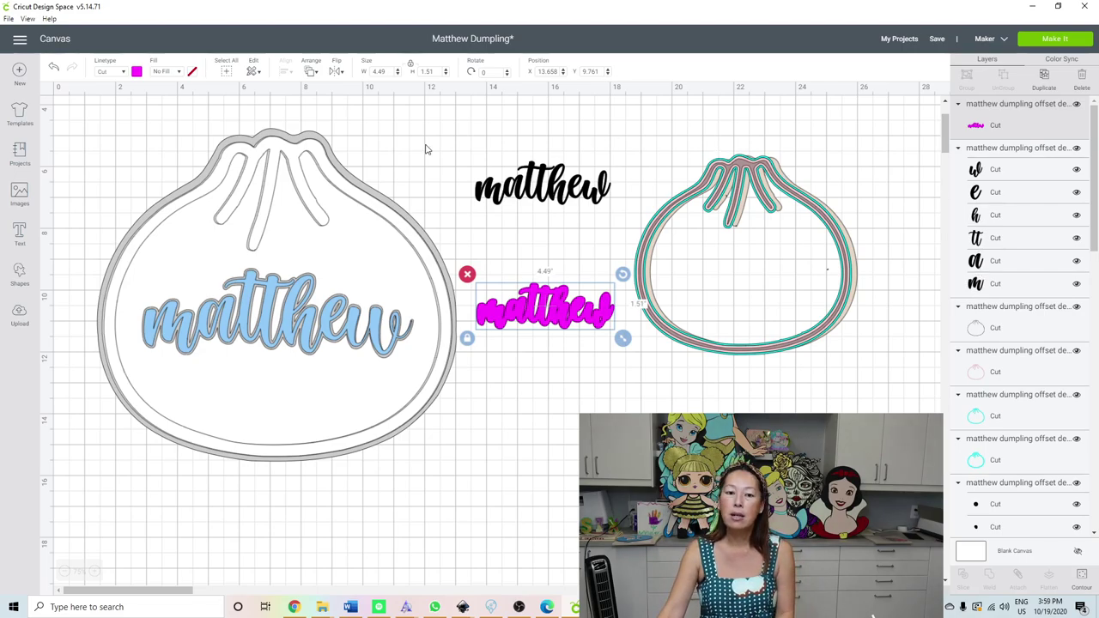
left_click(1030, 152)
left_click(1036, 152)
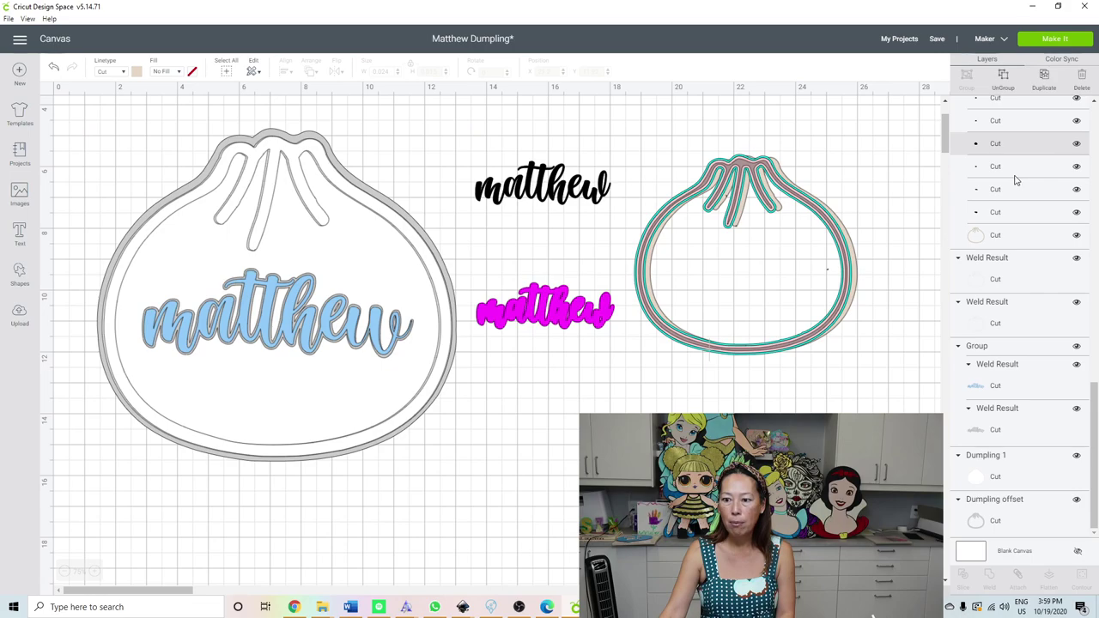
scroll(1015, 178, "up", 2)
scroll(1015, 179, "up", 2)
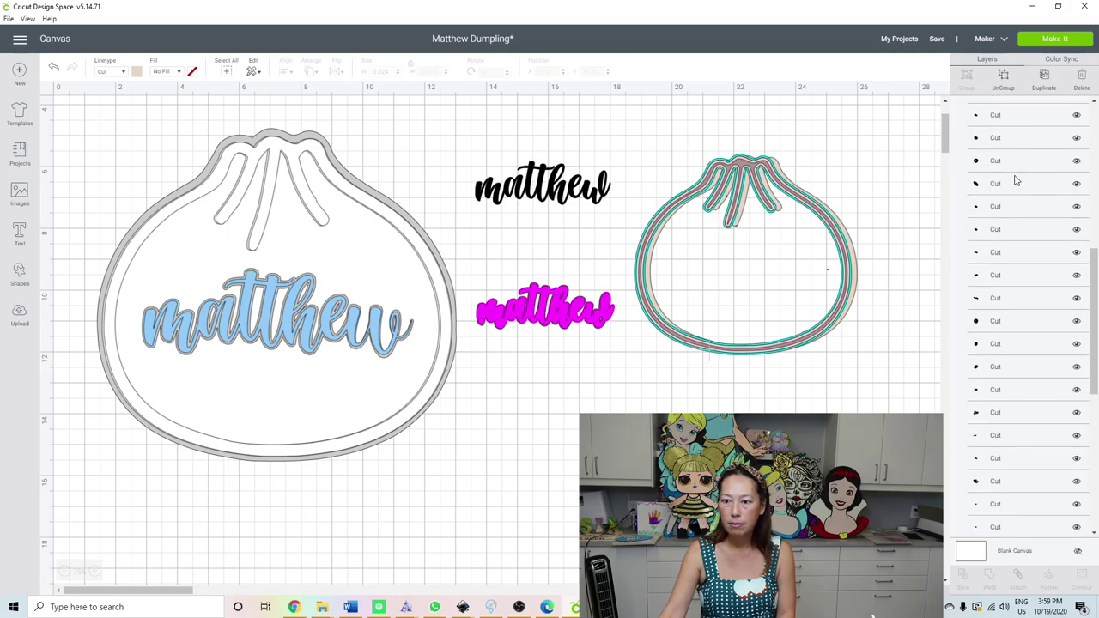
scroll(1014, 179, "up", 3)
- Recolour the black matthew lettering light blue
left_click(1010, 151)
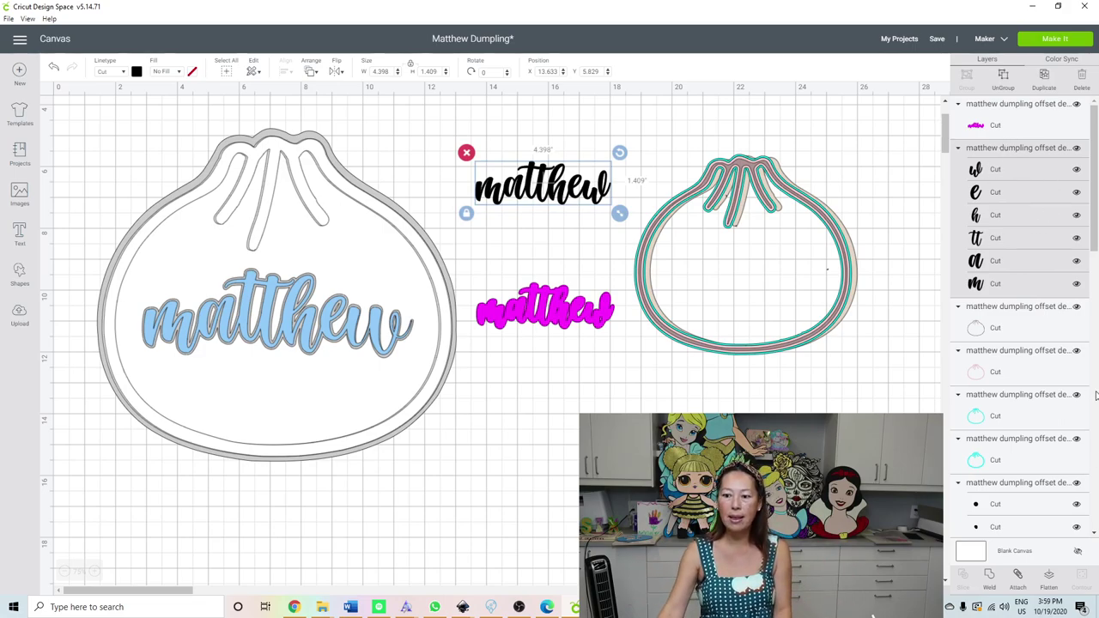
left_click(137, 73)
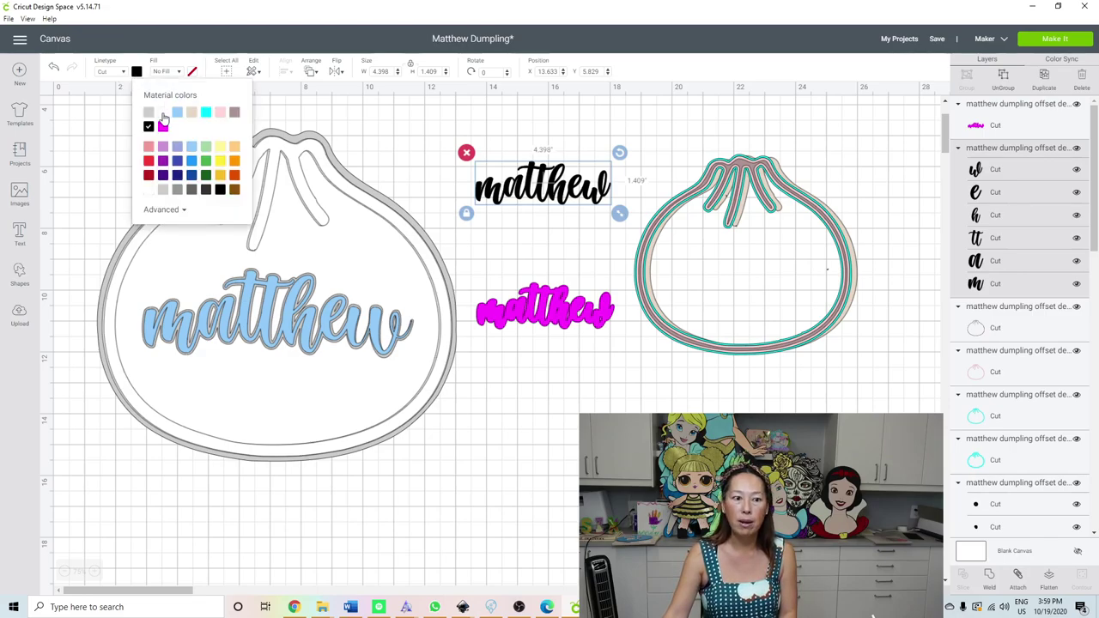
left_click(192, 148)
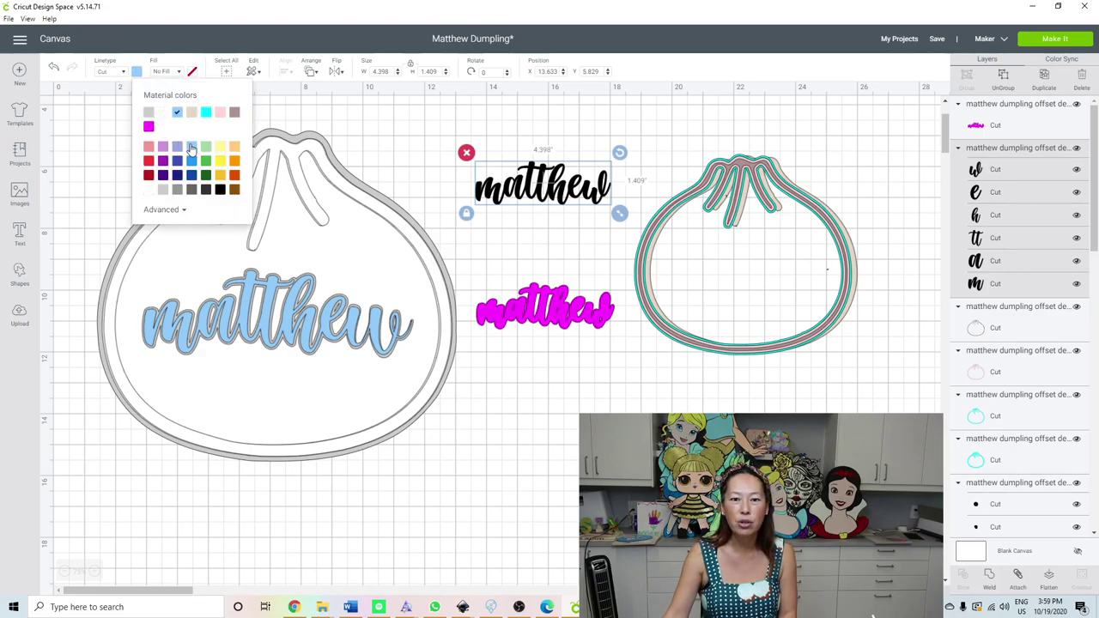
left_click(573, 221)
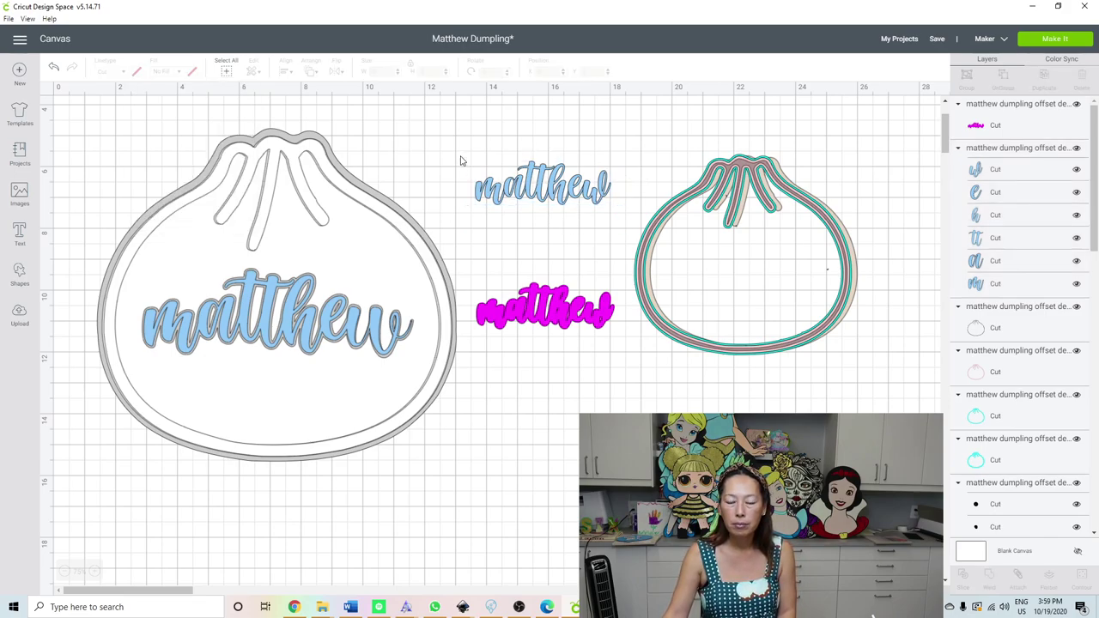
- Ungroup the blue matthew into letters and bring one overlapping letter to the front
left_click(97, 572)
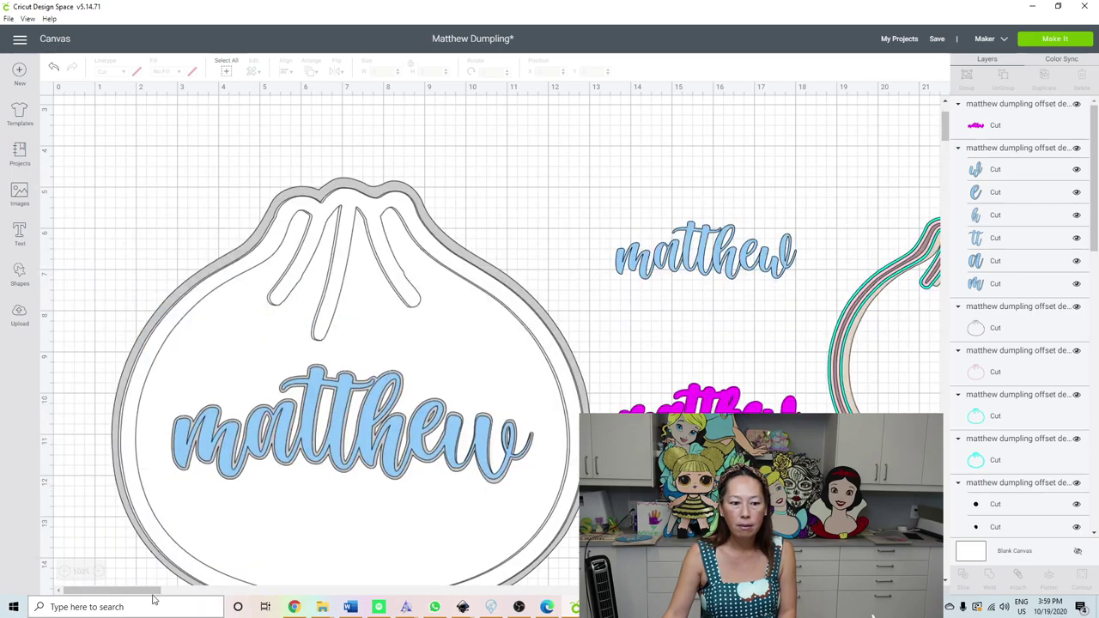
left_click_drag(154, 593, 208, 563)
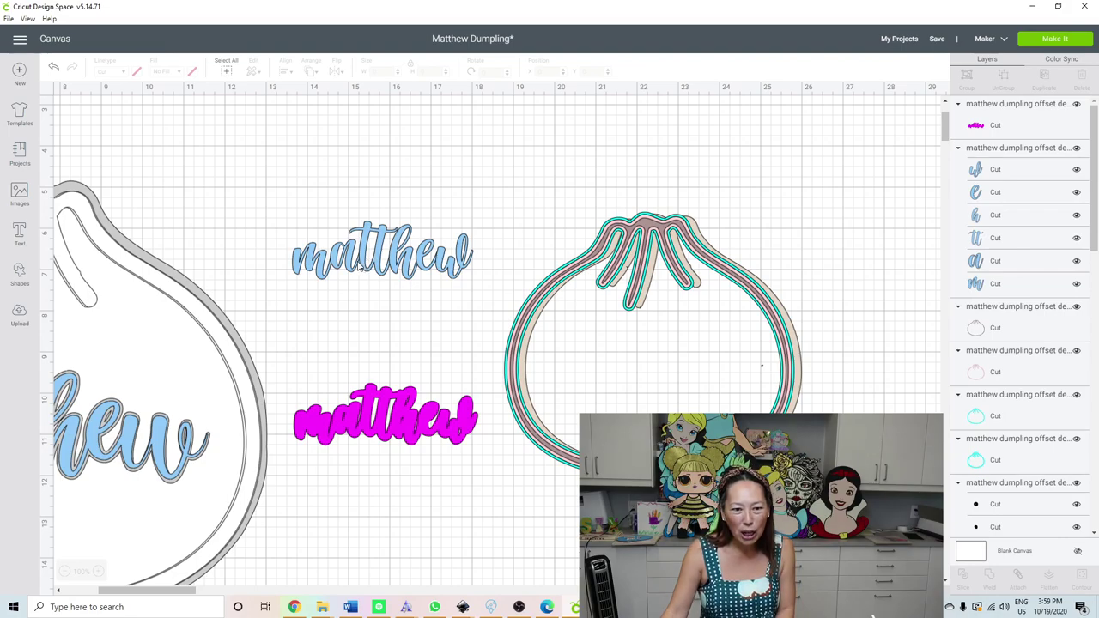
left_click(347, 266)
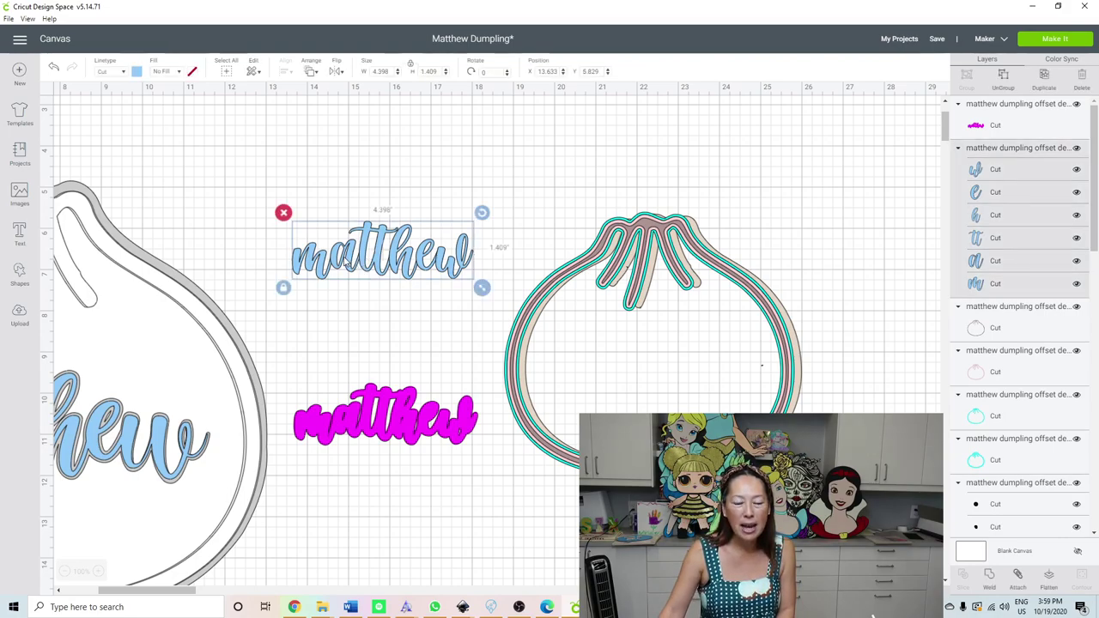
left_click(1002, 78)
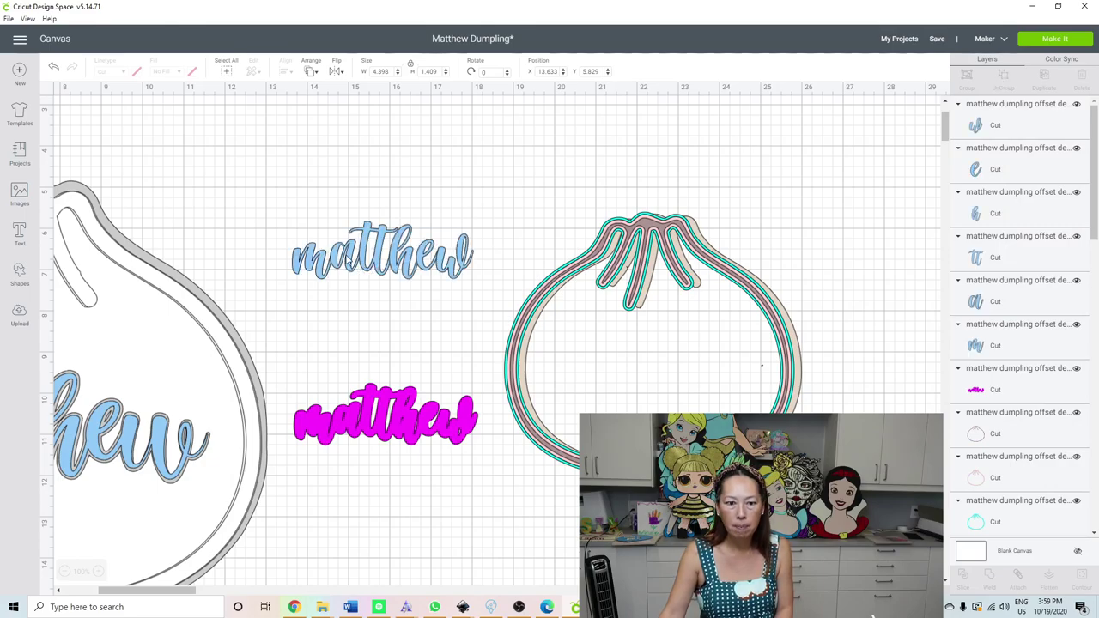
left_click(348, 262)
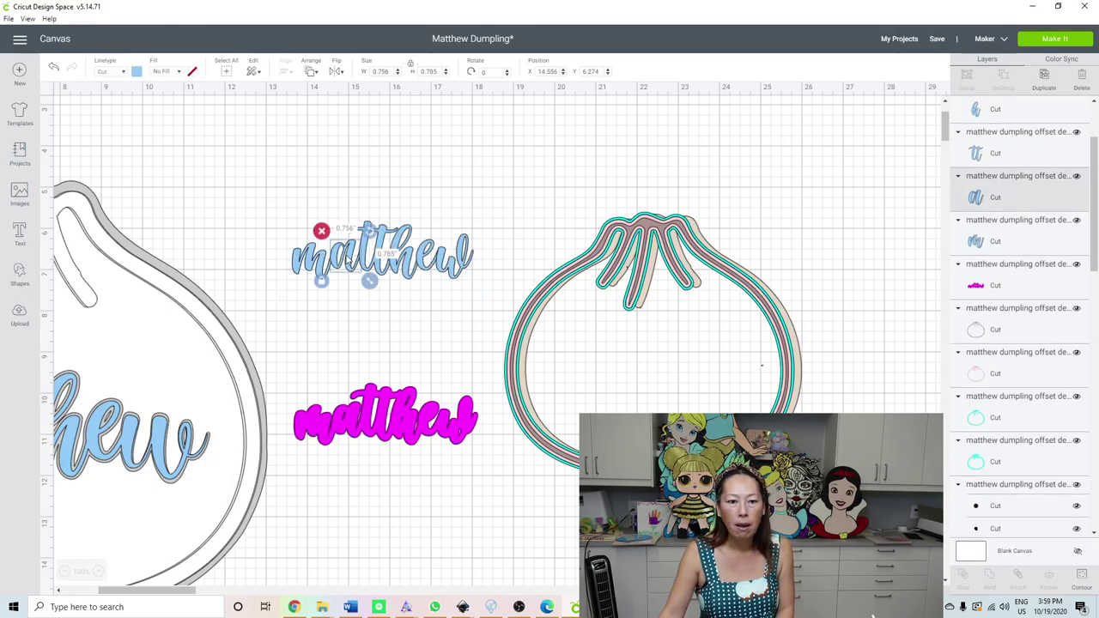
left_click(310, 74)
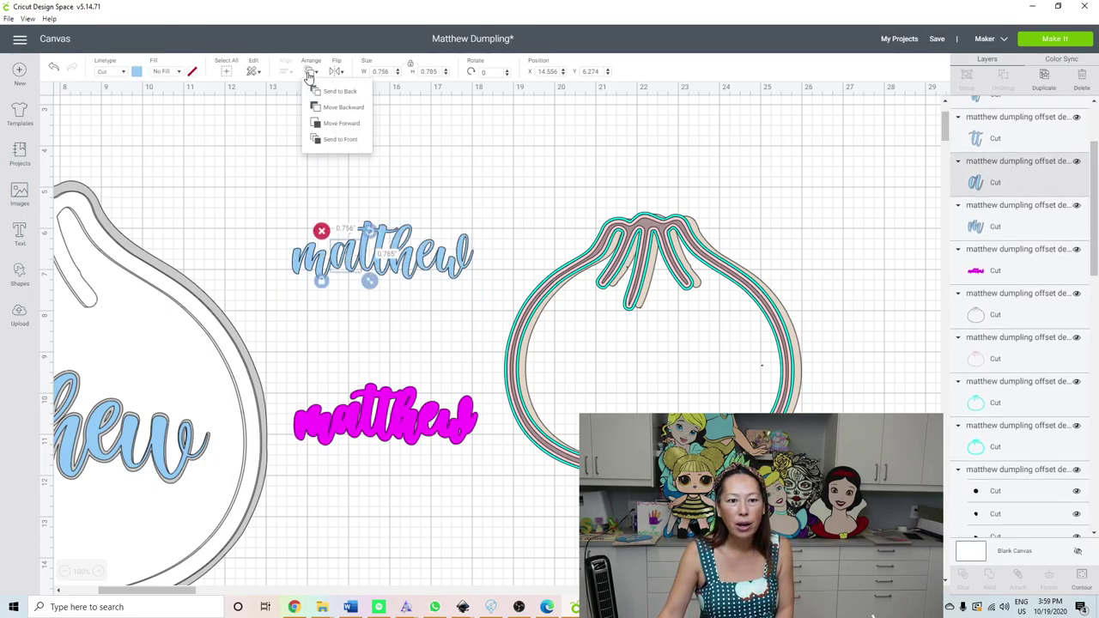
left_click(333, 139)
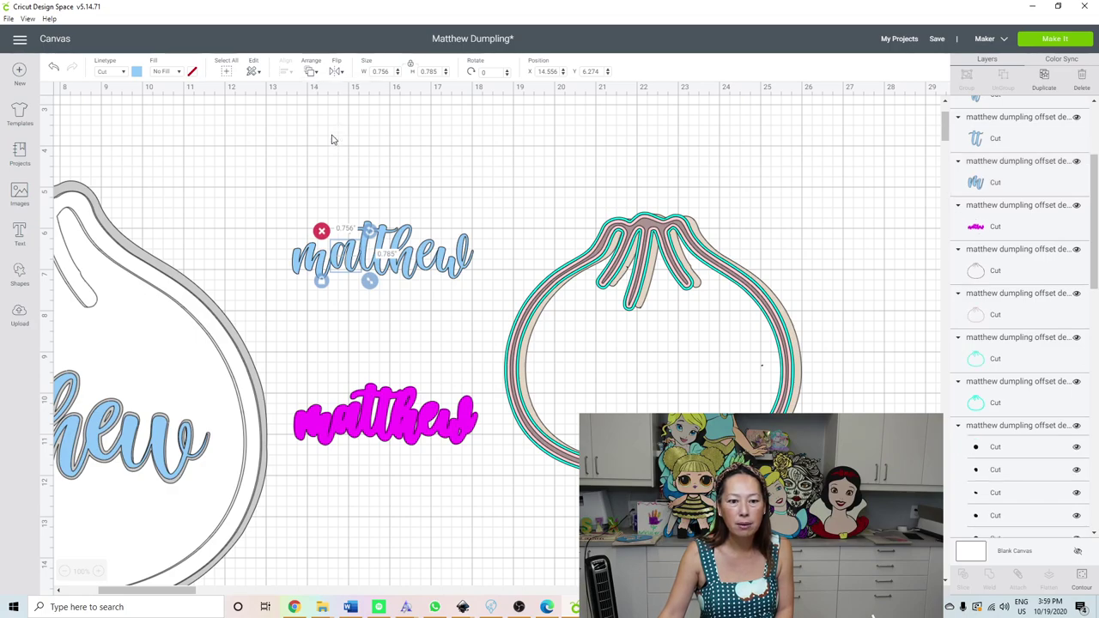
left_click(346, 271)
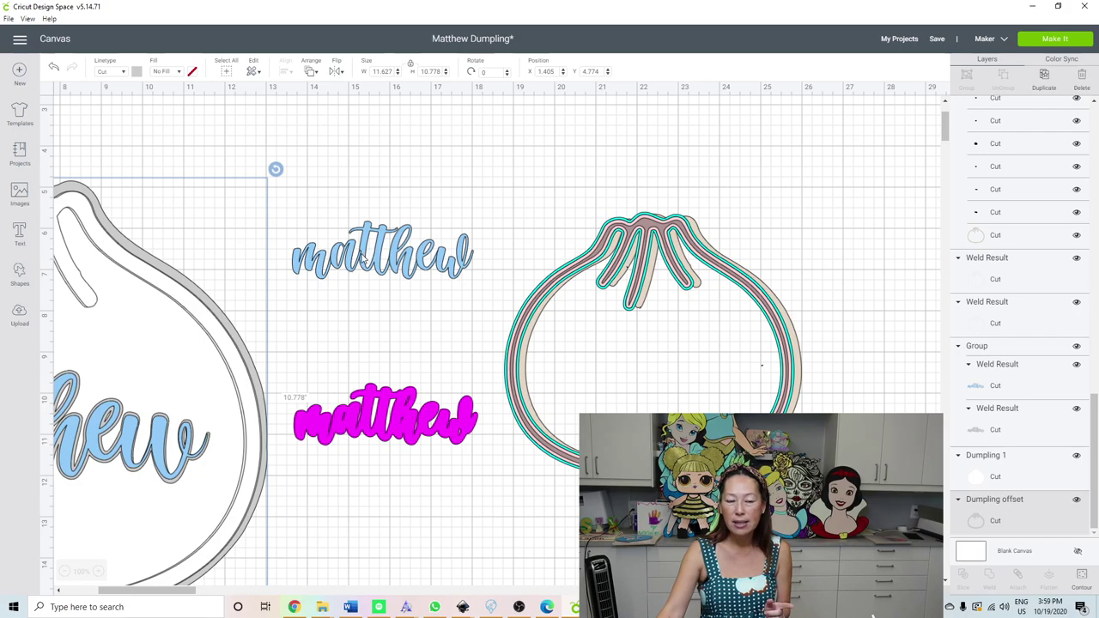
- Send the 'ma' letters behind the rest of the word, then deselect
left_click(313, 258)
left_click(311, 73)
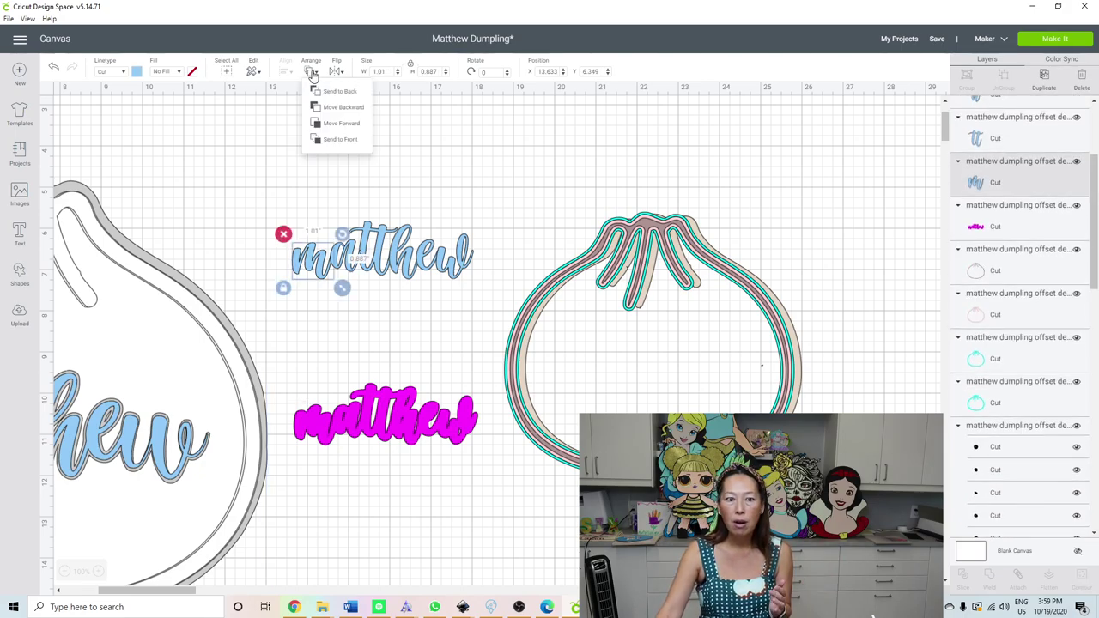
left_click(326, 142)
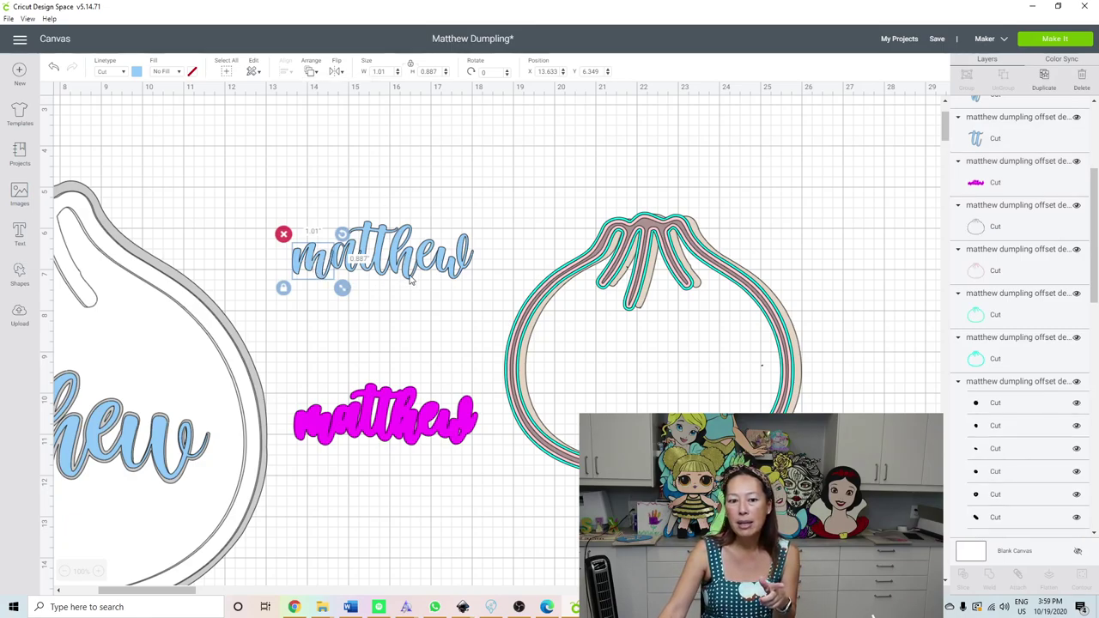
left_click(331, 286)
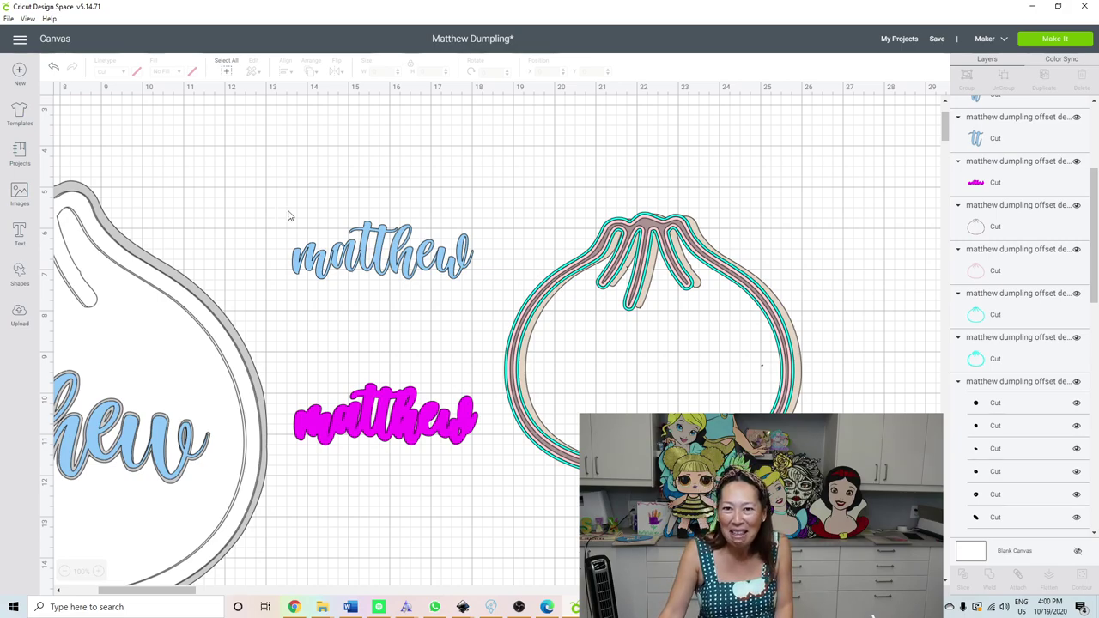
- Marquee-select all the blue matthew letters and weld them into a single shape
left_click_drag(288, 204, 457, 274)
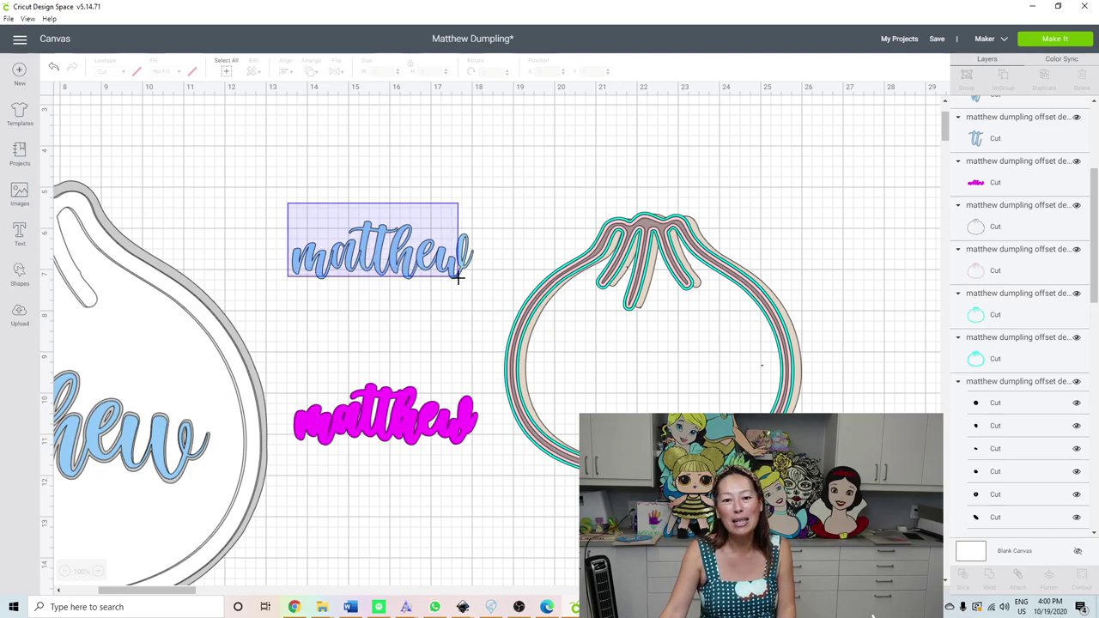
left_click_drag(457, 275, 457, 275)
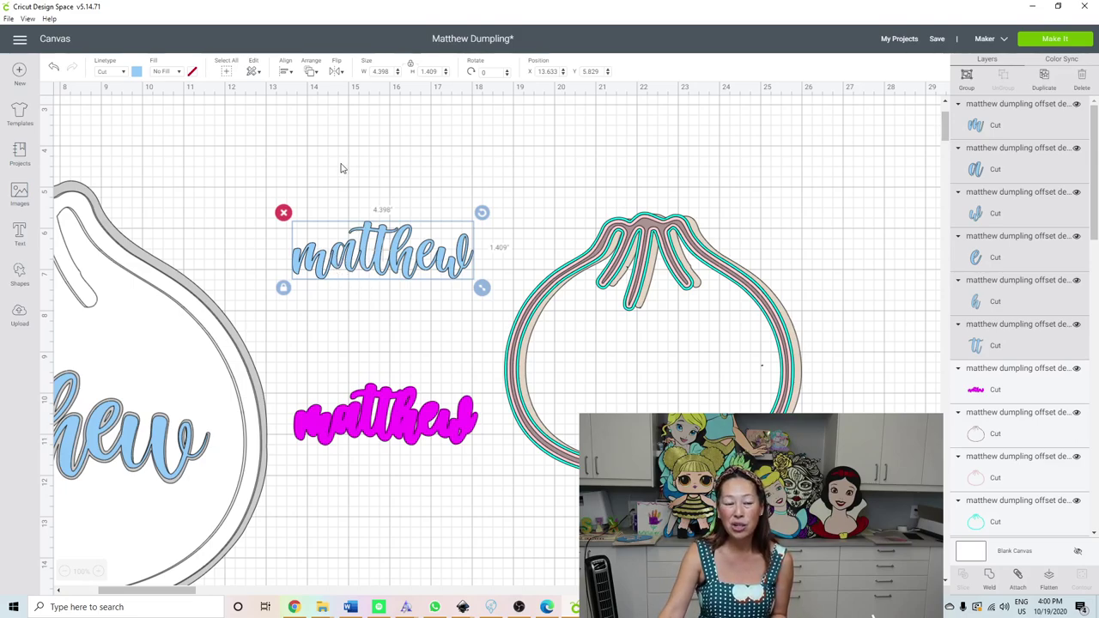
left_click(990, 575)
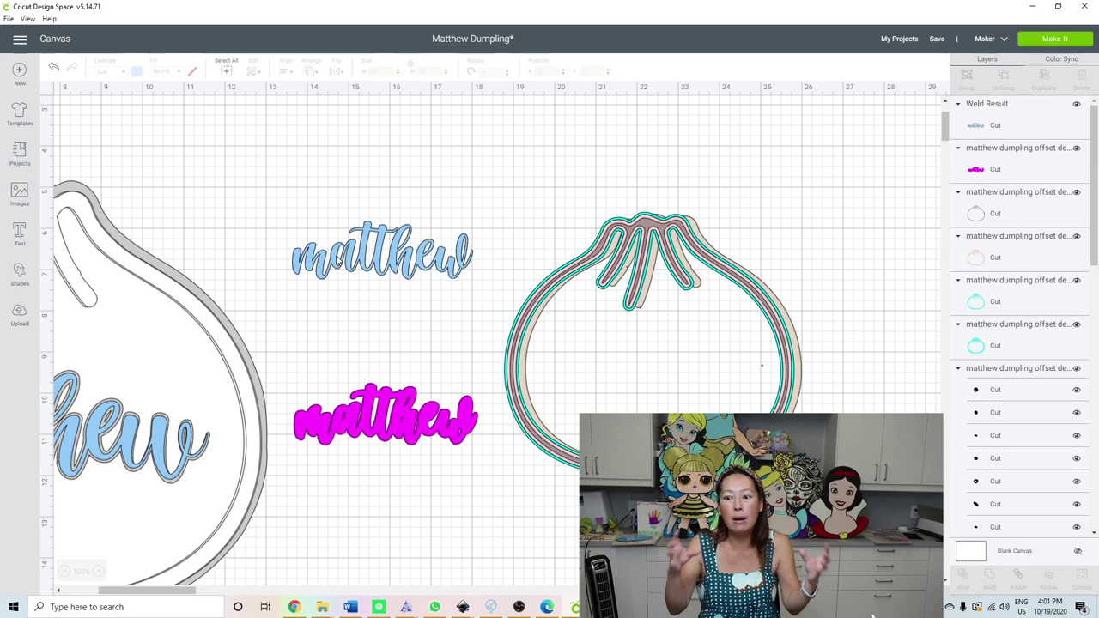
left_click(359, 262)
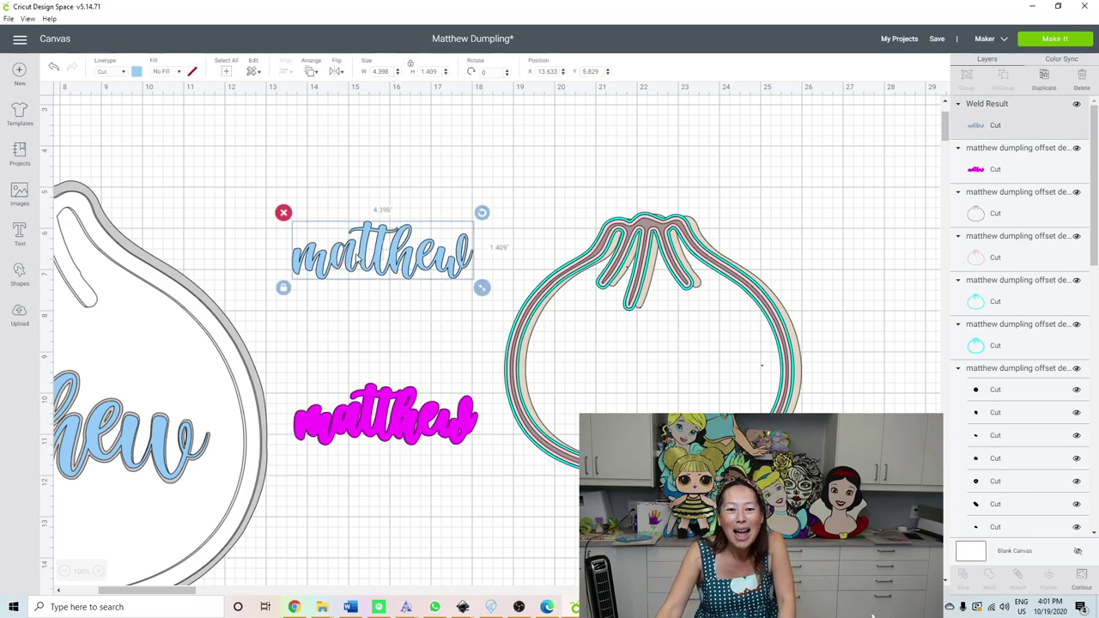
- Place the blue matthew over the pink outline and recolour that outline grey
mouse_move(378, 270)
left_mouse_down()
mouse_move(352, 434)
mouse_move(364, 426)
left_mouse_up()
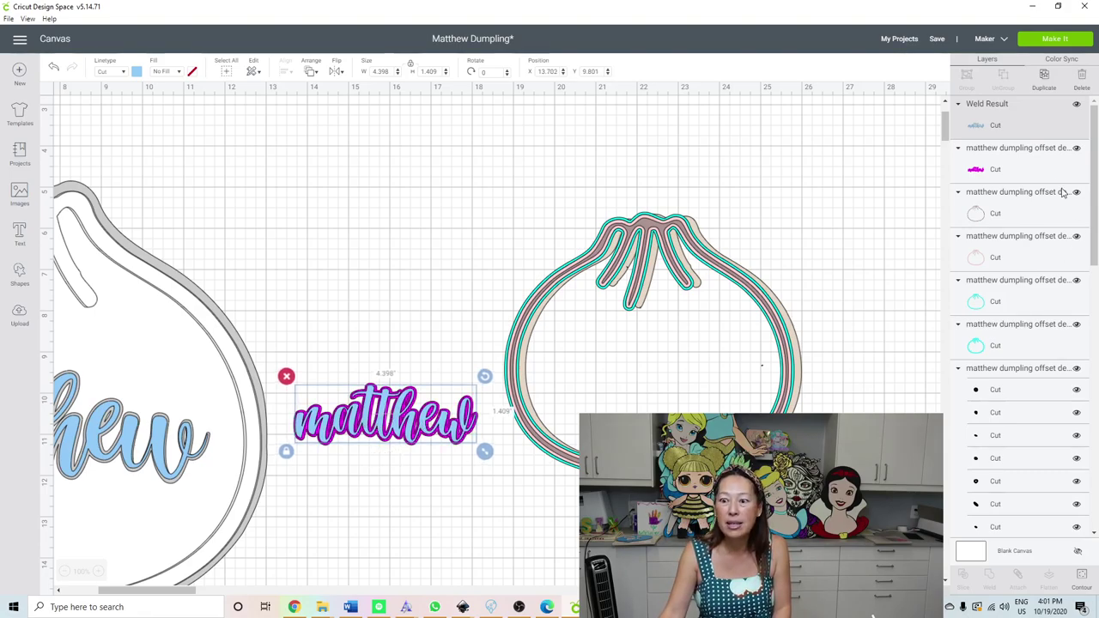
left_click(1041, 170)
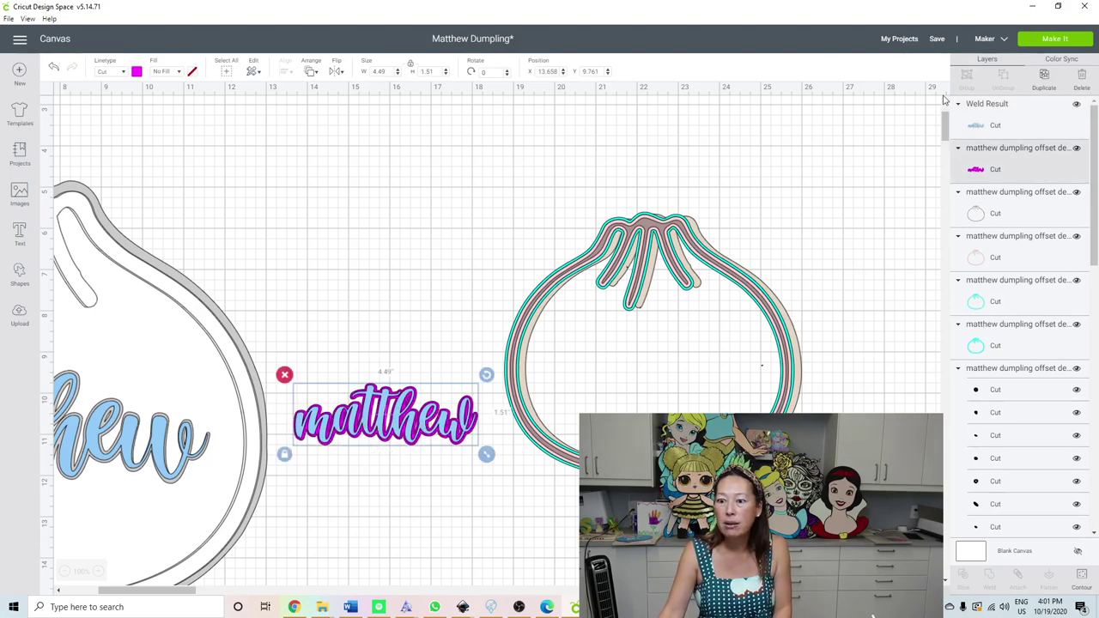
left_click(136, 72)
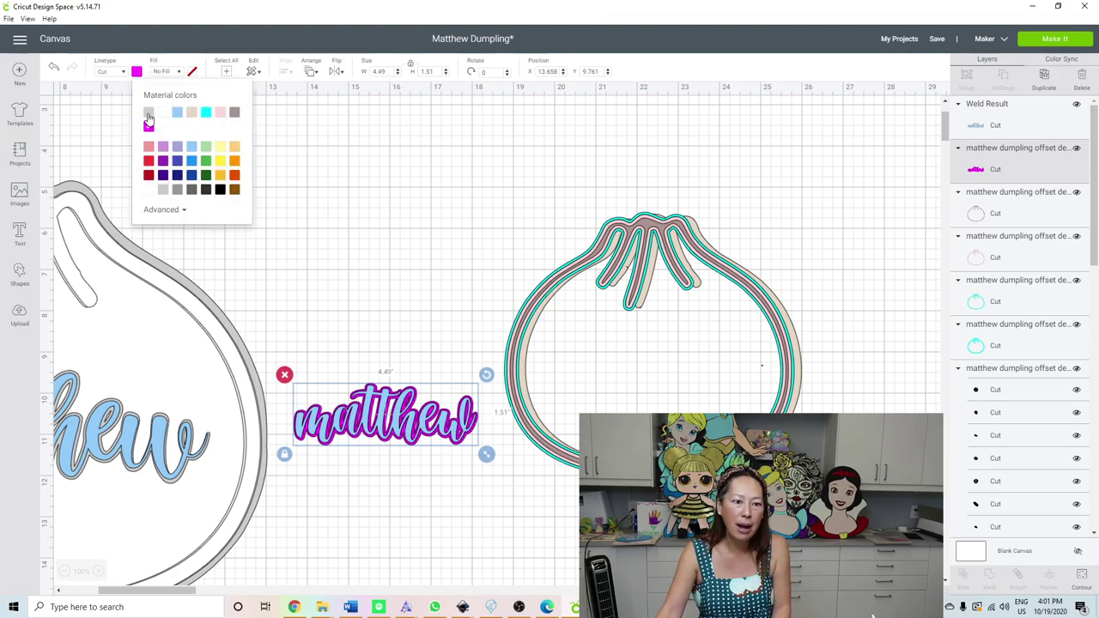
left_click(149, 114)
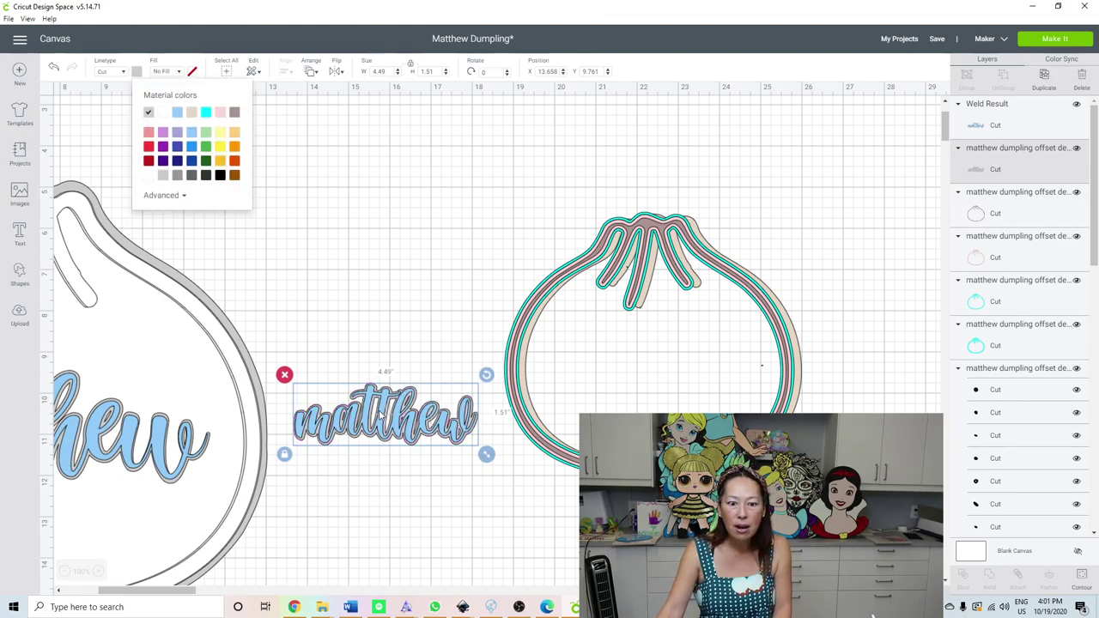
left_click(409, 468)
- Align and group the blue matthew with its grey outline, then move the tag up
left_click_drag(420, 467, 340, 371)
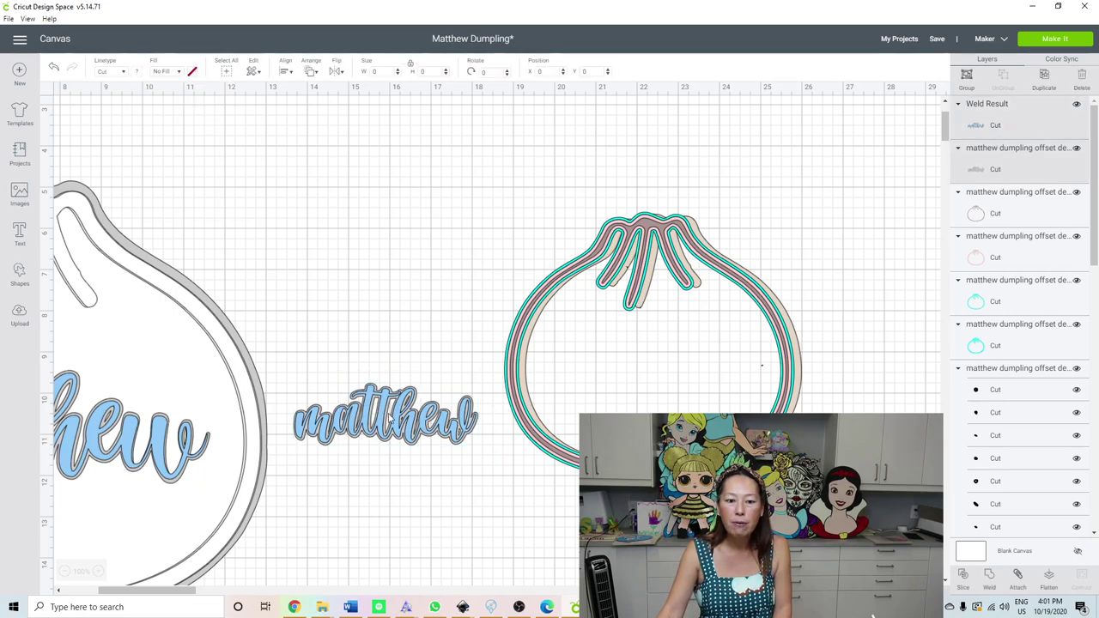
left_click_drag(493, 464, 270, 193)
left_click(285, 72)
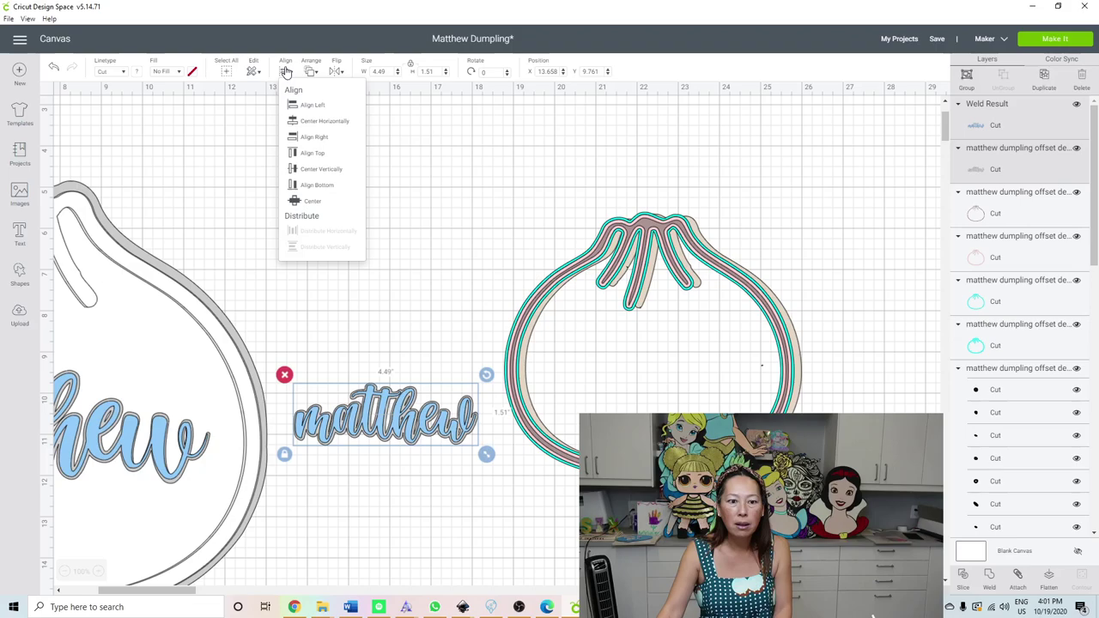
left_click(316, 207)
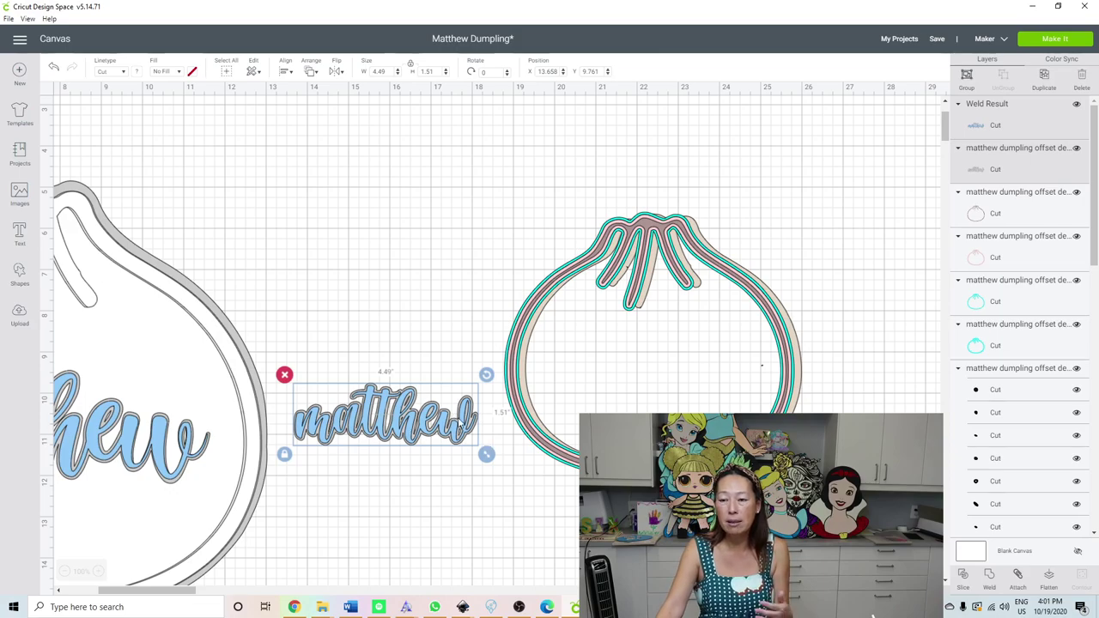
left_click(967, 79)
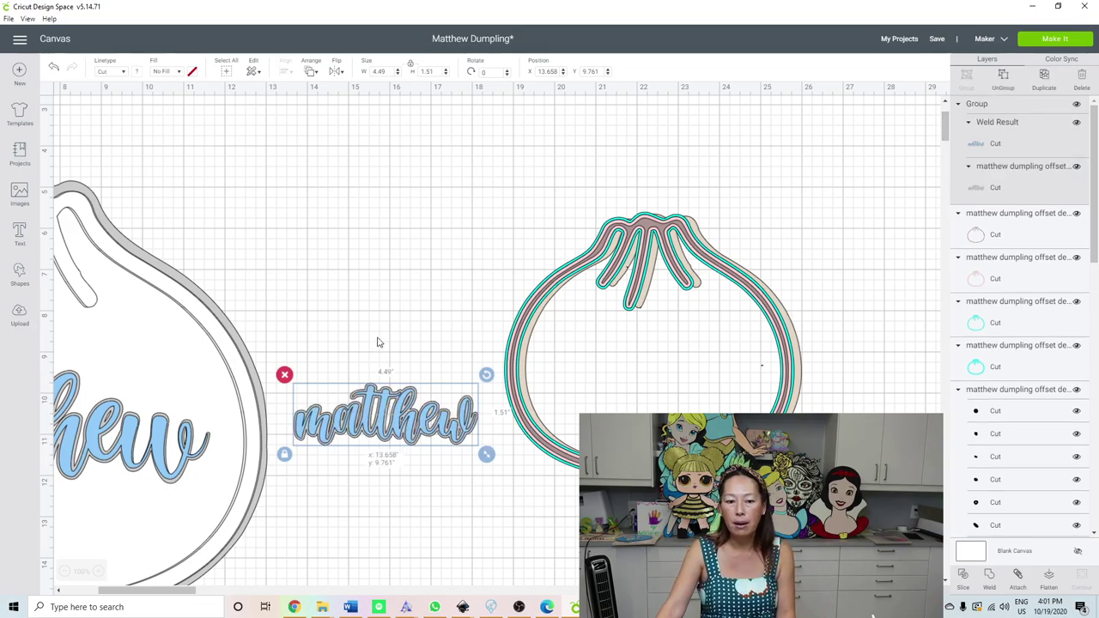
left_click_drag(378, 417, 383, 193)
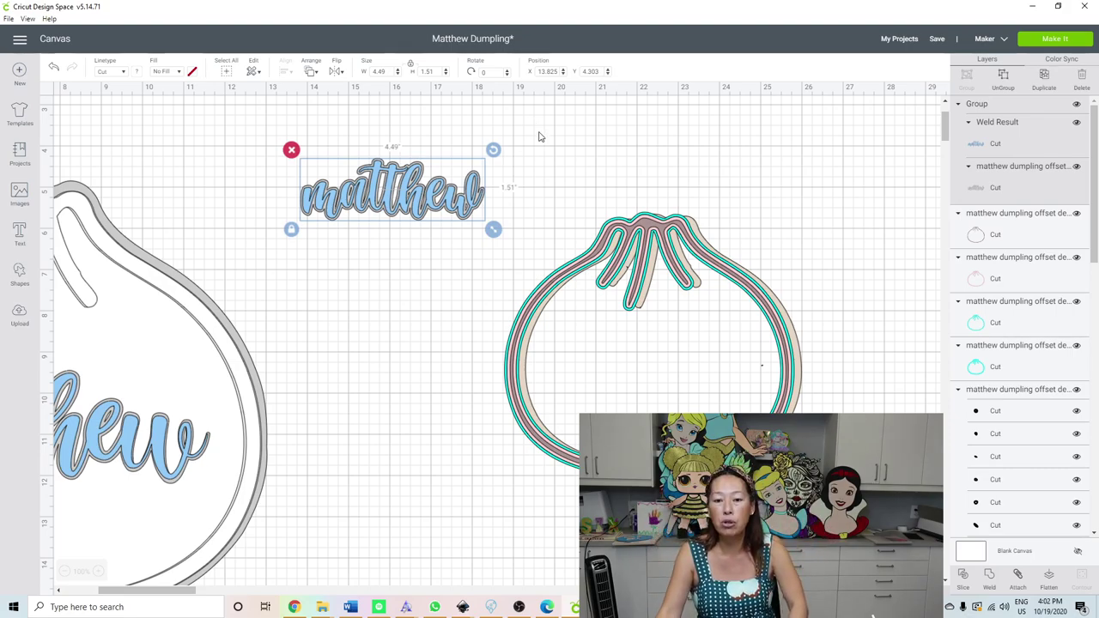
- Delete the grey dumpling outline and reposition the pink dumpling
left_click(656, 225)
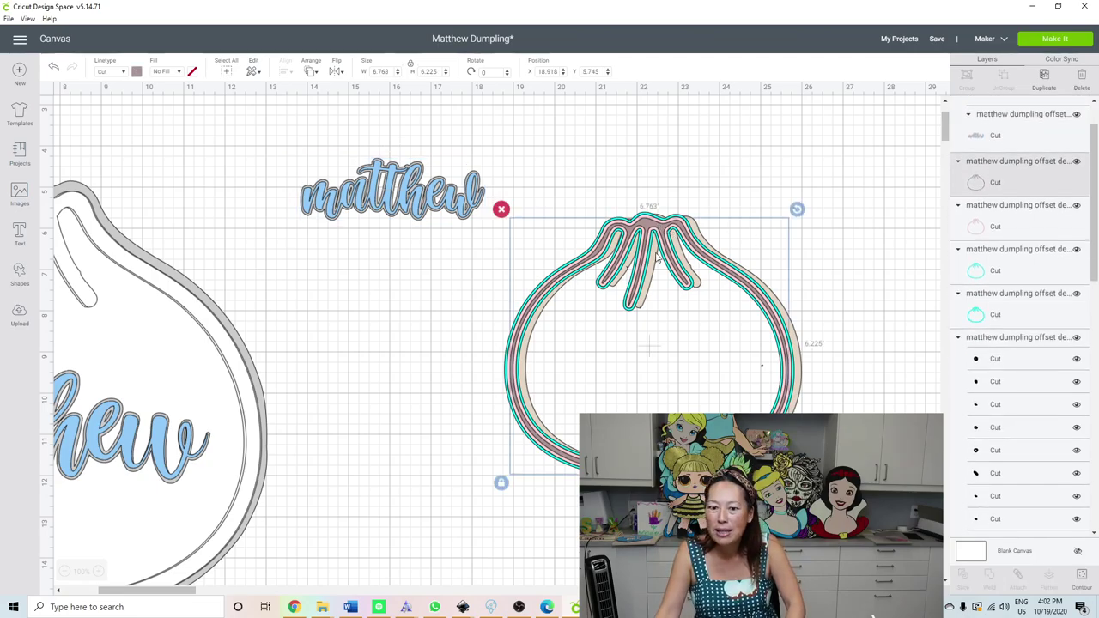
left_click_drag(682, 245, 600, 331)
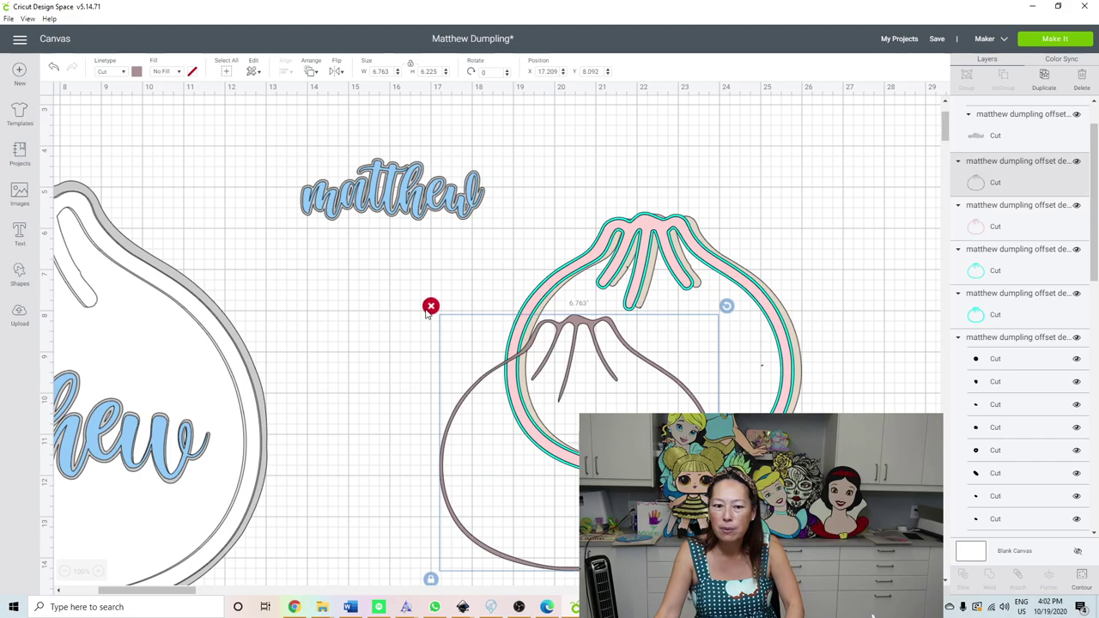
key("Delete")
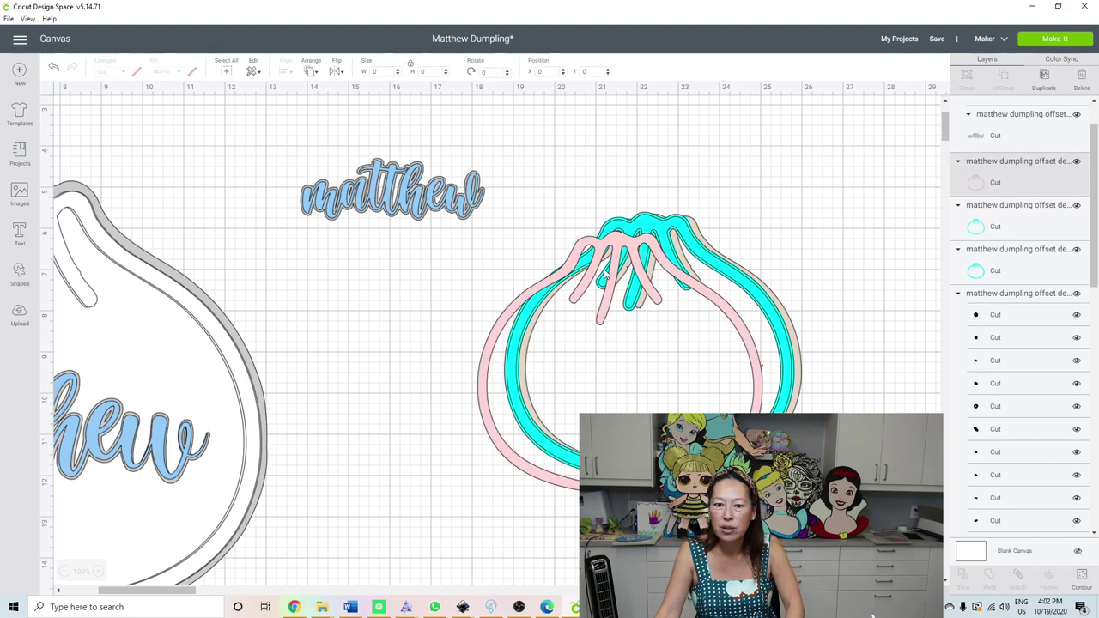
left_click_drag(640, 258, 658, 223)
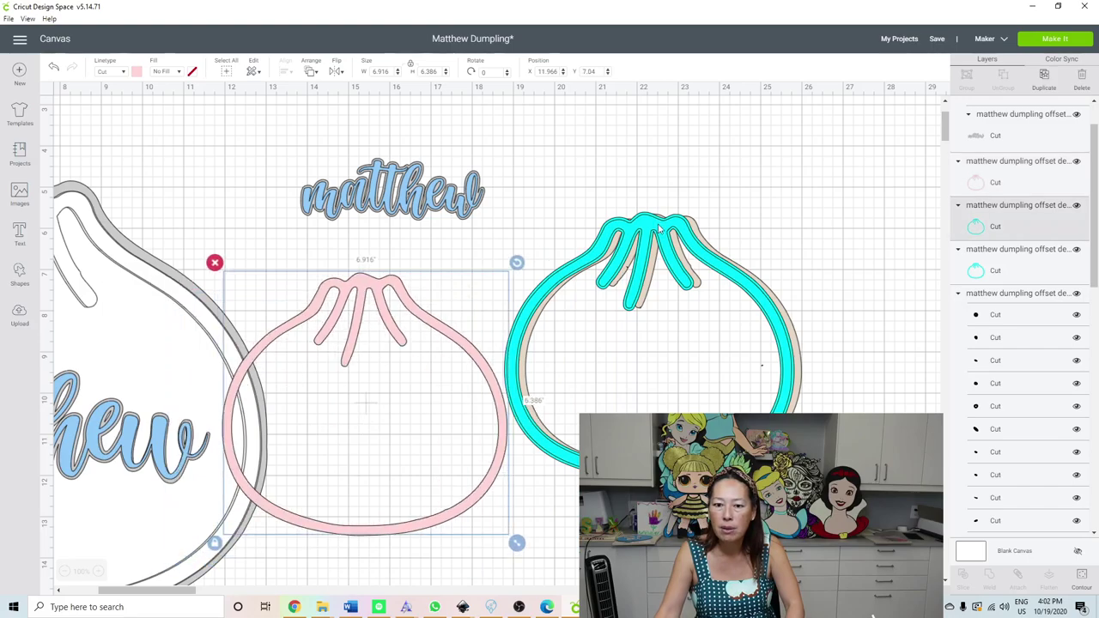
- Delete one cyan dumpling copy and align the other cyan dumpling onto the pink one
left_click_drag(582, 257, 344, 298)
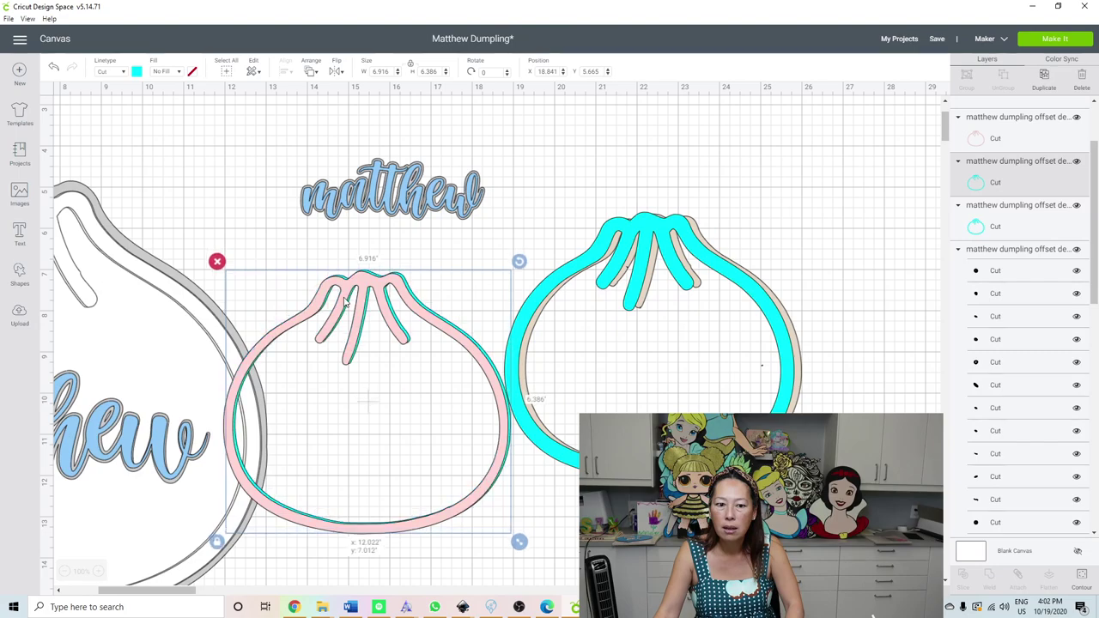
left_click_drag(345, 298, 270, 199)
left_click(297, 179)
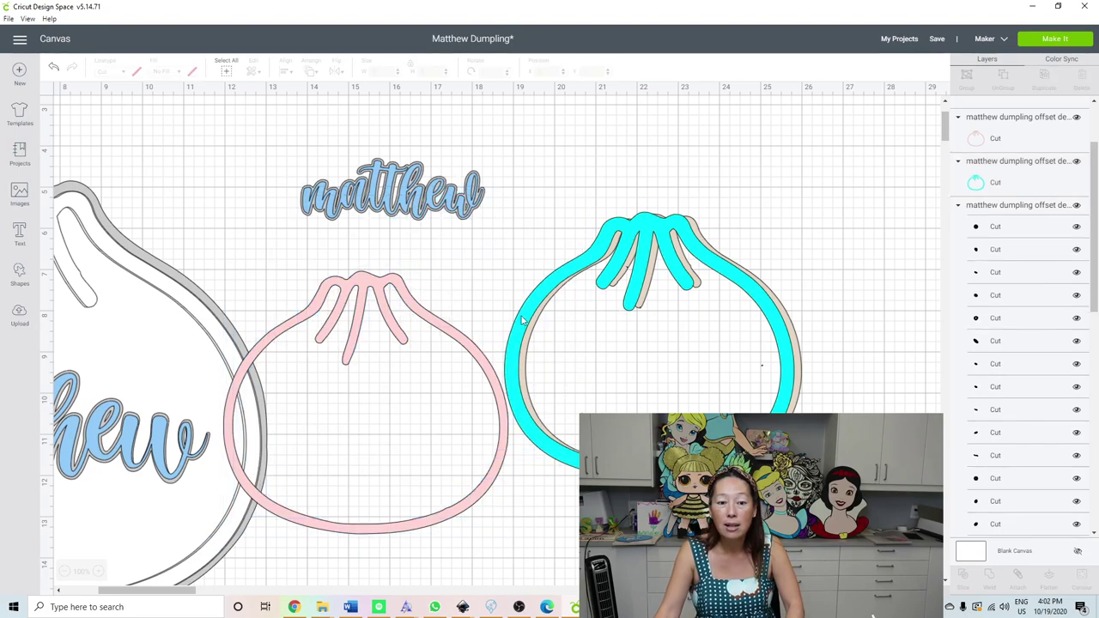
left_click_drag(682, 233, 372, 301)
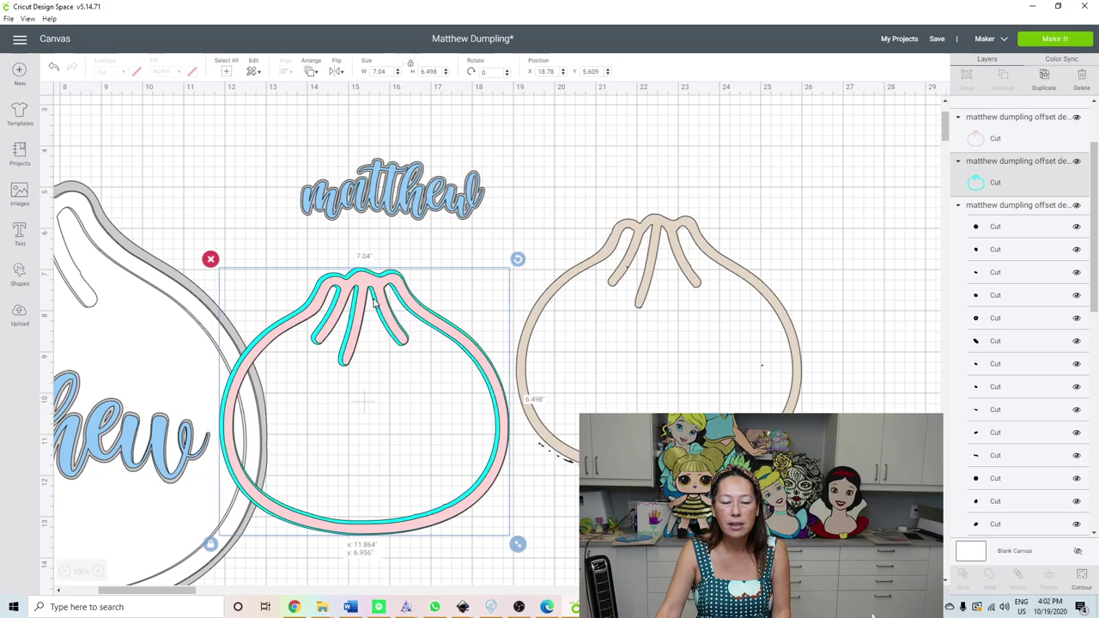
left_click_drag(372, 300, 376, 301)
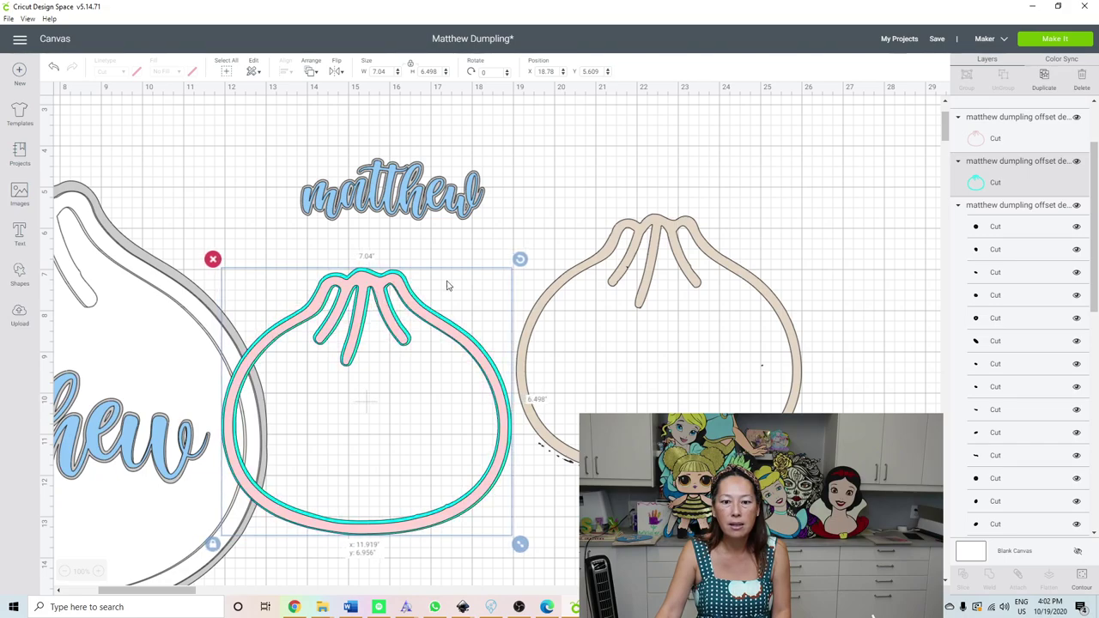
- Move and delete the beige dumpling, then select both offset outlines
left_click(689, 223)
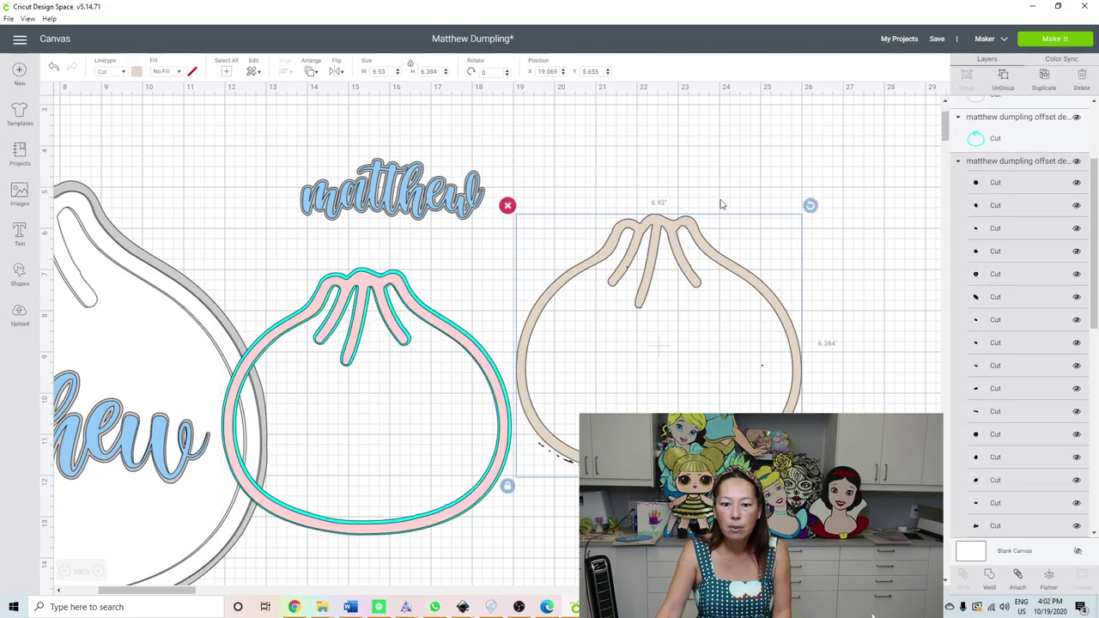
left_click_drag(719, 206, 779, 141)
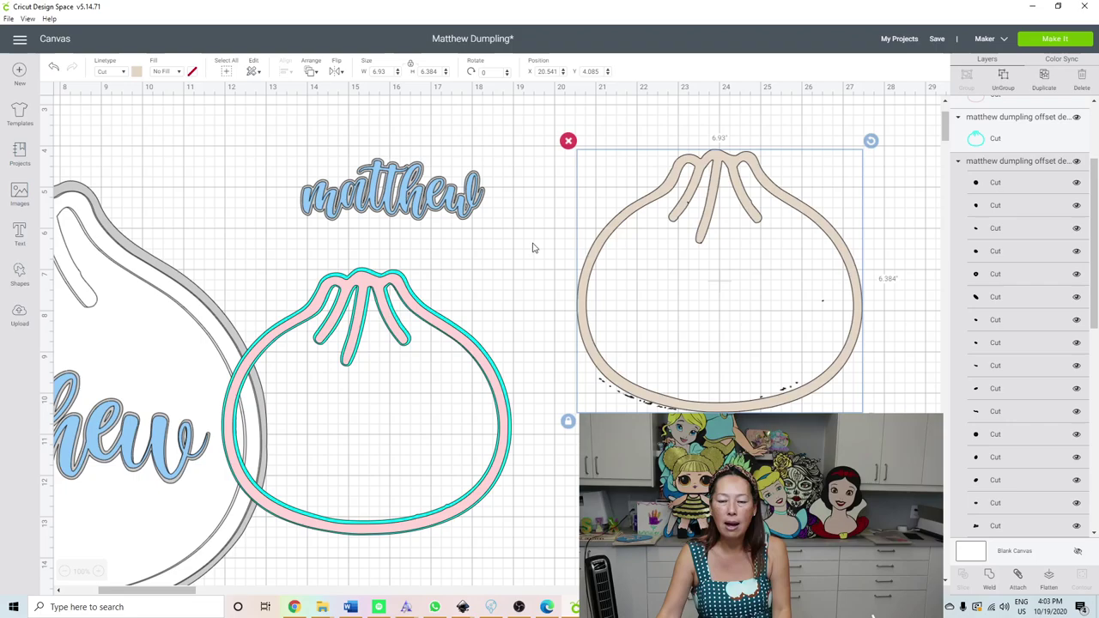
left_click(568, 142)
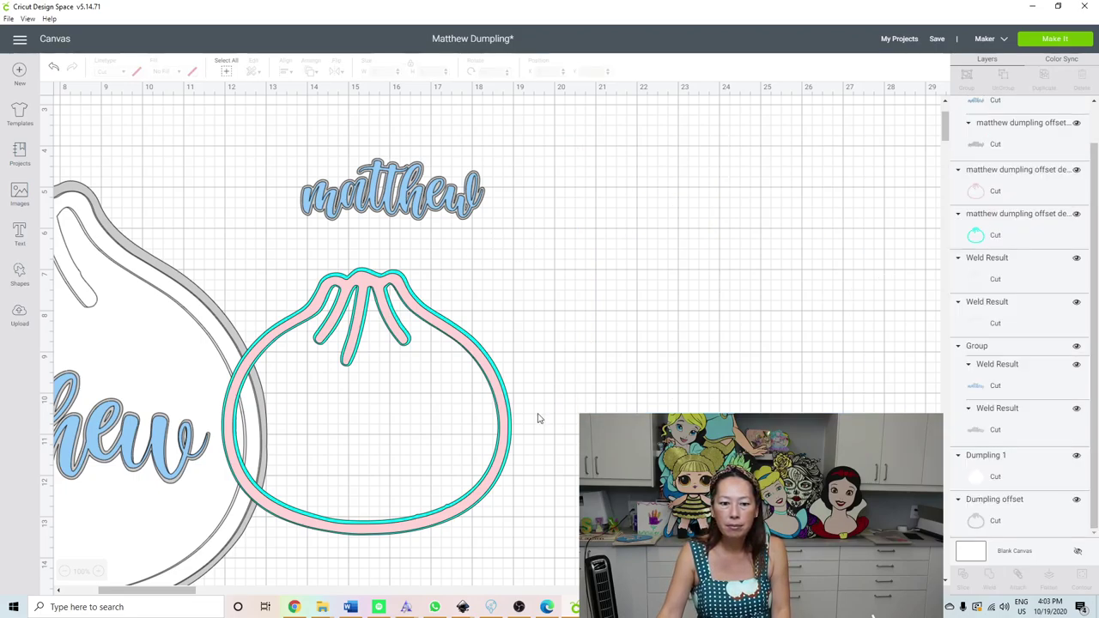
left_click_drag(599, 397, 448, 423)
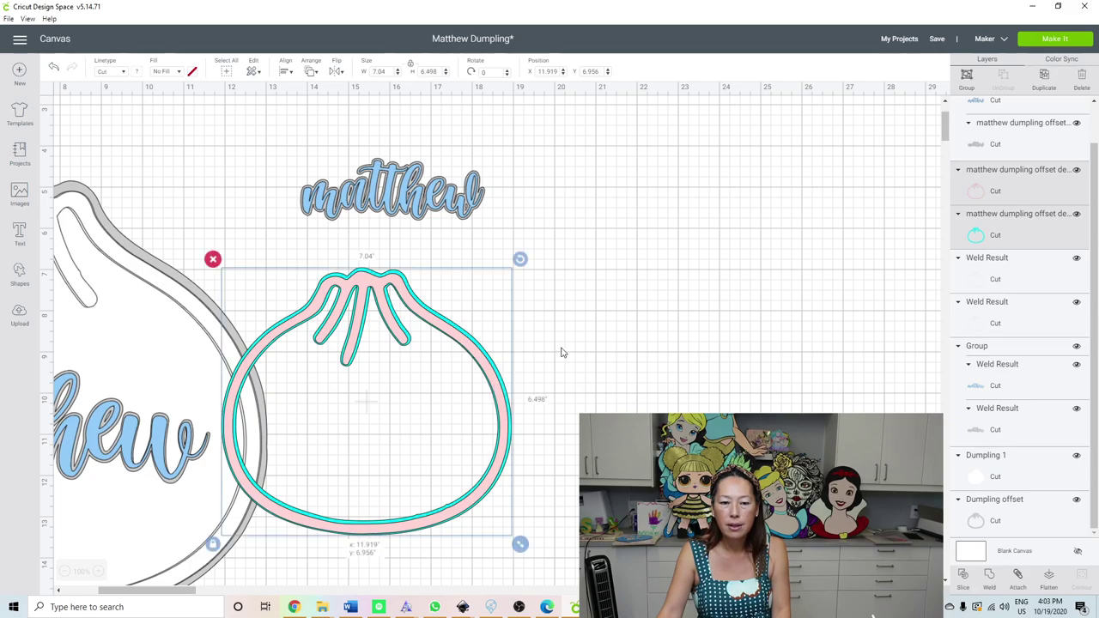
- Move the offset dumpling right and set its teal and pink outlines to grey
left_click_drag(502, 385, 786, 314)
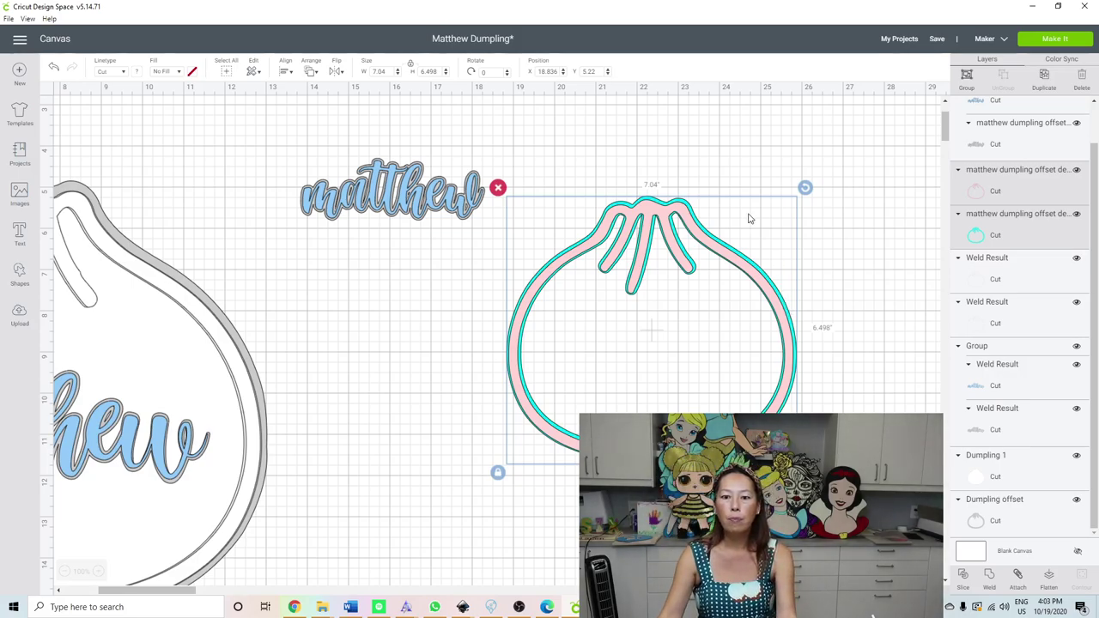
left_click(950, 227)
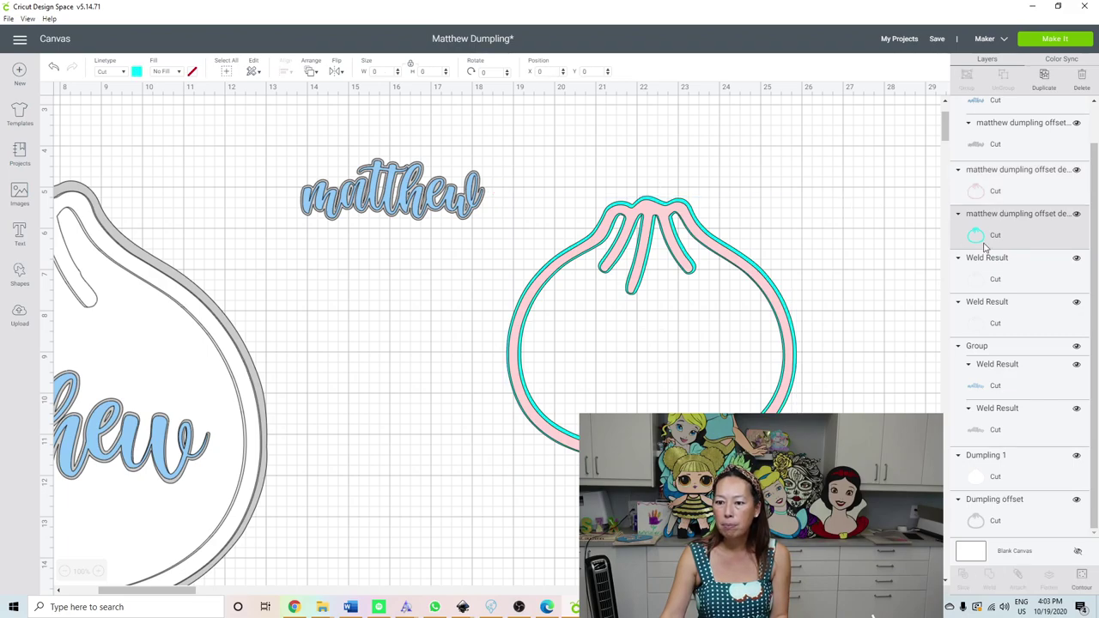
left_click(137, 73)
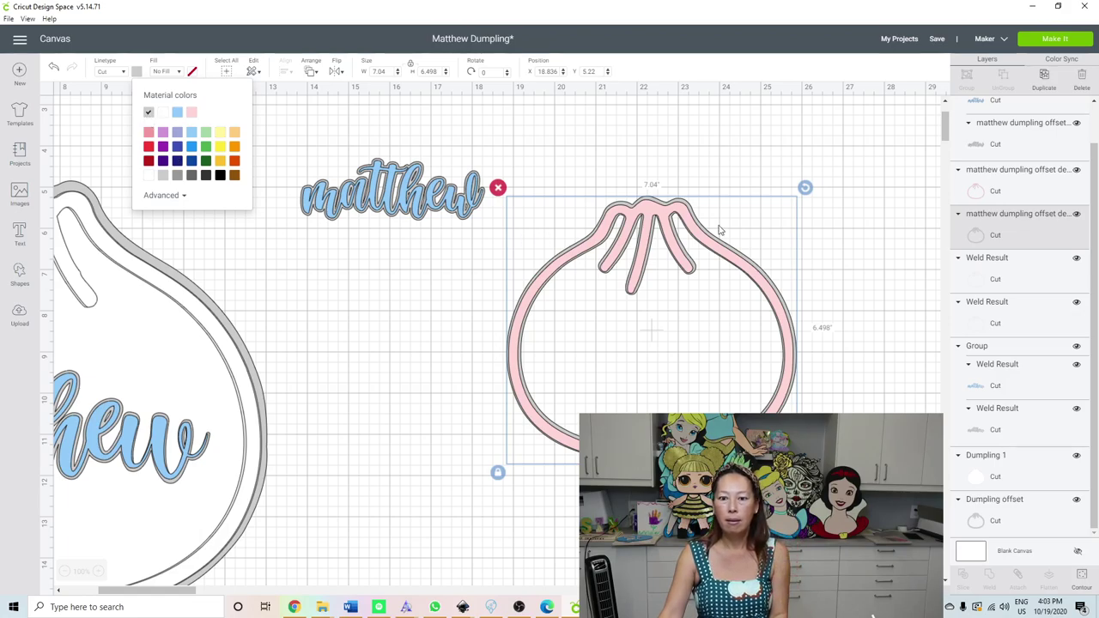
left_click(788, 150)
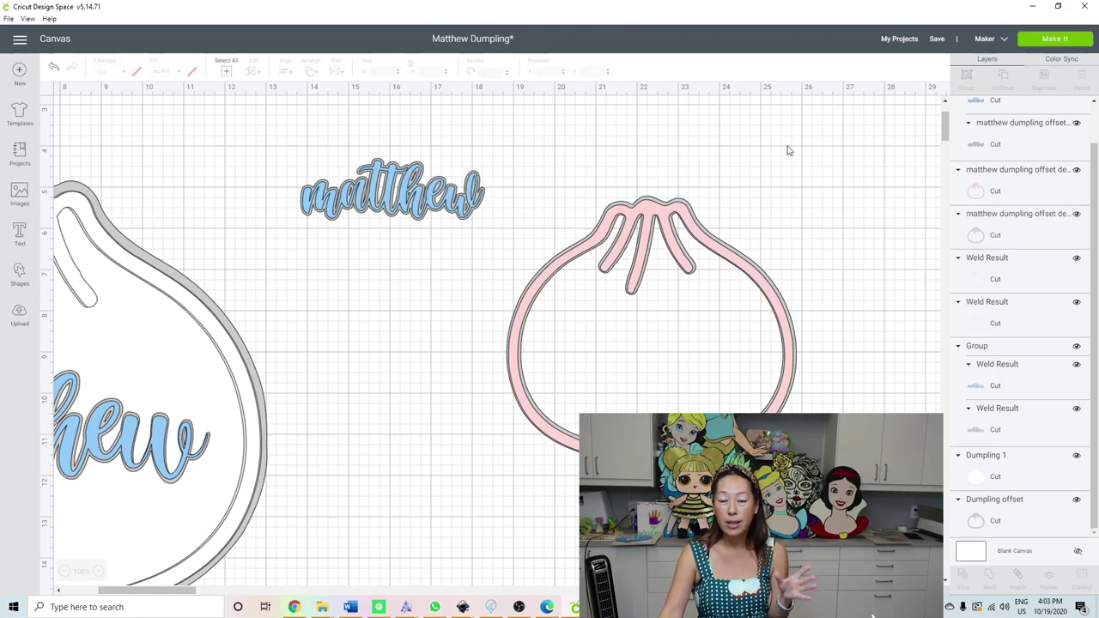
left_click(685, 219)
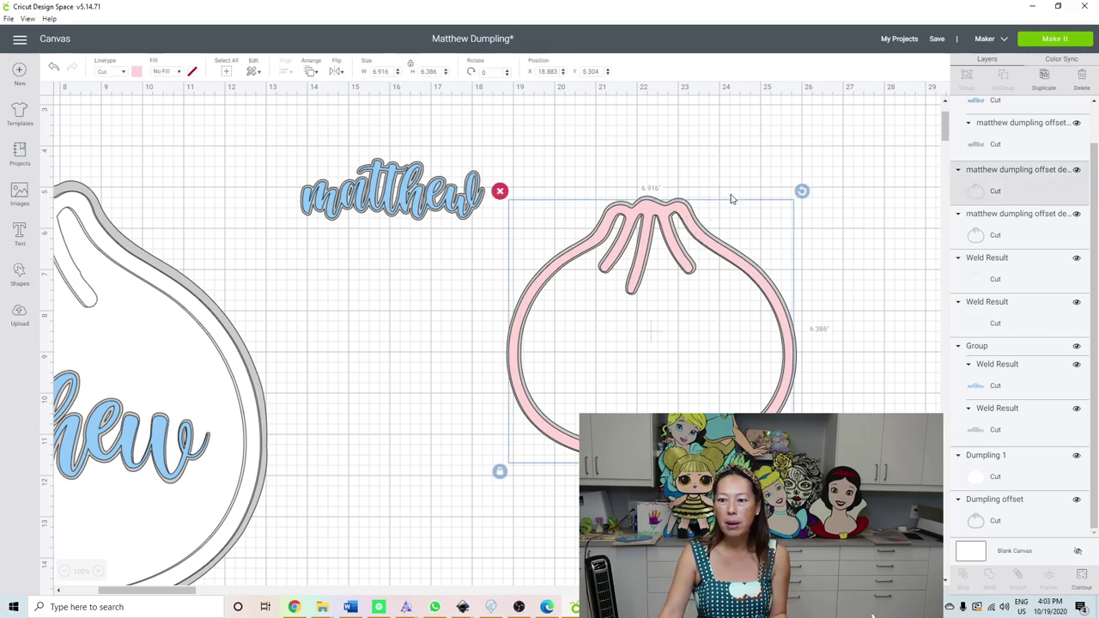
left_click(135, 72)
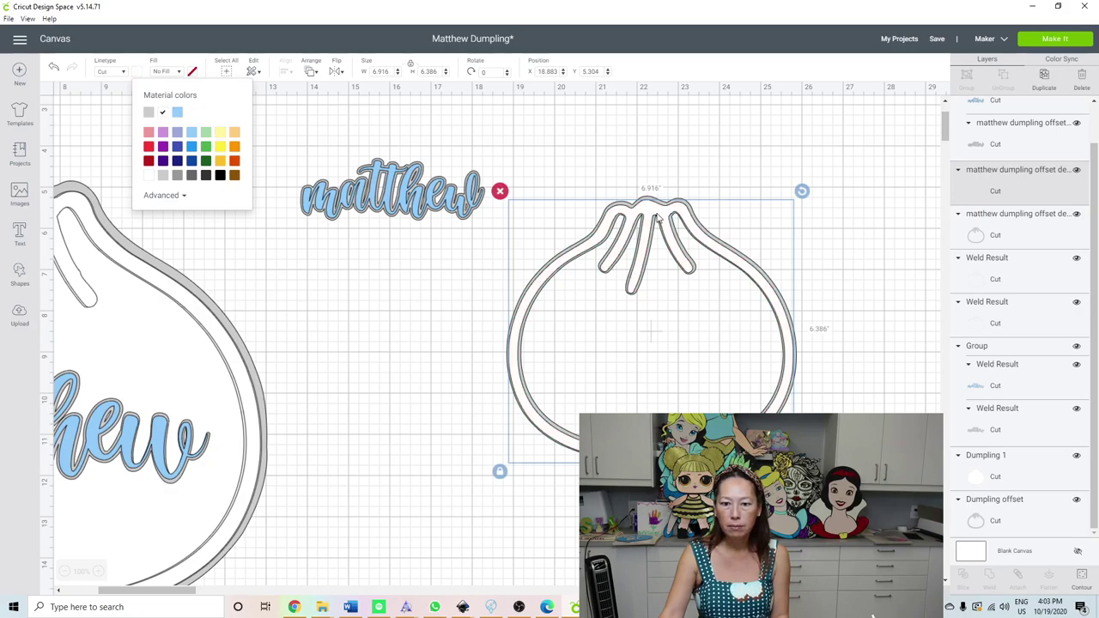
- Duplicate the dumpling outline and hide all of the copy's inner contours
left_click(1047, 80)
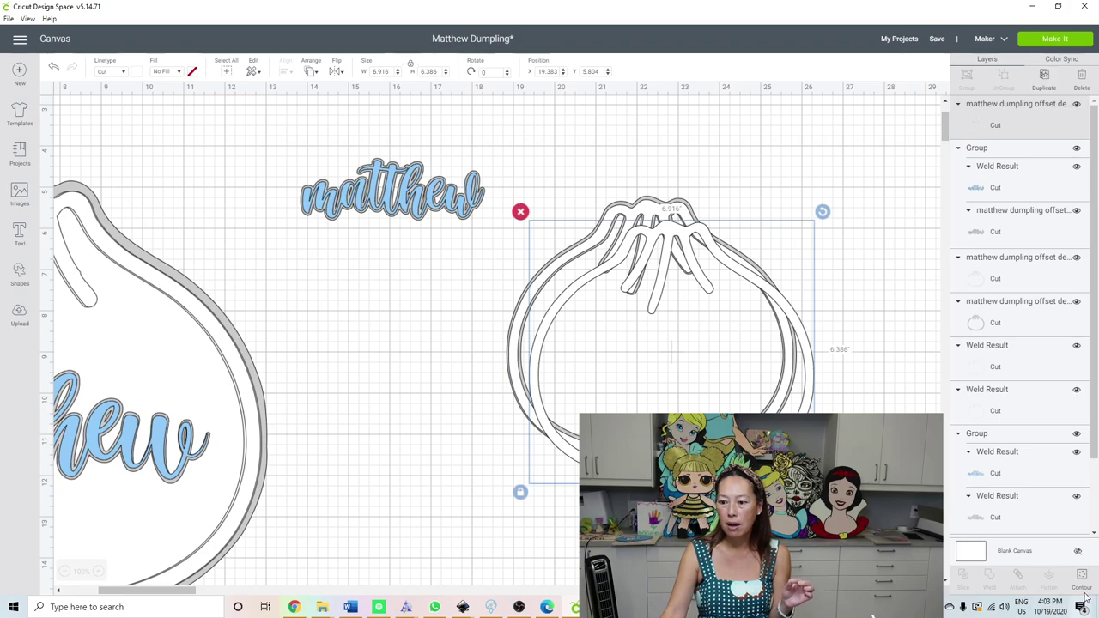
left_click(1082, 586)
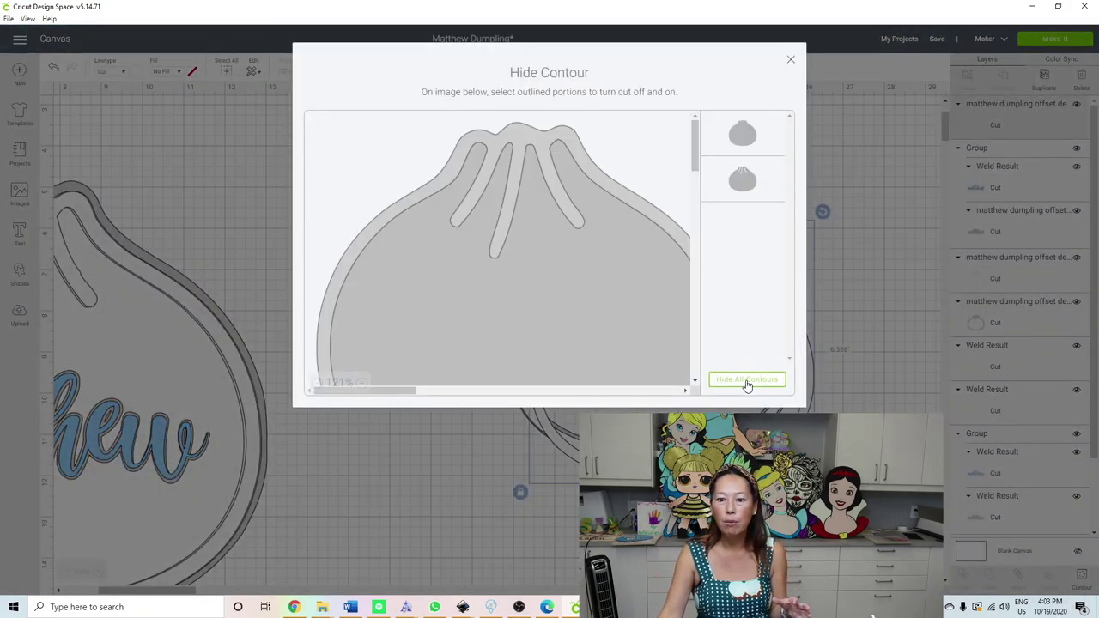
left_click(747, 382)
left_click(790, 63)
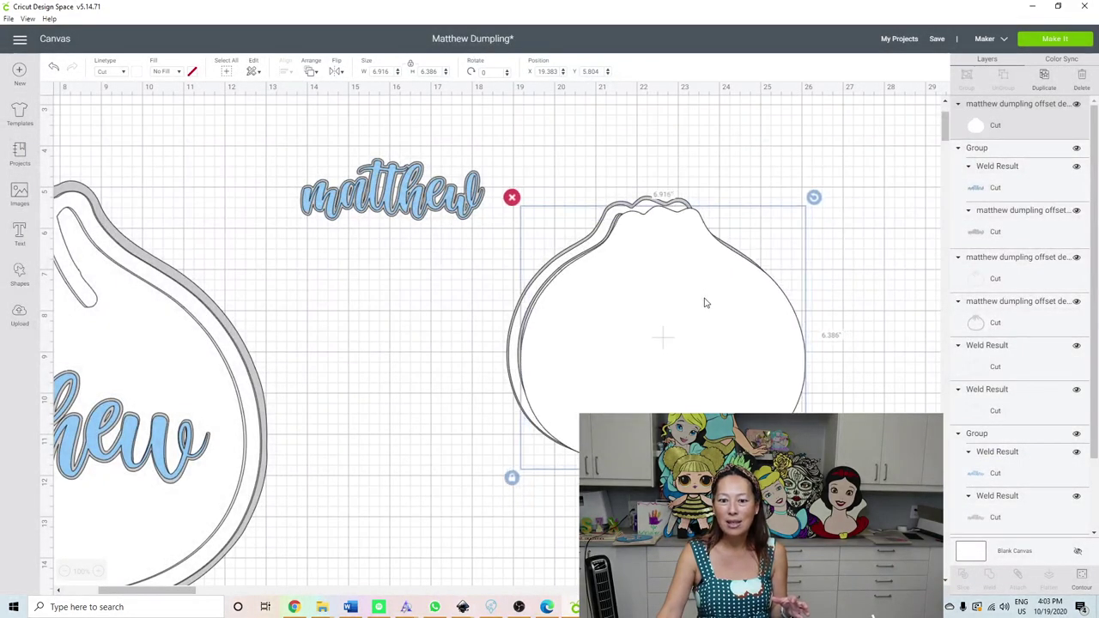
- Line the solid copy up with the outline and send it behind the grey outlines
left_click_drag(704, 301, 759, 295)
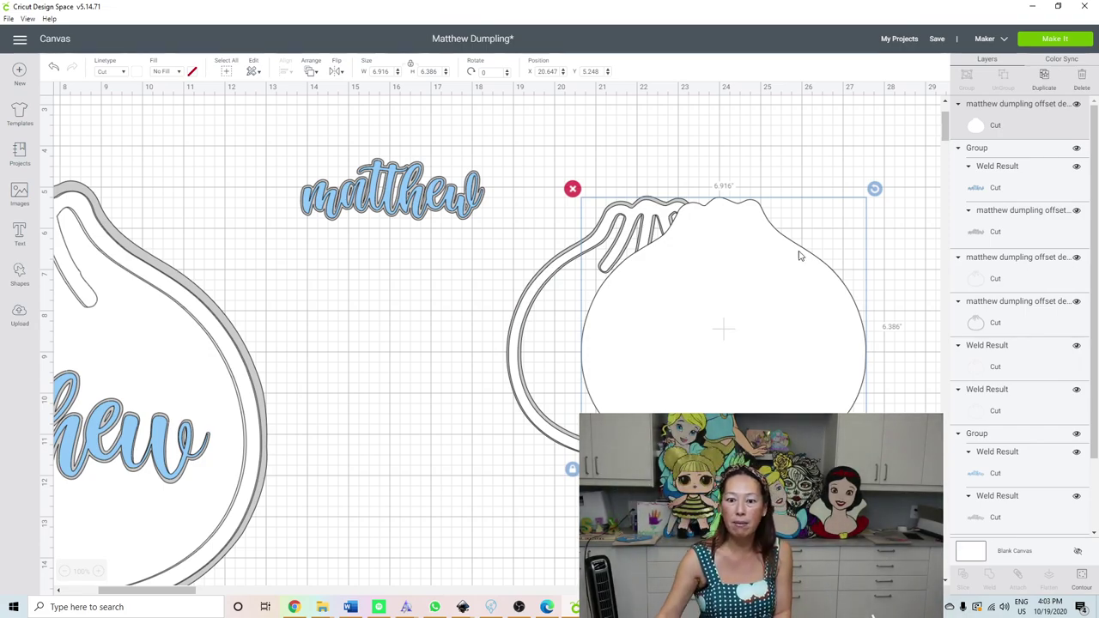
mouse_move(757, 275)
left_mouse_down()
mouse_move(711, 286)
mouse_move(687, 276)
left_mouse_up()
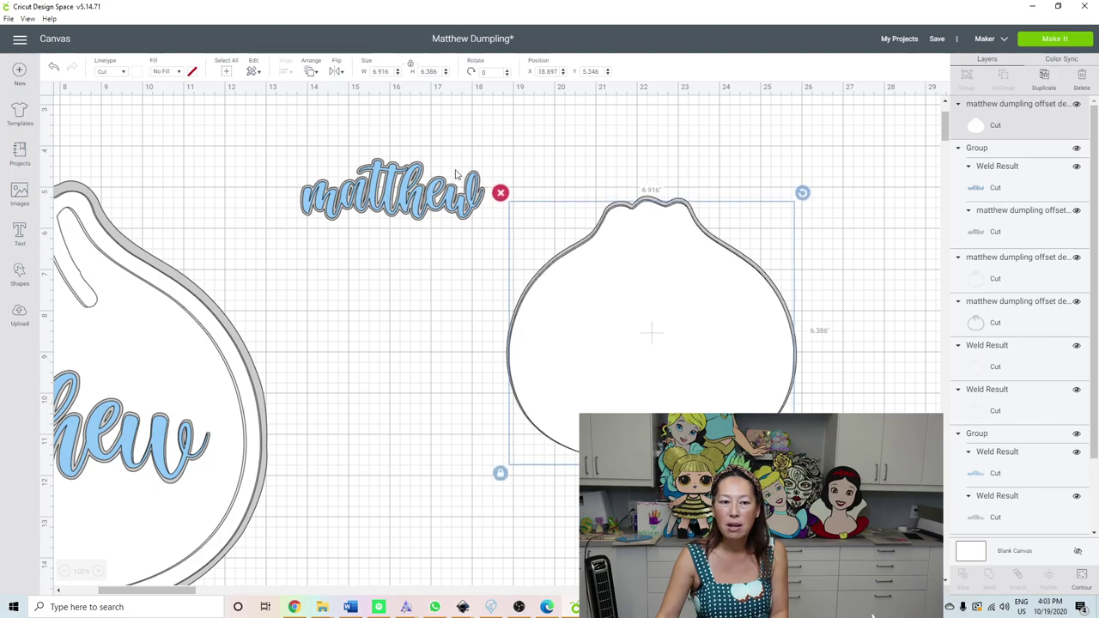
left_click(309, 72)
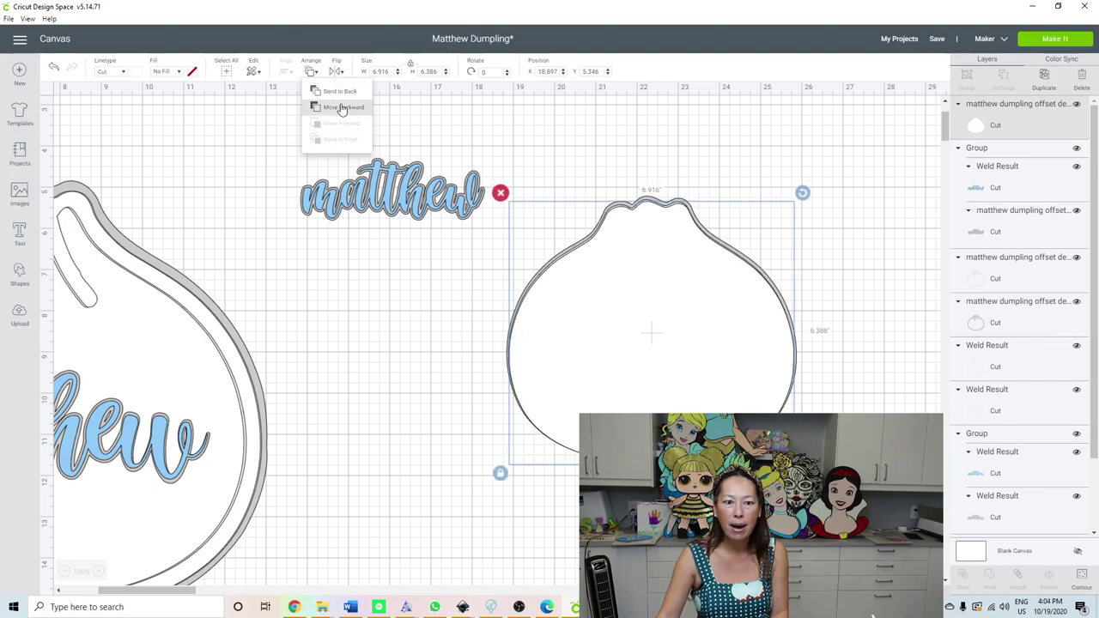
left_click(343, 90)
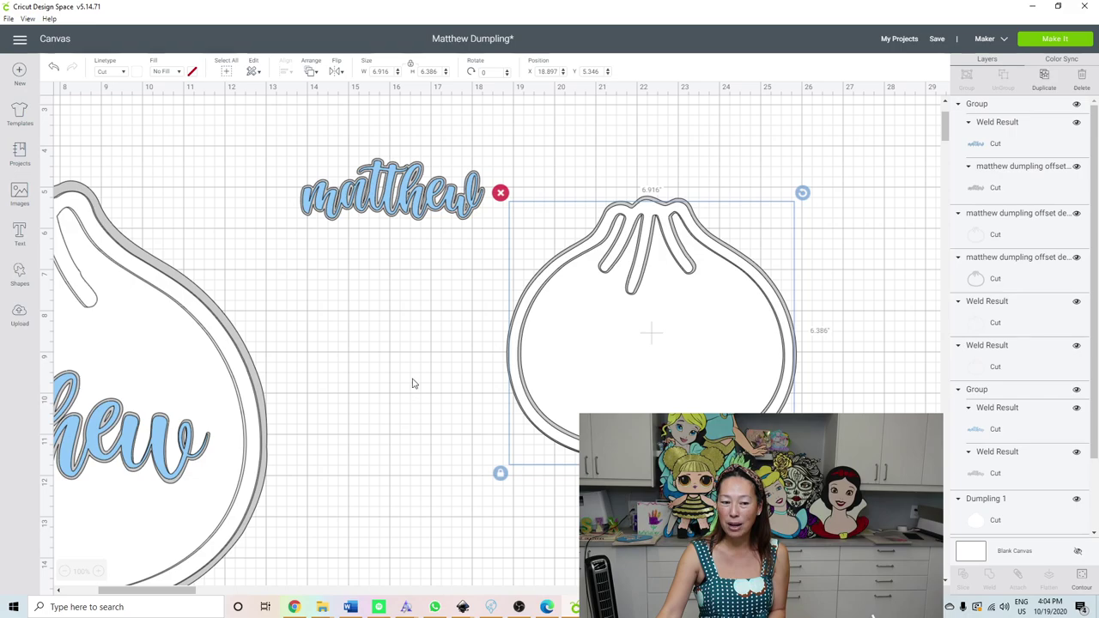
left_click(456, 215)
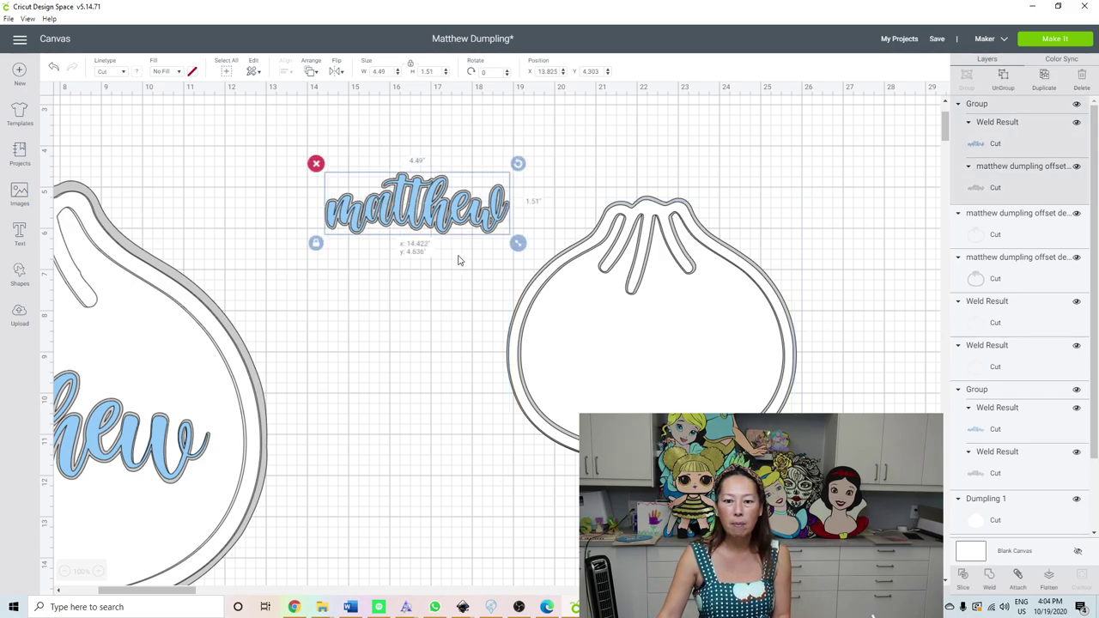
- Put the matthew name inside the dumpling, delete the large old design, and shift the tag left
mouse_move(455, 214)
left_mouse_down()
mouse_move(590, 333)
mouse_move(749, 384)
mouse_move(790, 380)
mouse_move(739, 364)
mouse_move(781, 397)
left_mouse_up()
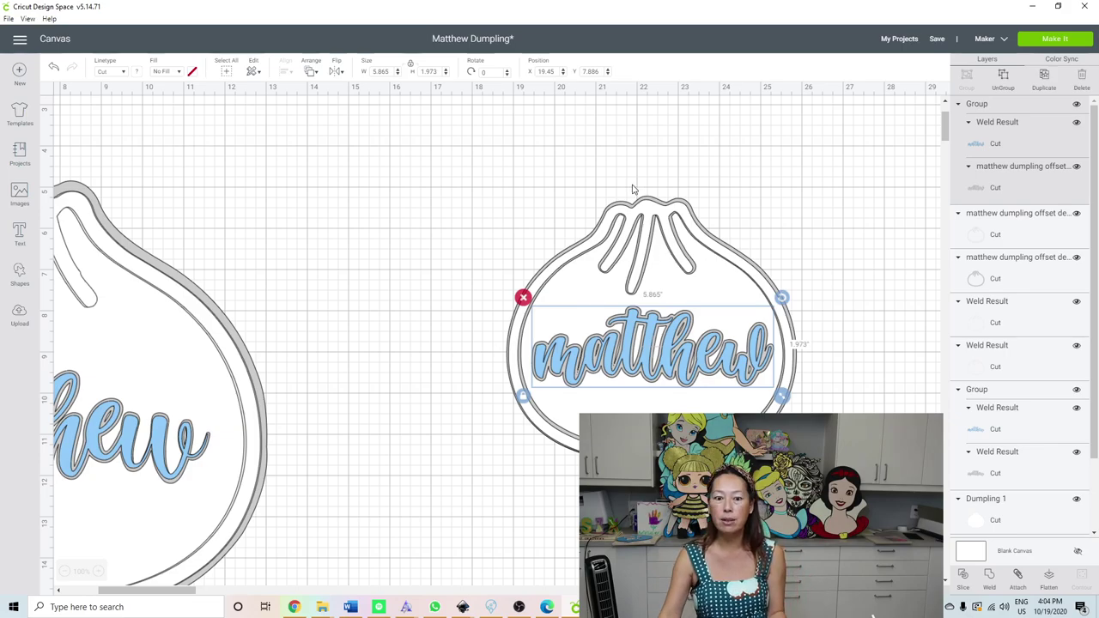
left_click(323, 363)
left_click_drag(85, 137, 142, 479)
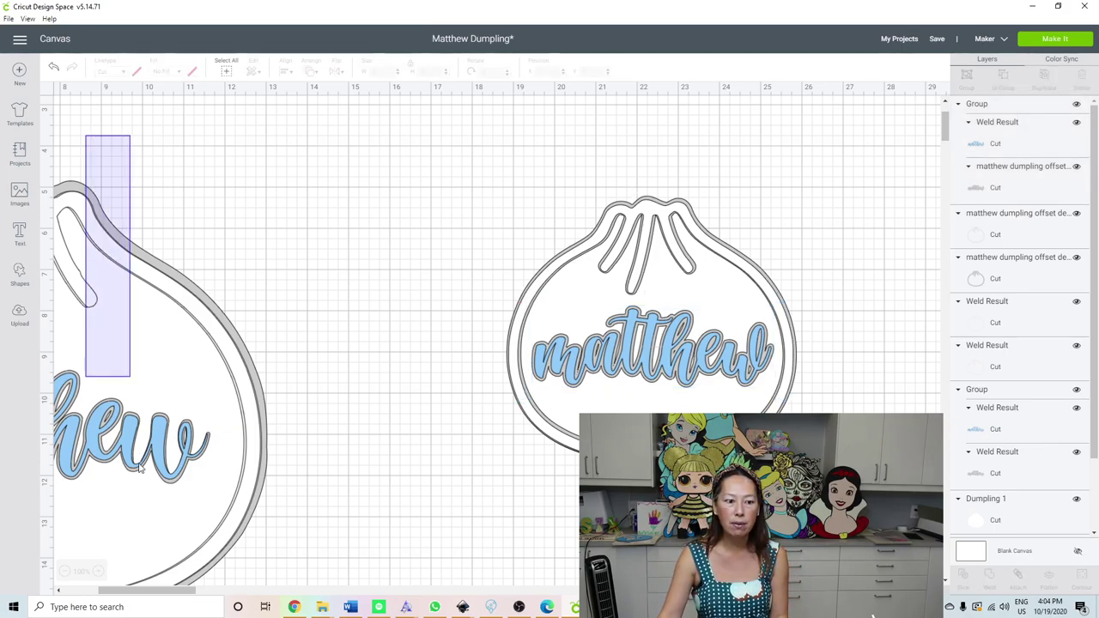
key("Delete")
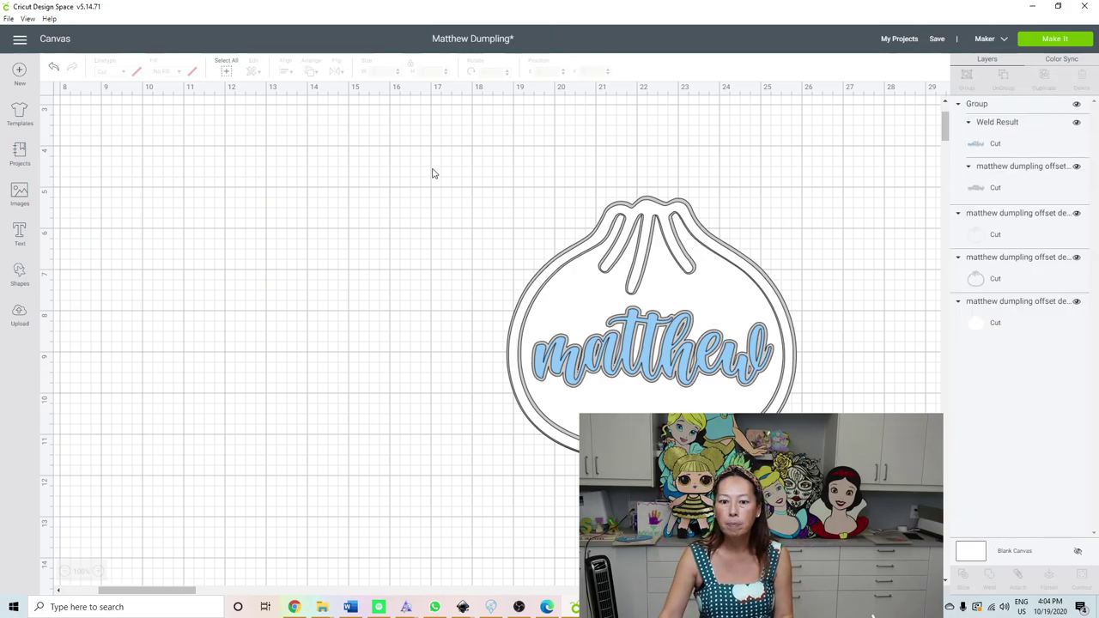
left_click_drag(431, 166, 749, 502)
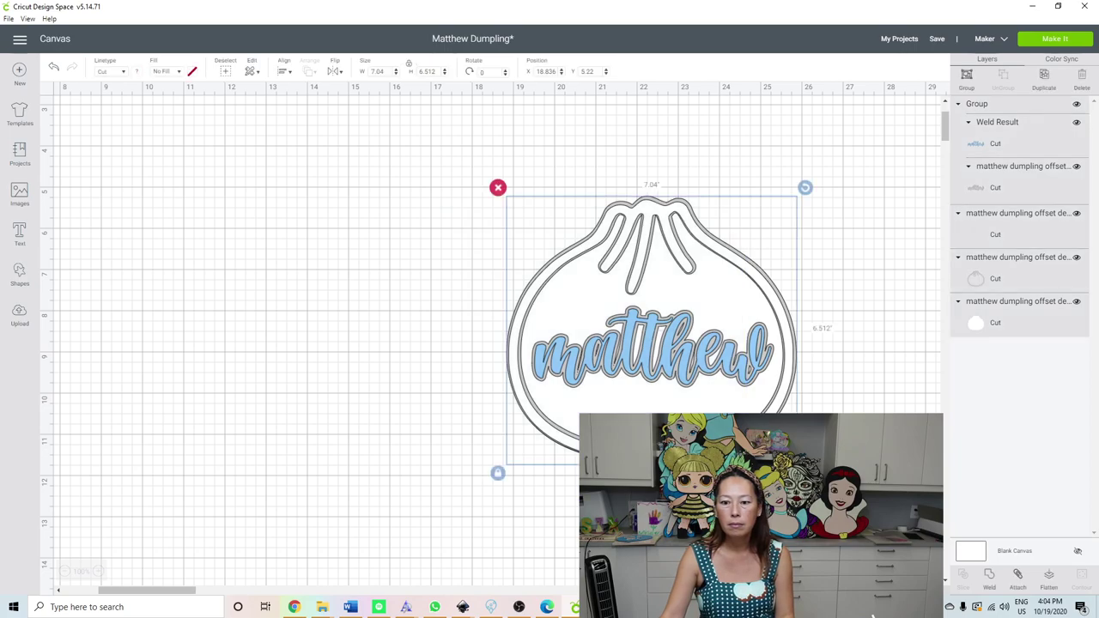
left_click_drag(704, 425, 407, 386)
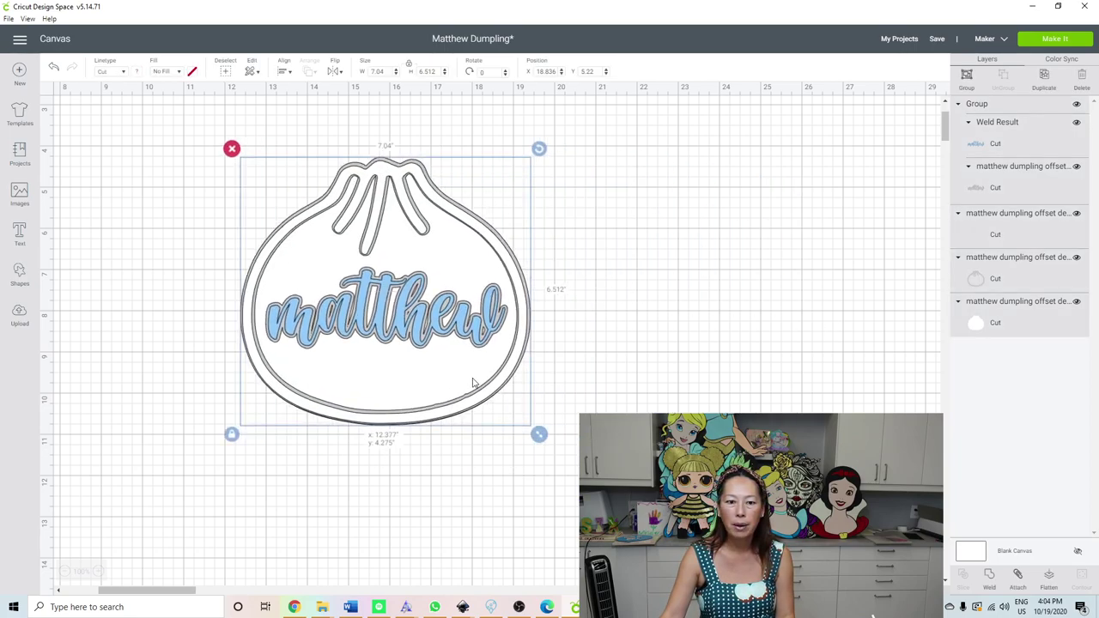
- Duplicate the outer dumpling outline, colour the copy yellow, and lay it over the tag
left_click(660, 330)
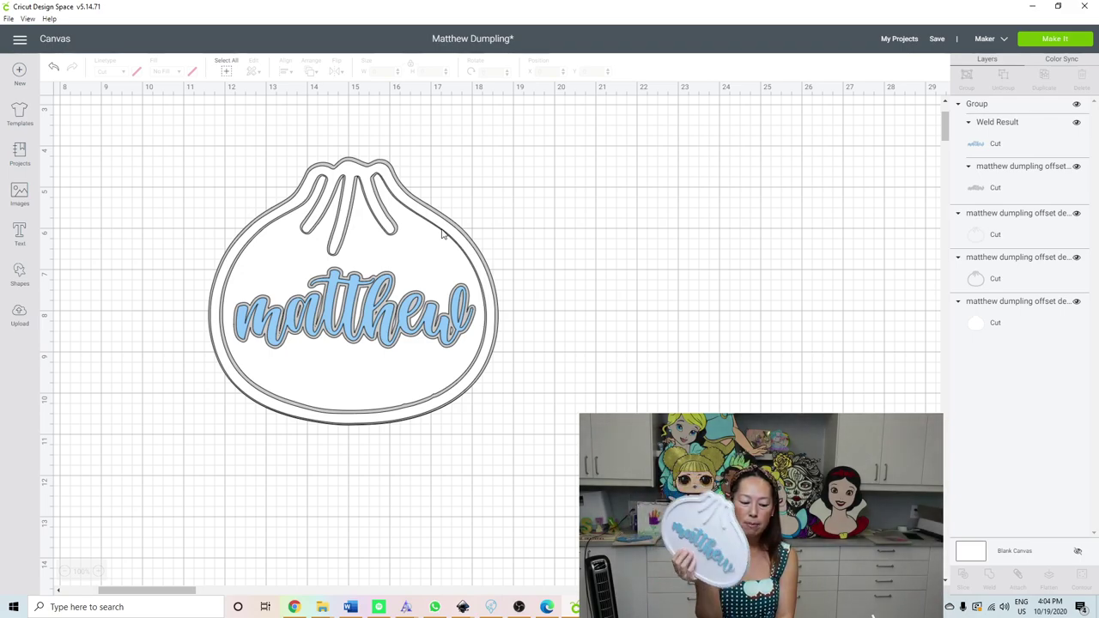
left_click(378, 172)
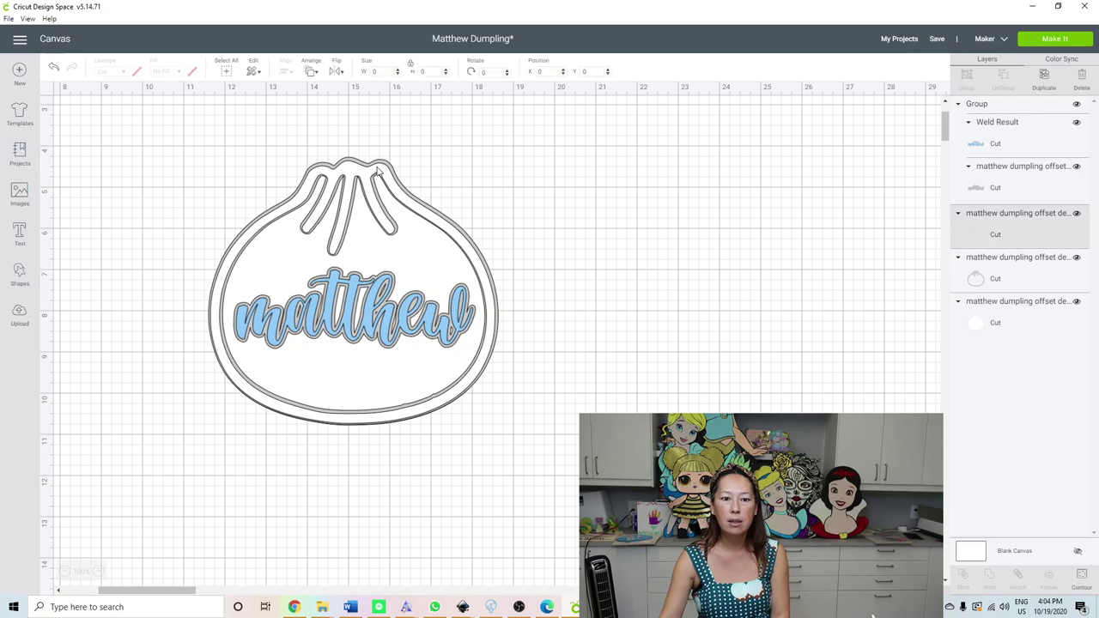
left_click(1045, 84)
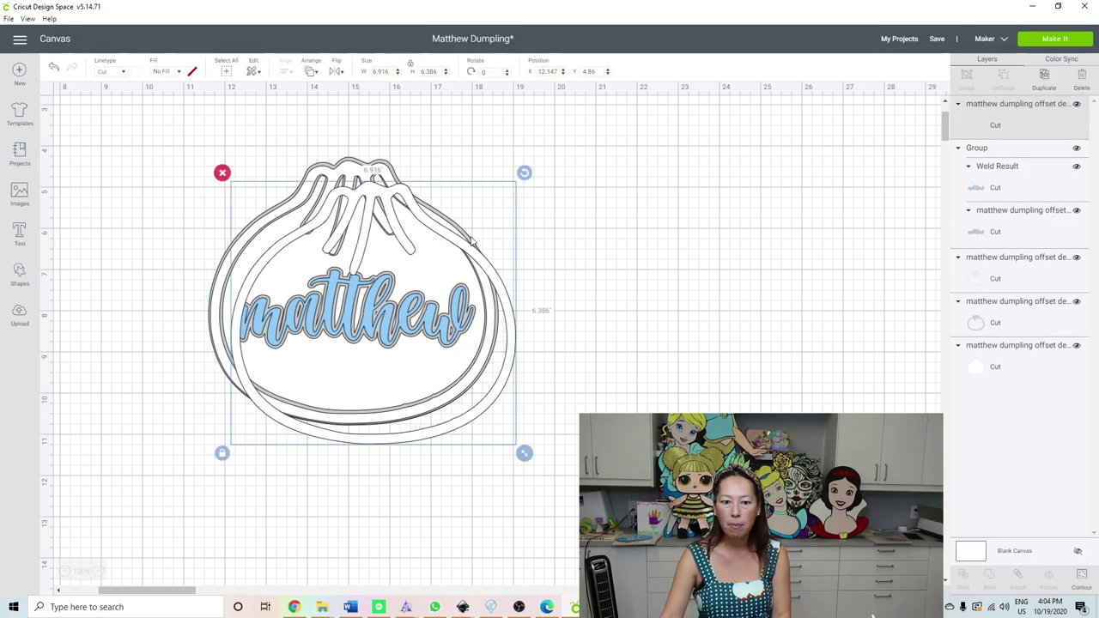
left_click_drag(469, 251, 821, 228)
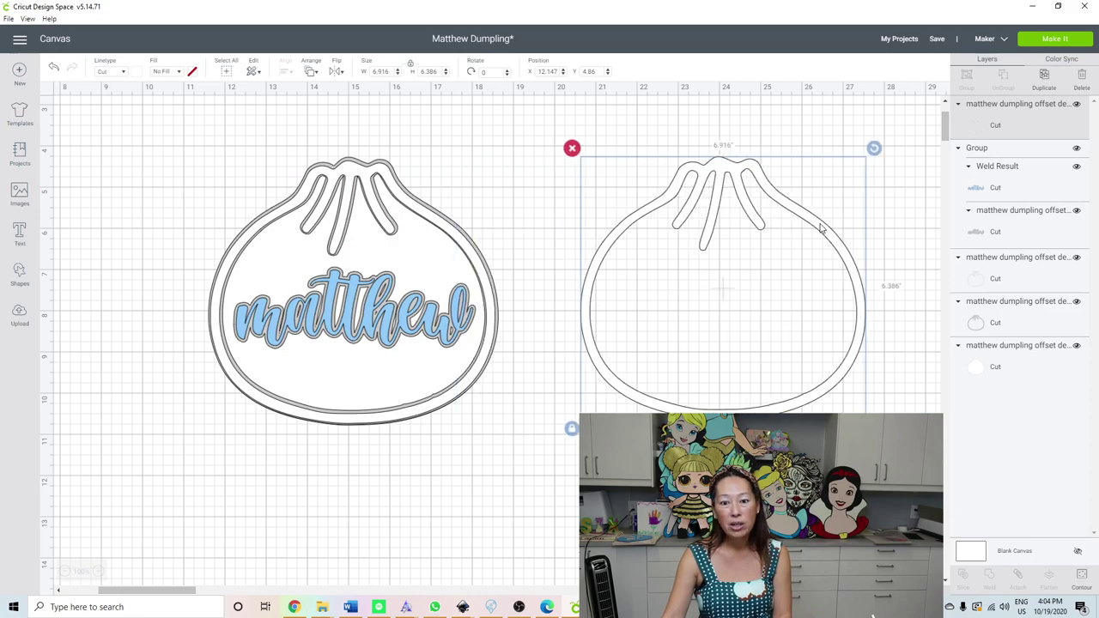
left_click(134, 72)
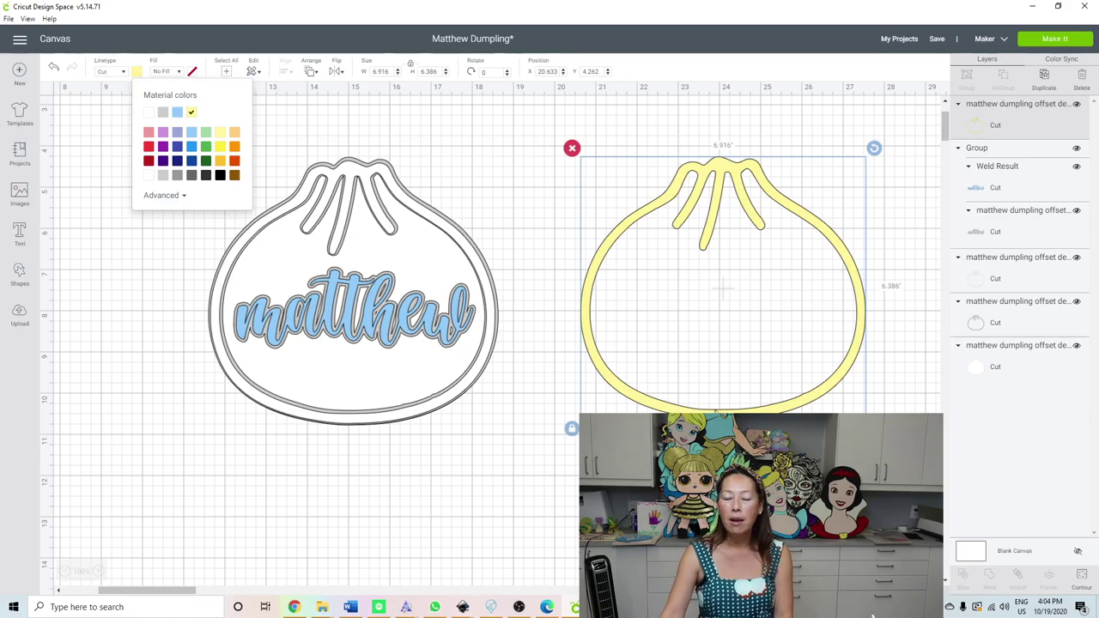
left_click_drag(717, 273, 455, 273)
left_click(697, 342)
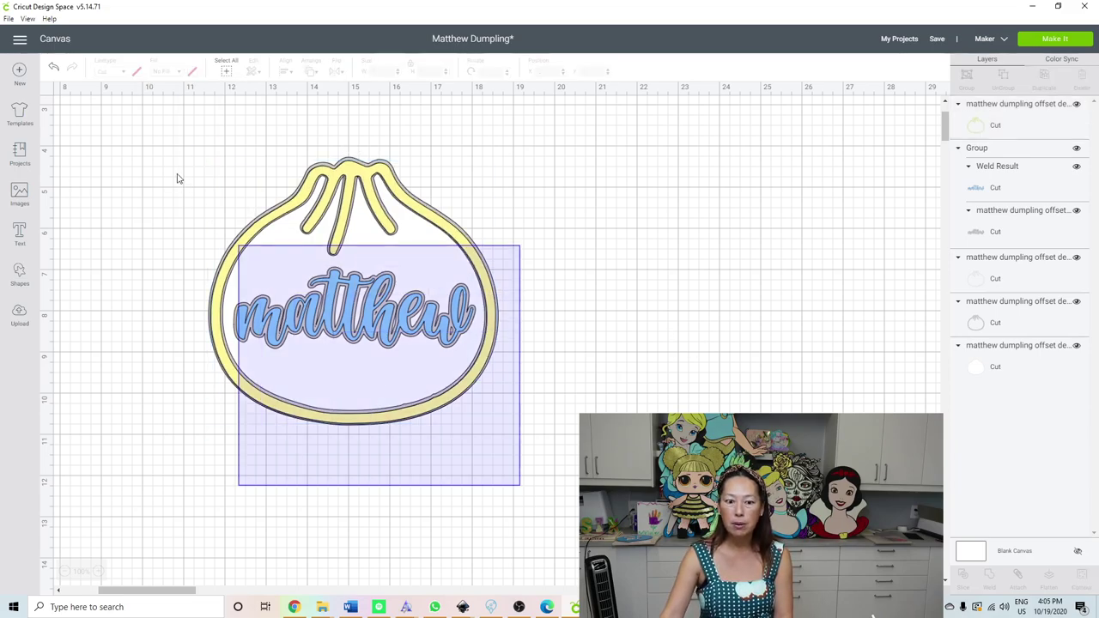
left_click_drag(519, 485, 172, 159)
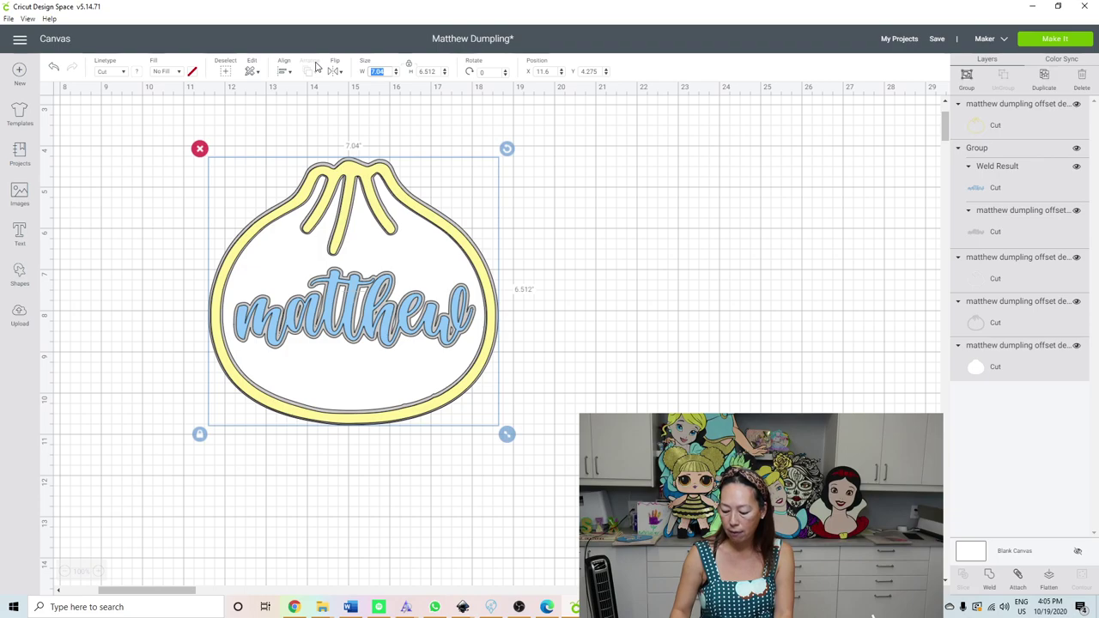
- Resize the tag to 11.5 wide, then move the yellow outline off to the right
key("Tab")
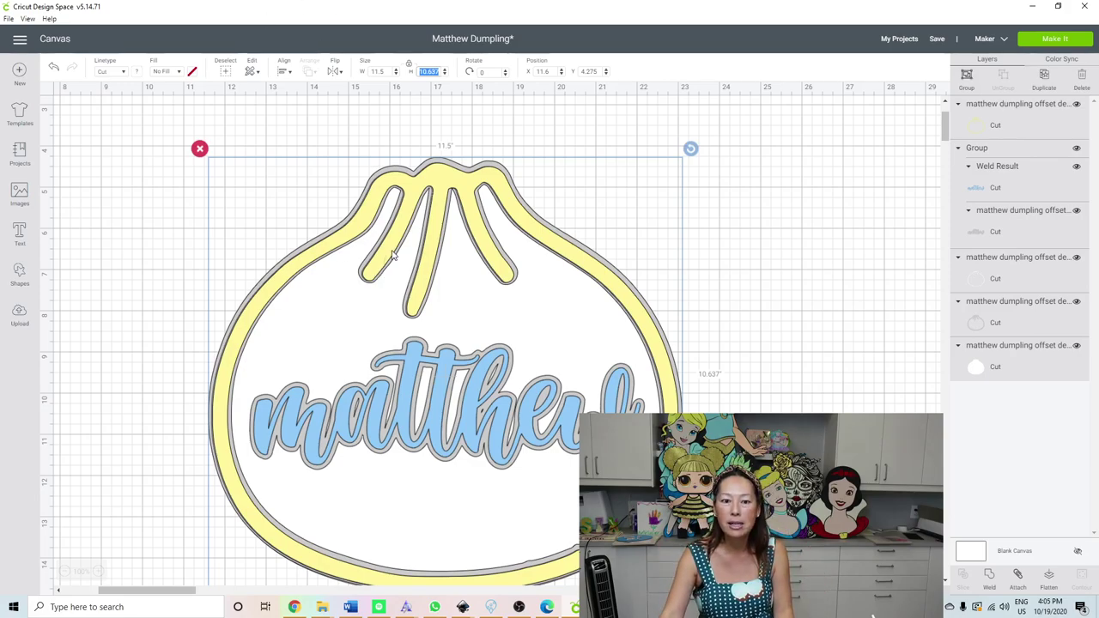
scroll(393, 255, "down", 2)
scroll(392, 249, "up", 2)
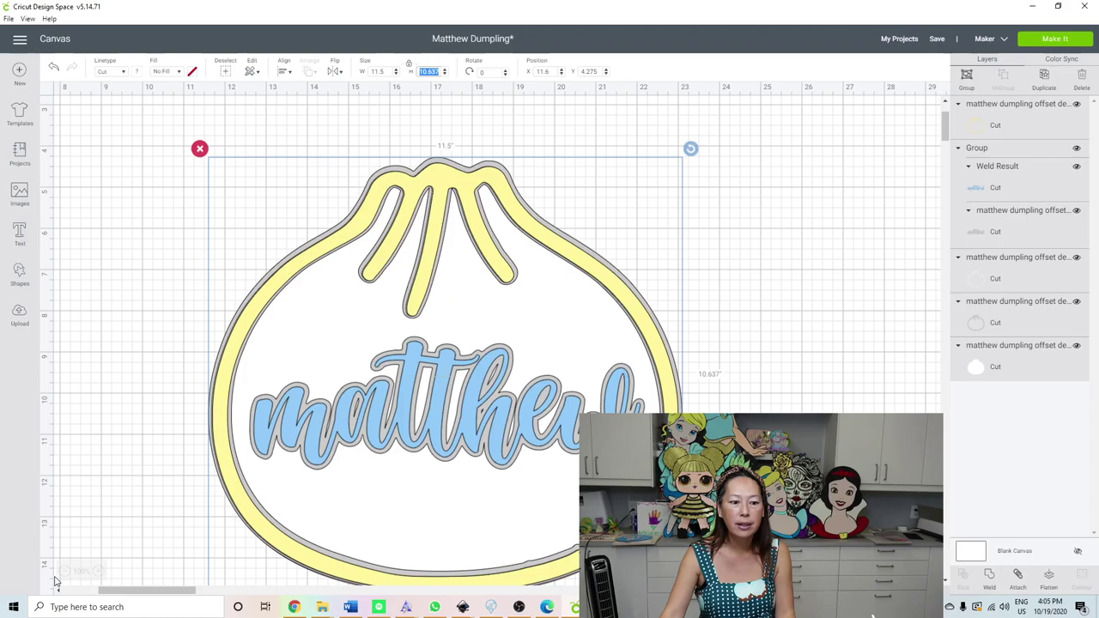
left_click(61, 571)
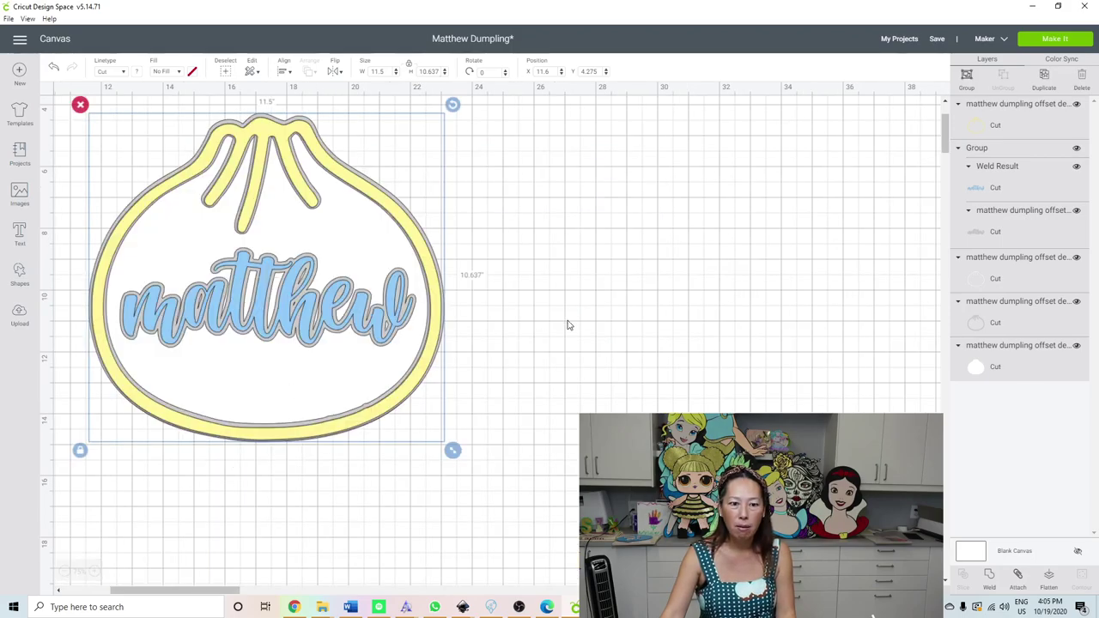
left_click(622, 319)
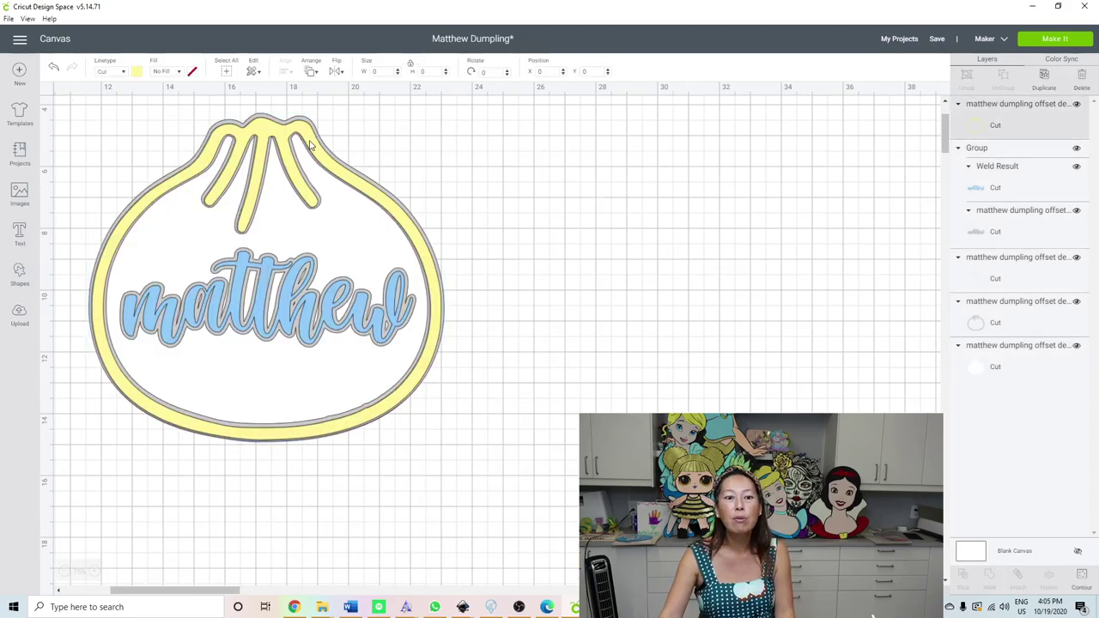
mouse_move(396, 135)
left_mouse_down()
mouse_move(670, 180)
mouse_move(740, 177)
left_mouse_up()
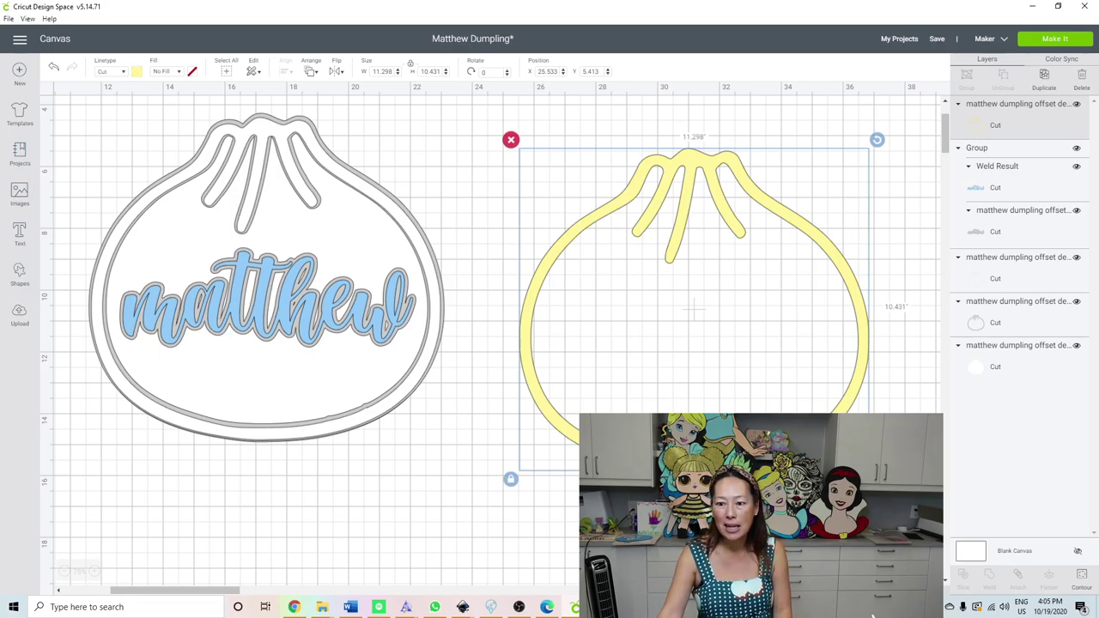
- Add a square and size it to cover the yellow outline's left half
left_click(19, 279)
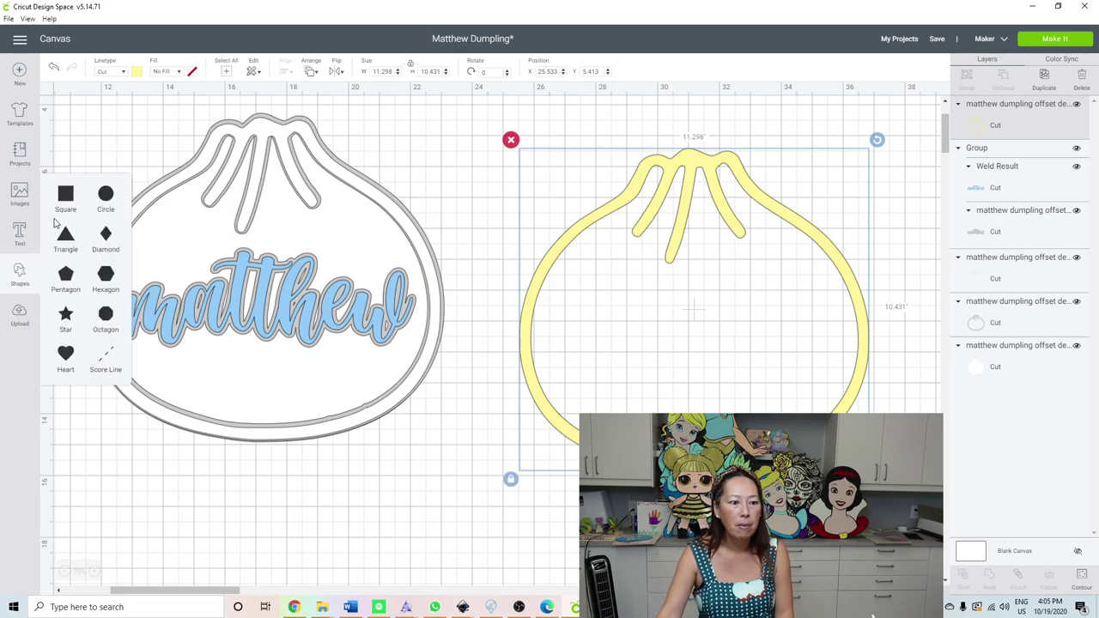
left_click(65, 196)
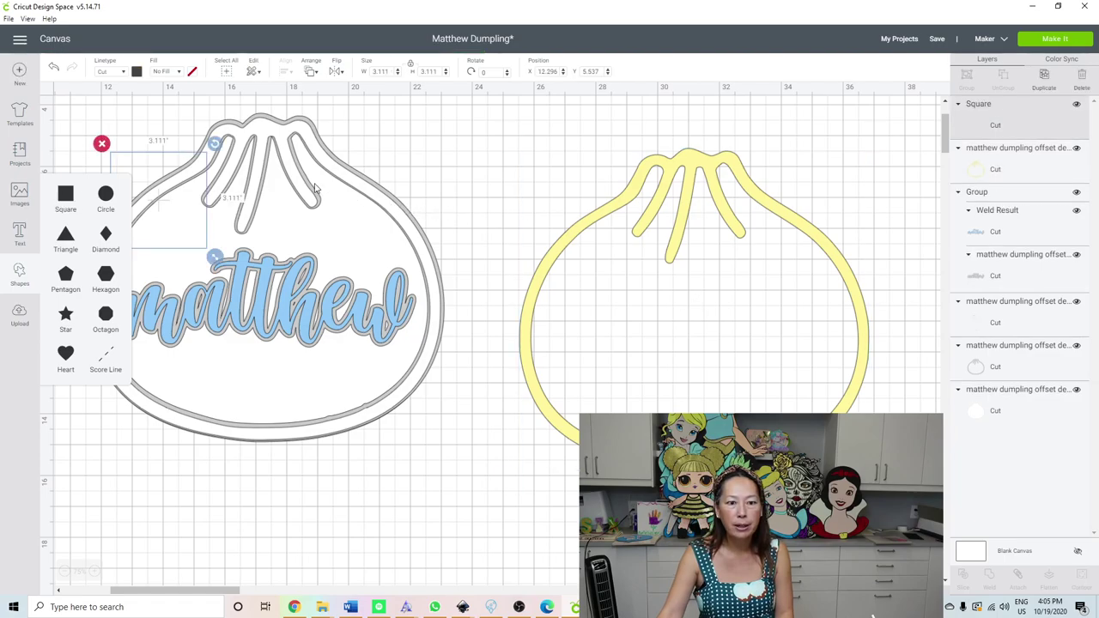
left_click_drag(280, 187, 516, 262)
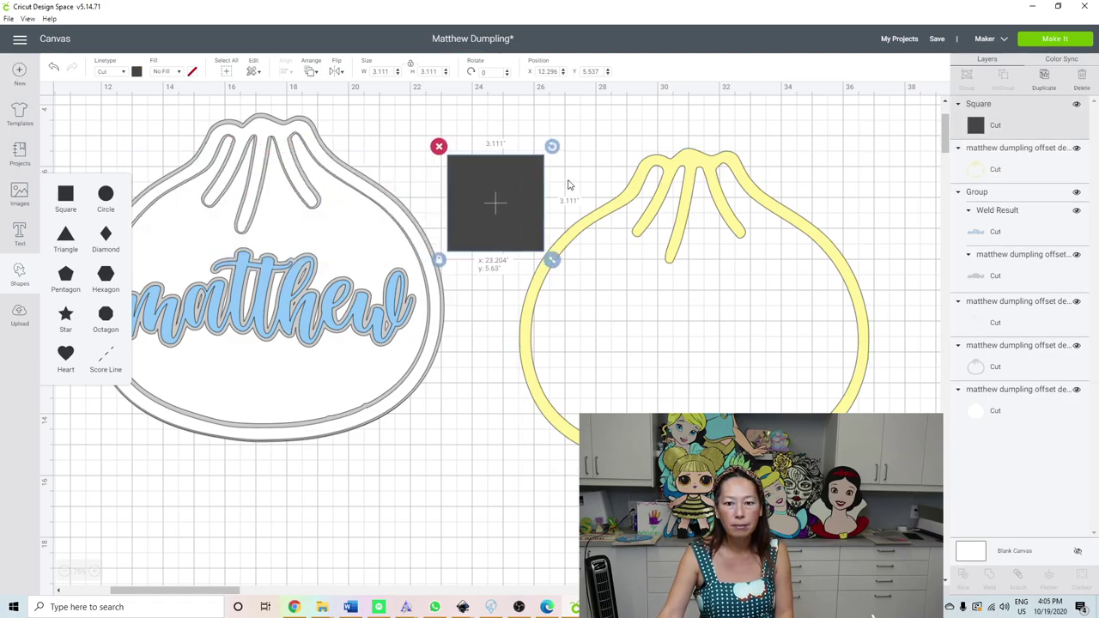
left_click_drag(598, 254, 778, 515)
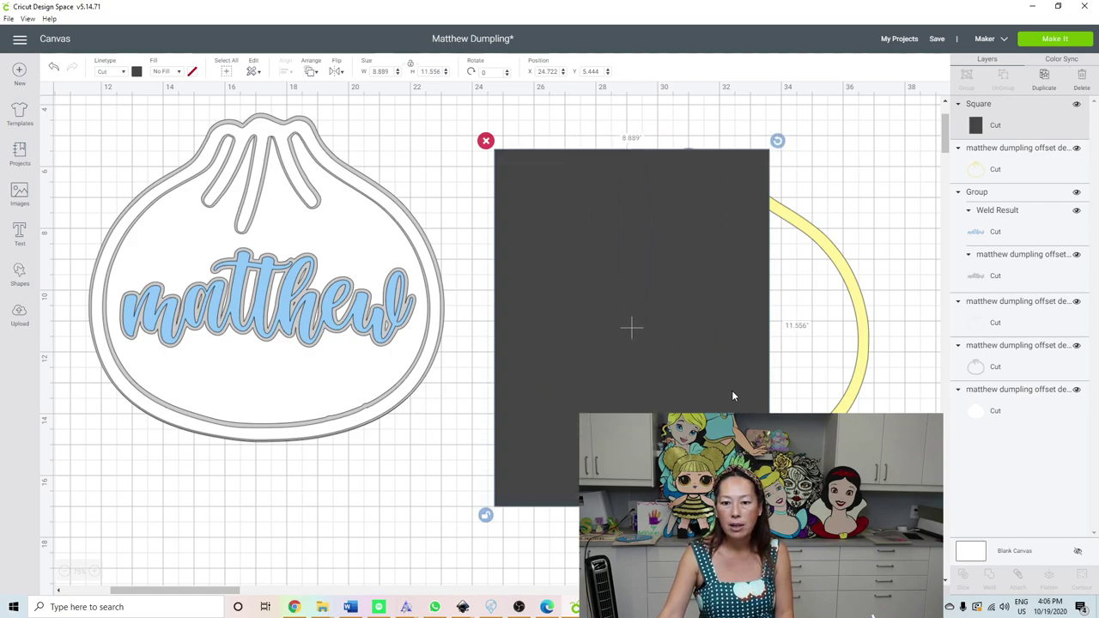
mouse_move(732, 389)
left_mouse_down()
mouse_move(680, 384)
mouse_move(662, 395)
mouse_move(691, 383)
left_mouse_up()
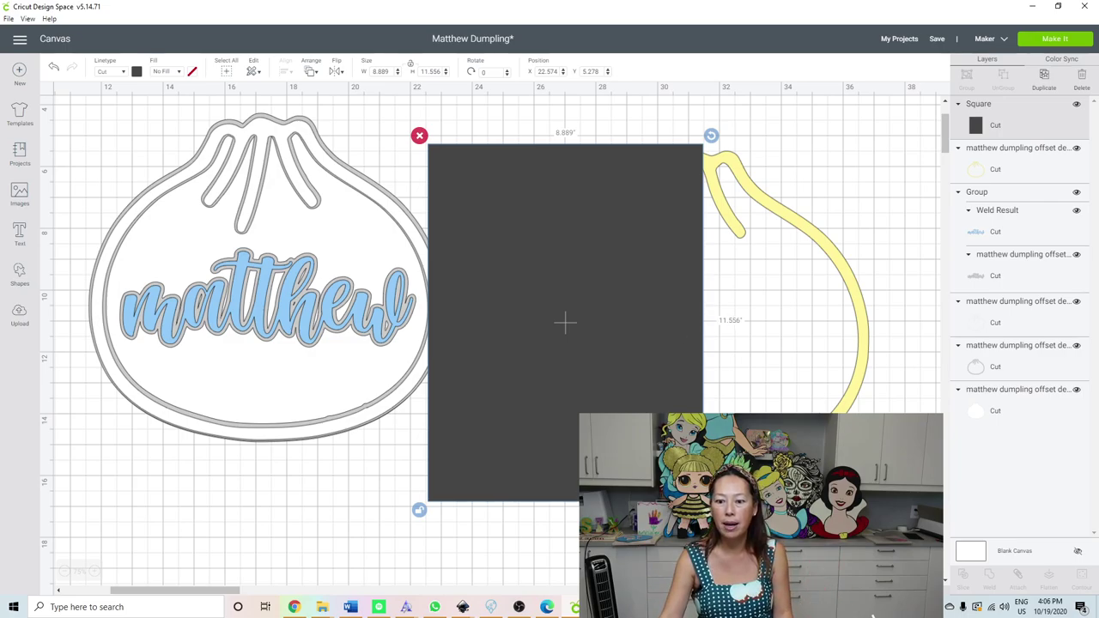
- Slice the outline with the square, delete the leftover pieces, and pull the halves apart
left_click(712, 515)
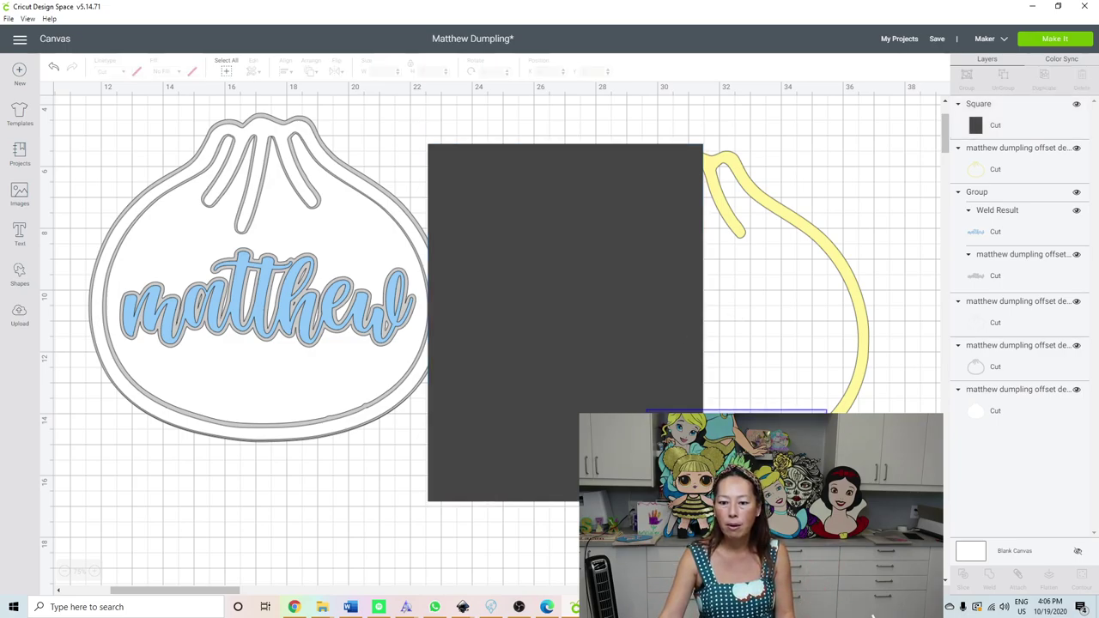
left_click_drag(643, 407, 648, 323)
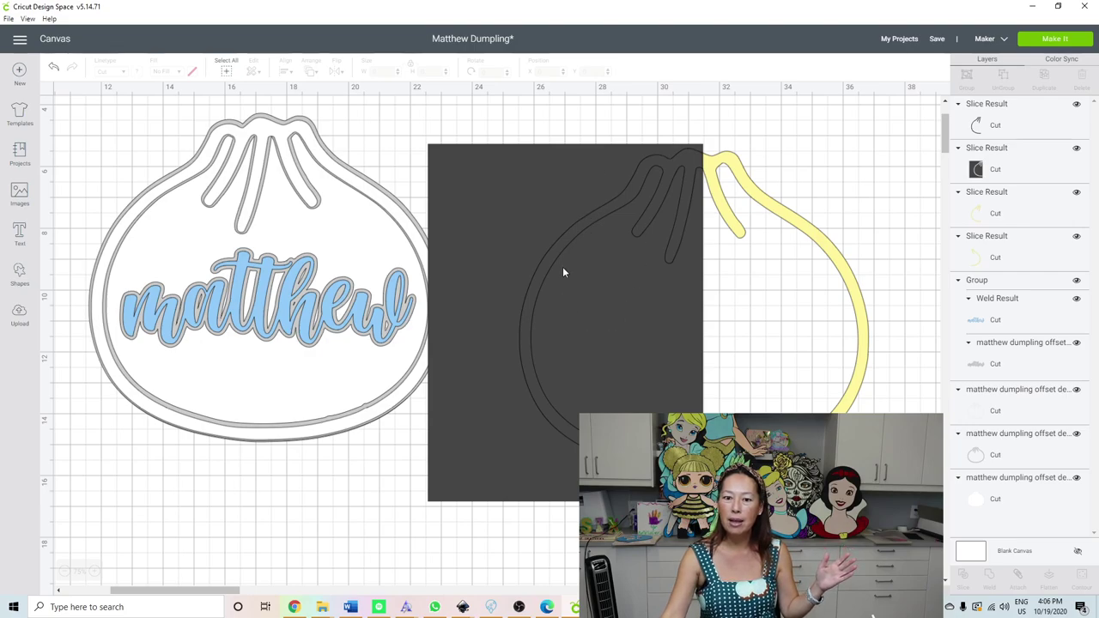
mouse_move(560, 268)
left_mouse_down()
mouse_move(268, 375)
mouse_move(191, 344)
left_mouse_up()
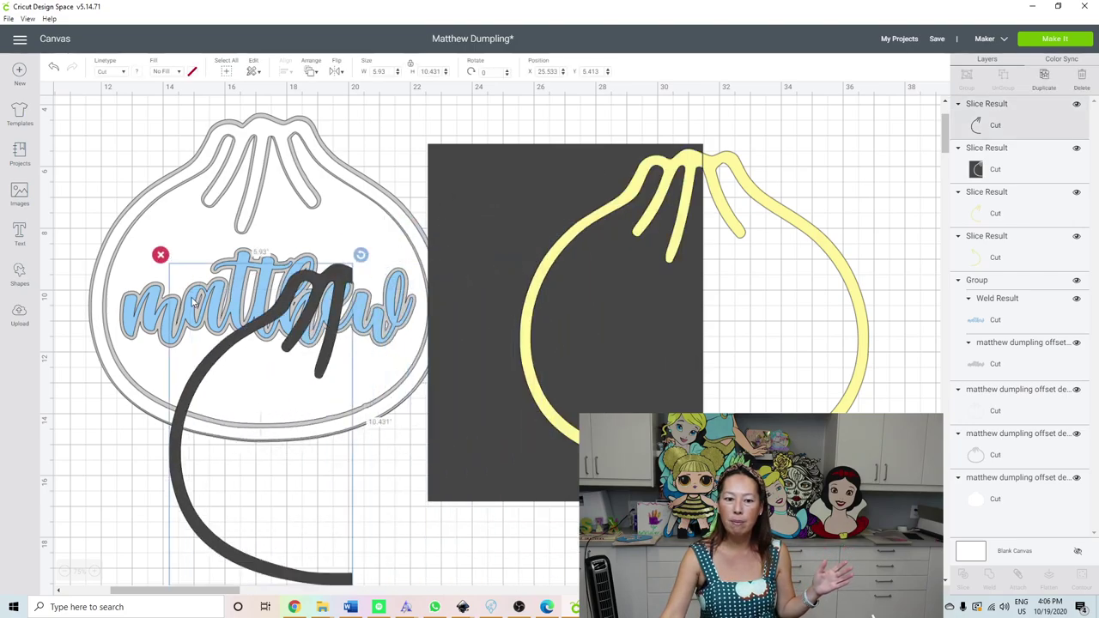
left_click(160, 253)
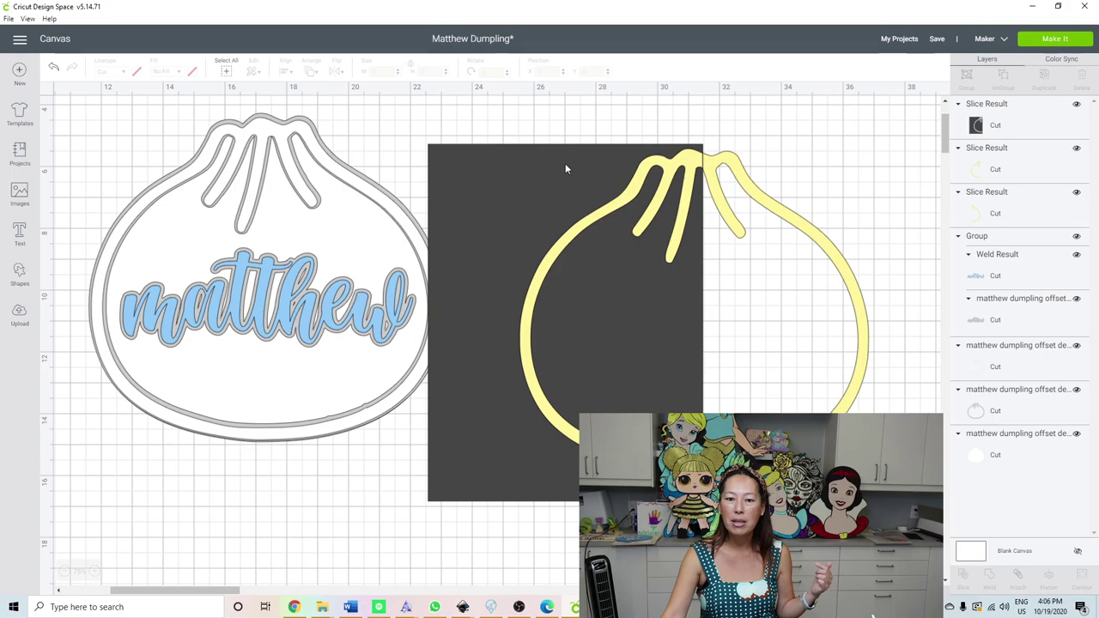
left_click_drag(564, 164, 329, 296)
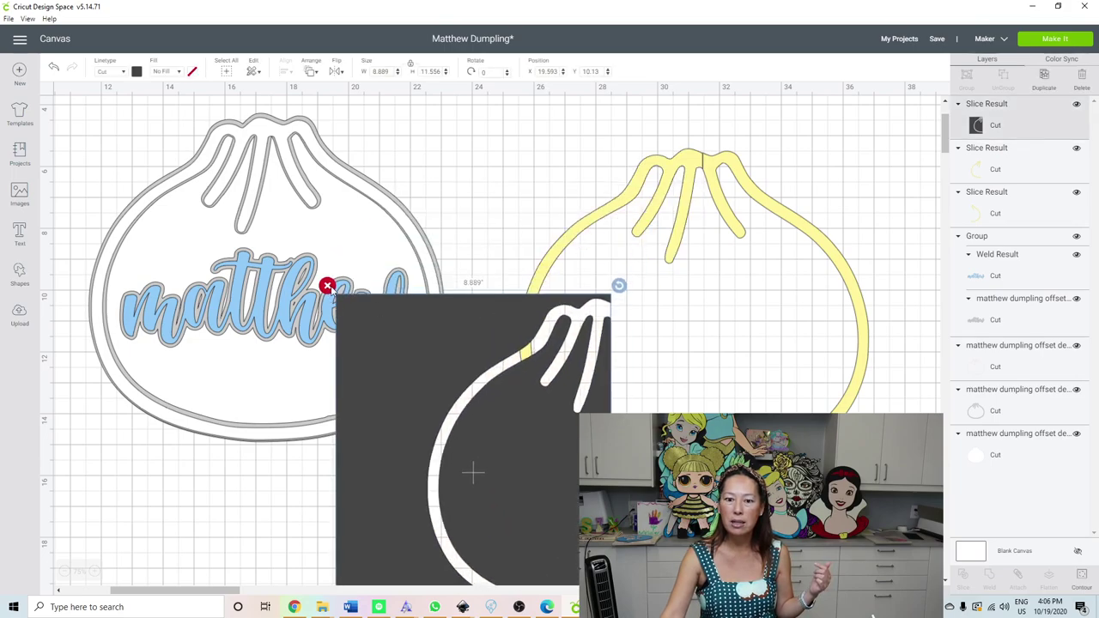
left_click(328, 286)
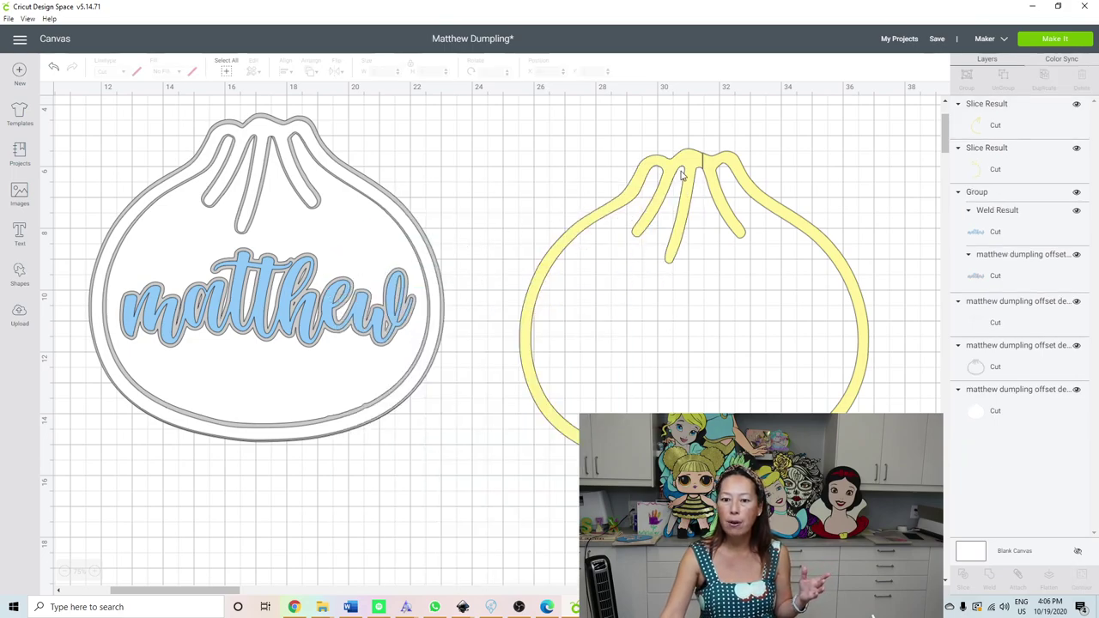
left_click_drag(682, 219, 611, 219)
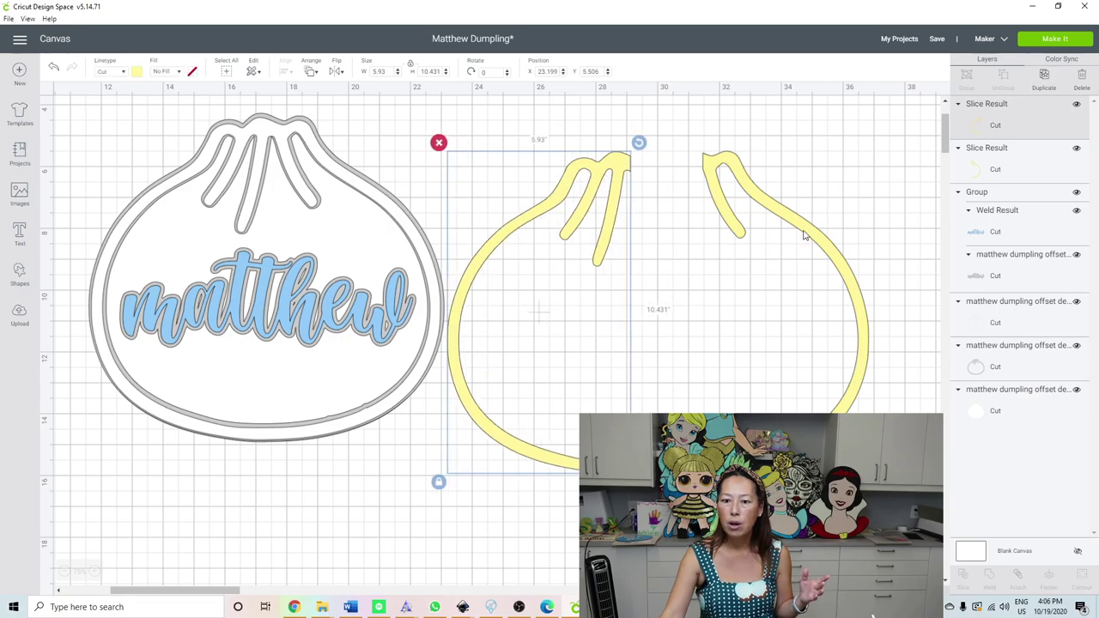
left_click_drag(806, 235, 835, 230)
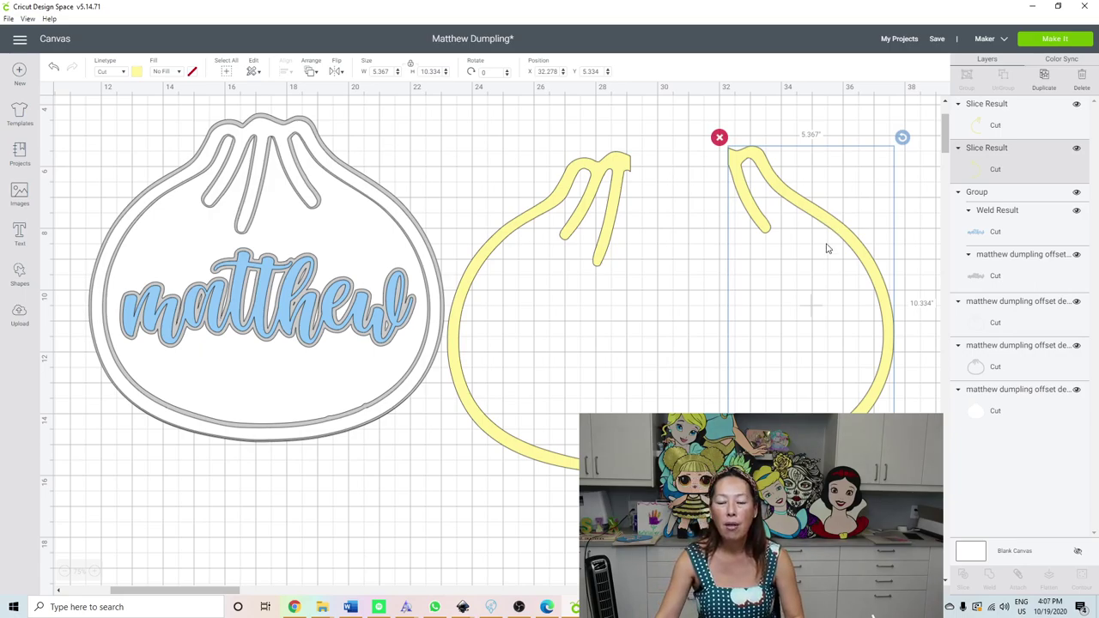
- Duplicate the grey dumpling outline and move the copy further down the canvas
left_click(299, 140)
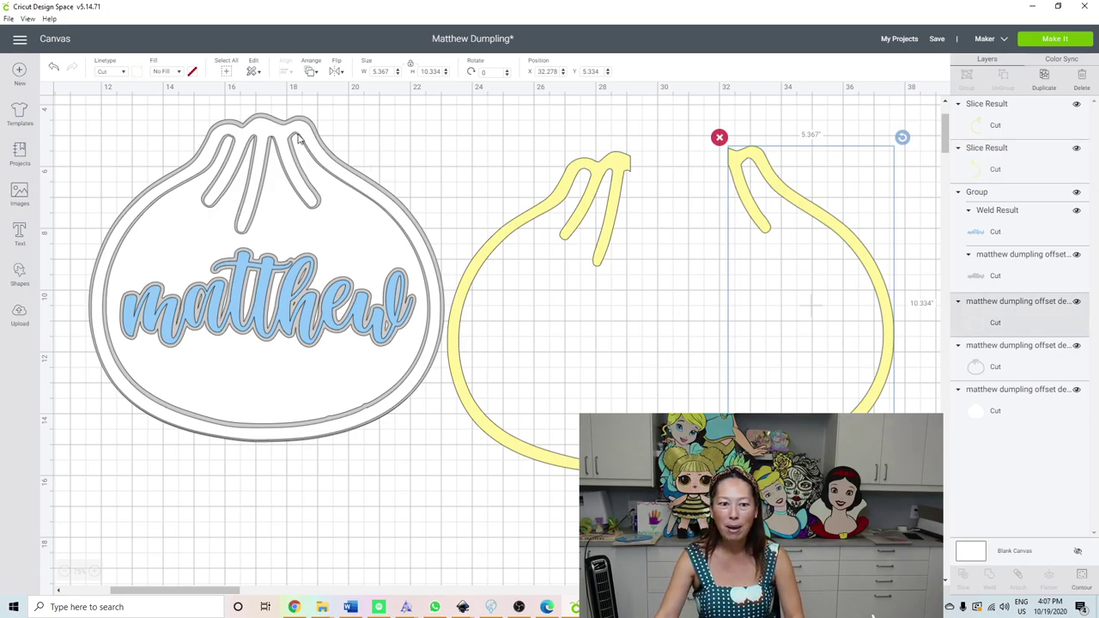
left_click(1046, 77)
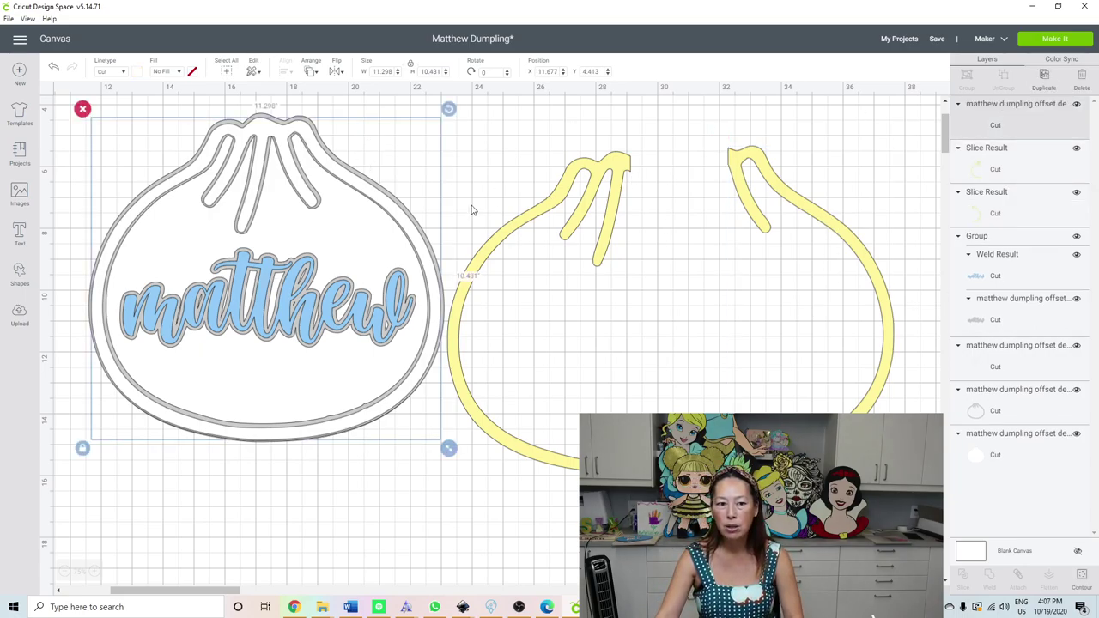
left_click_drag(410, 273, 508, 478)
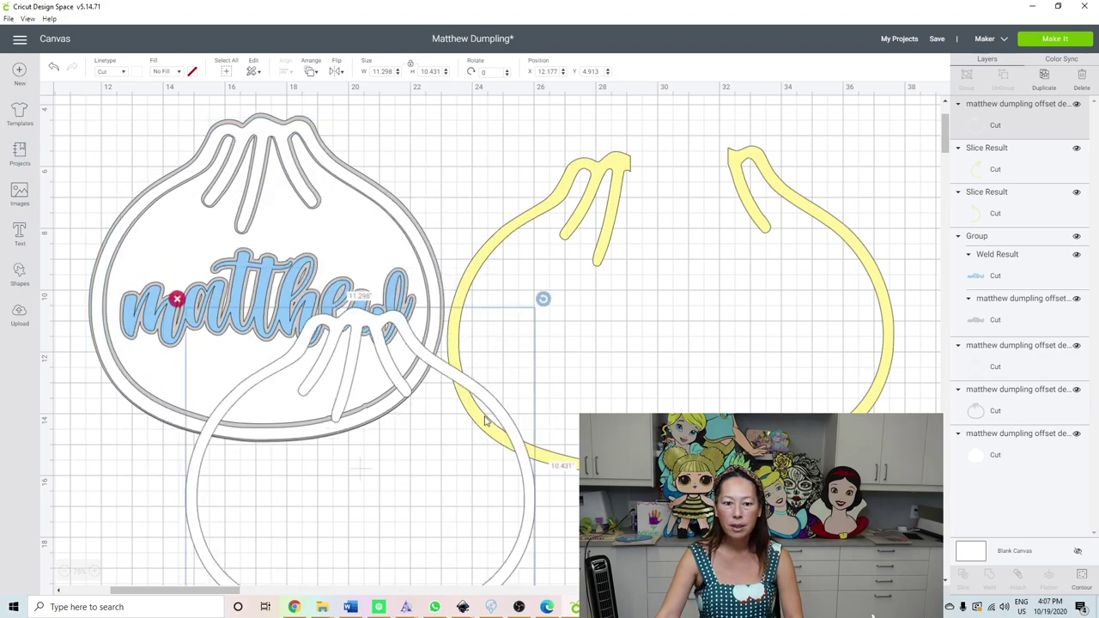
scroll(515, 343, "down", 5)
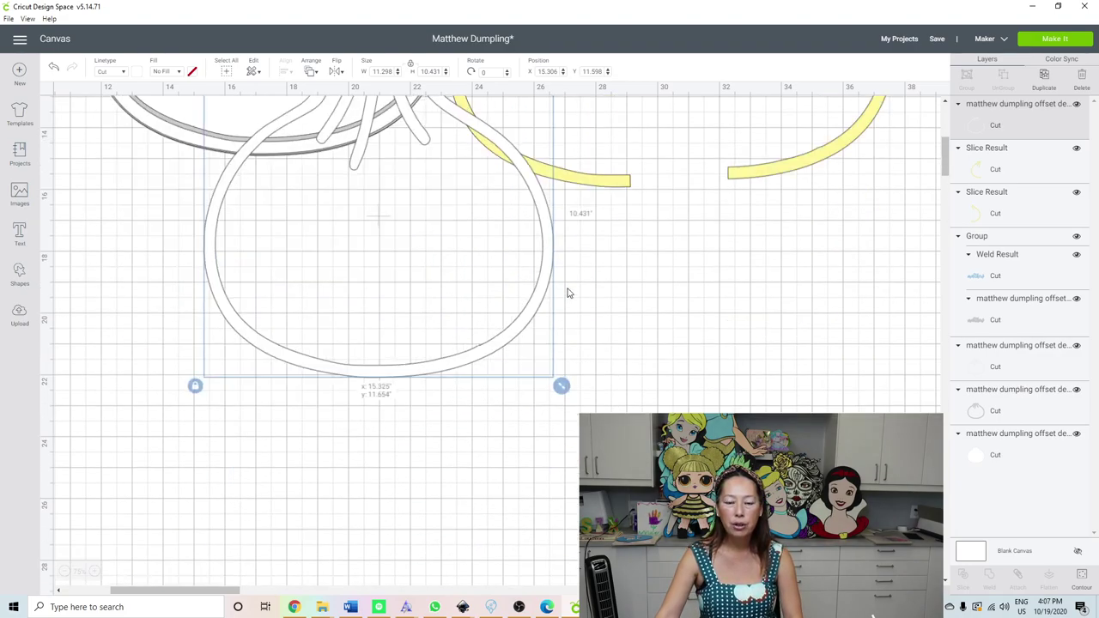
left_click_drag(554, 241, 557, 370)
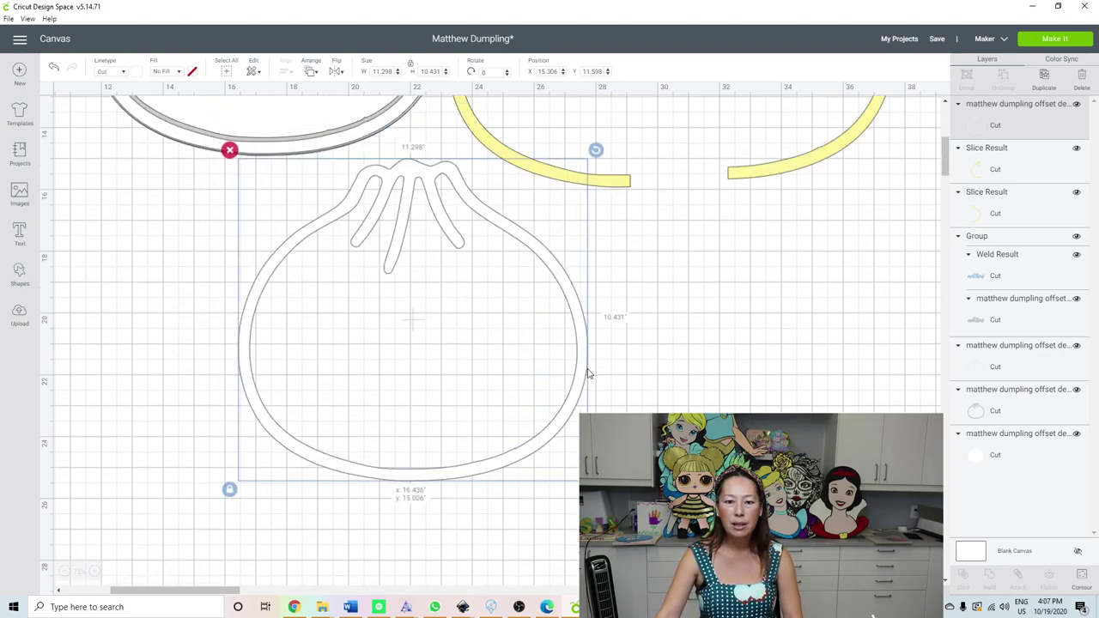
- Add an enlarged square over the copy's left part and slice the copy with it
left_click(19, 273)
left_click(66, 196)
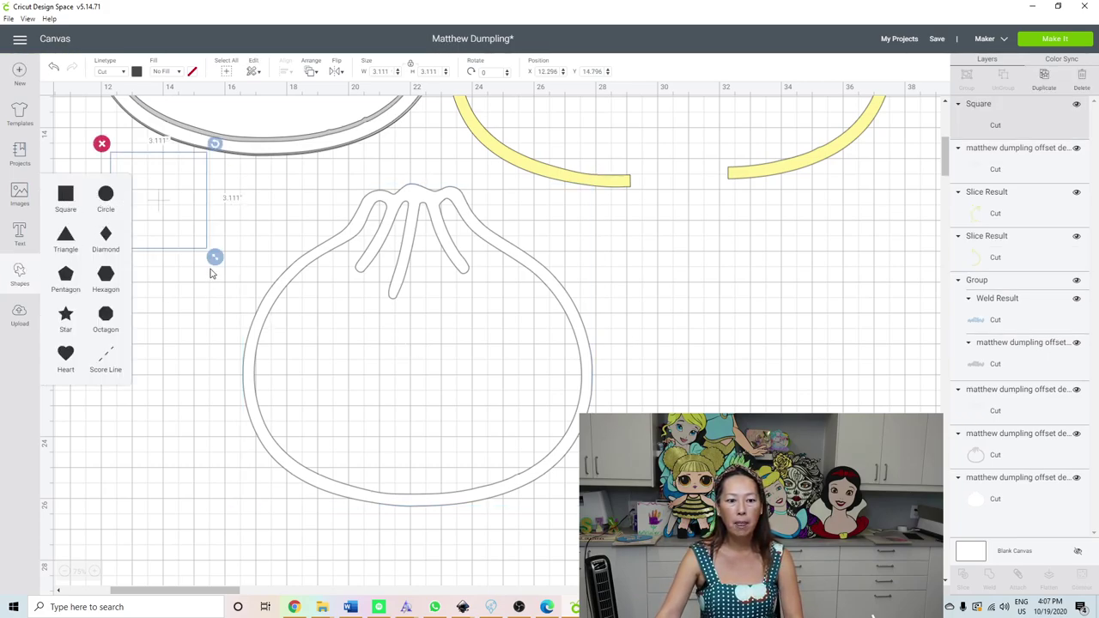
left_click_drag(215, 257, 389, 431)
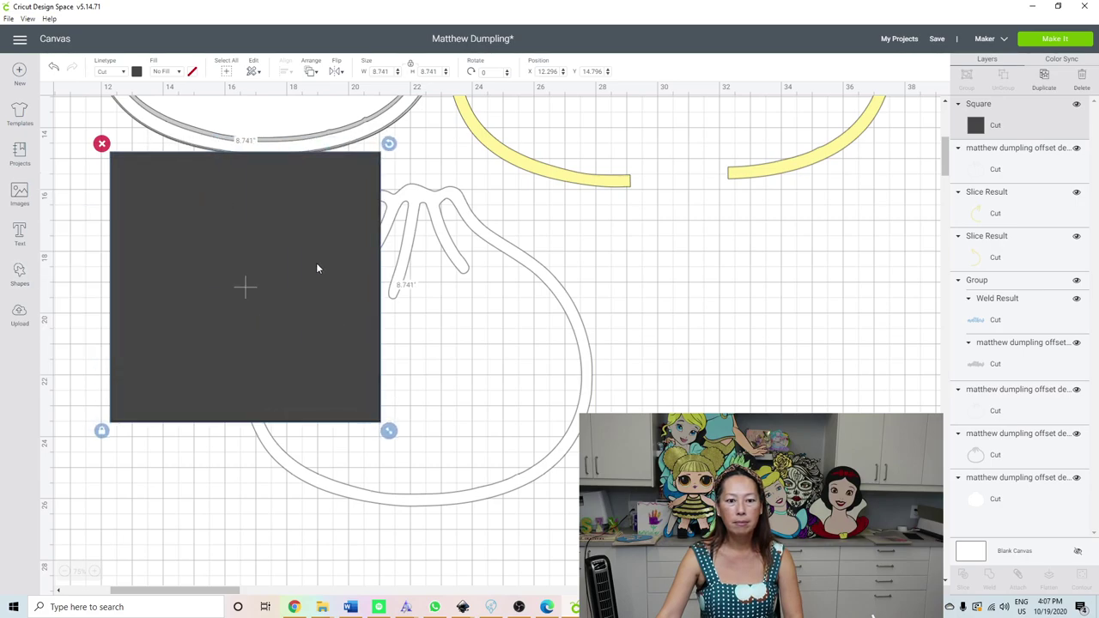
mouse_move(317, 264)
left_mouse_down()
mouse_move(356, 286)
mouse_move(338, 298)
left_mouse_up()
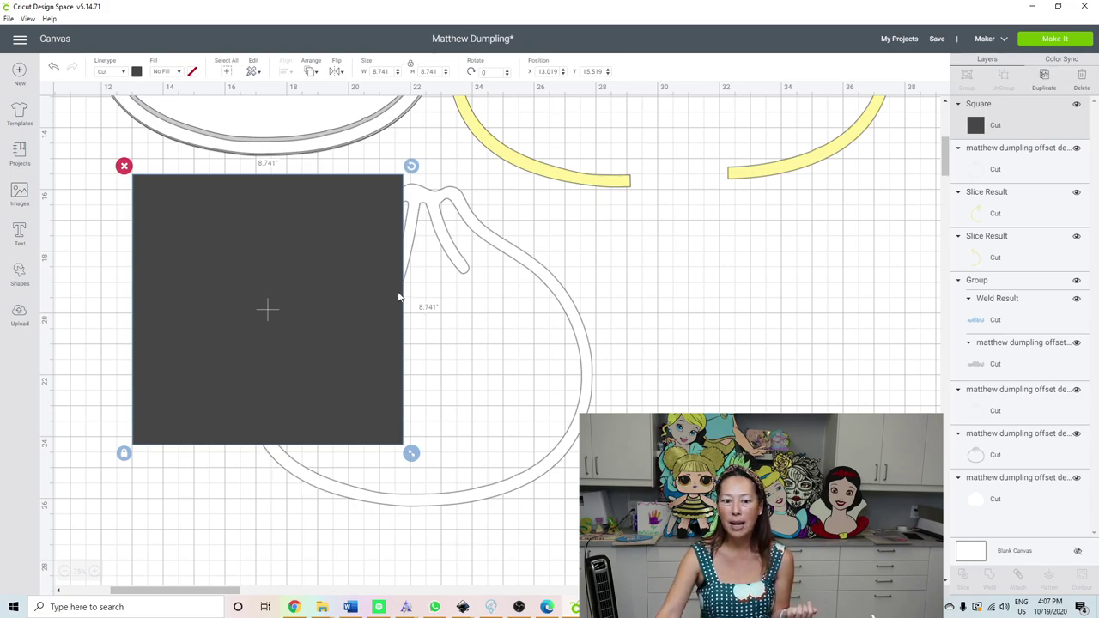
left_click_drag(709, 375, 332, 392)
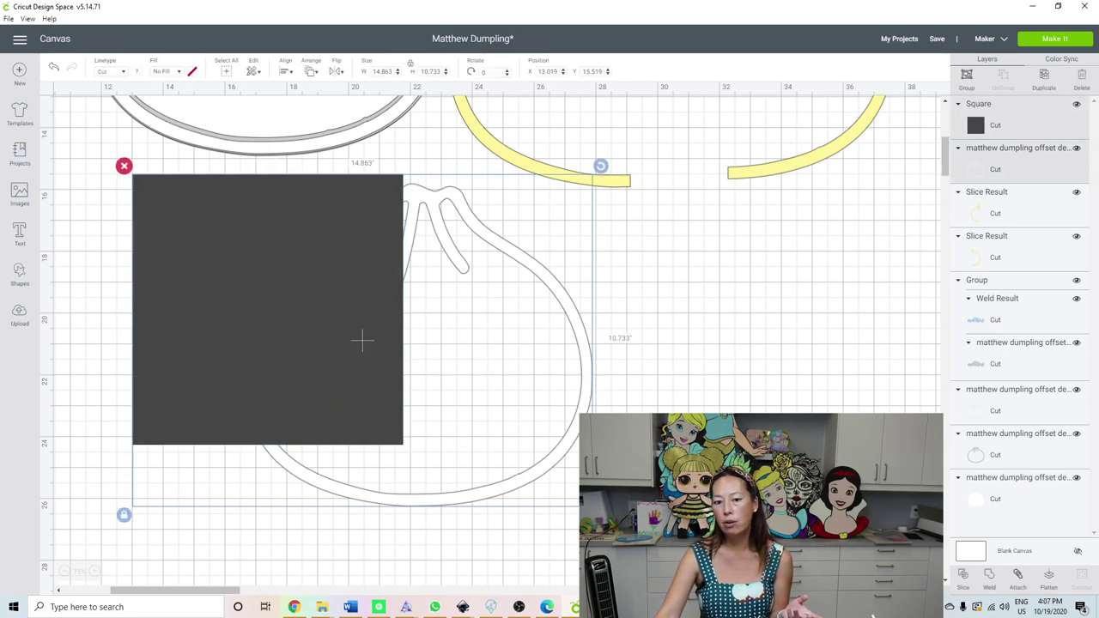
left_click(962, 577)
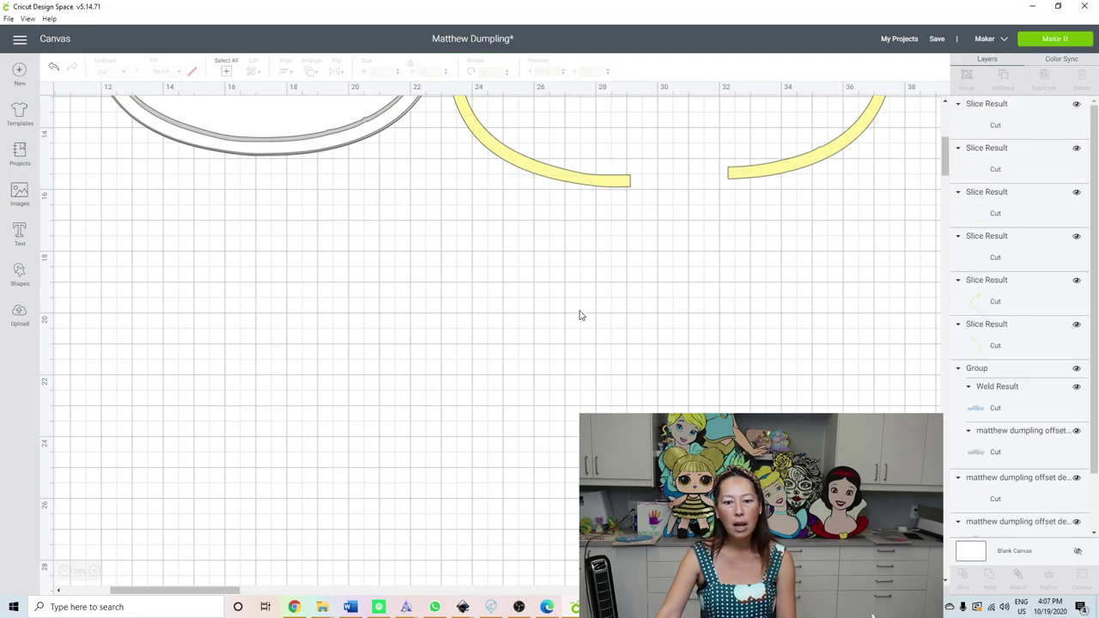
- Move the sliced piece right and delete the dark slice piece and leftover square
left_click_drag(577, 320, 832, 343)
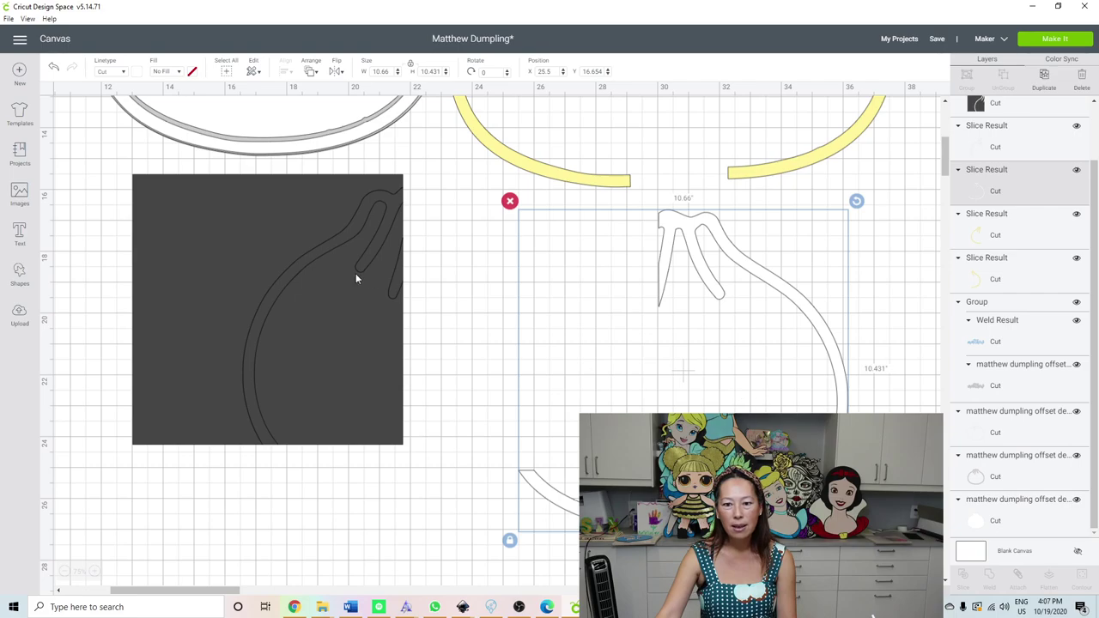
left_click_drag(324, 263, 471, 273)
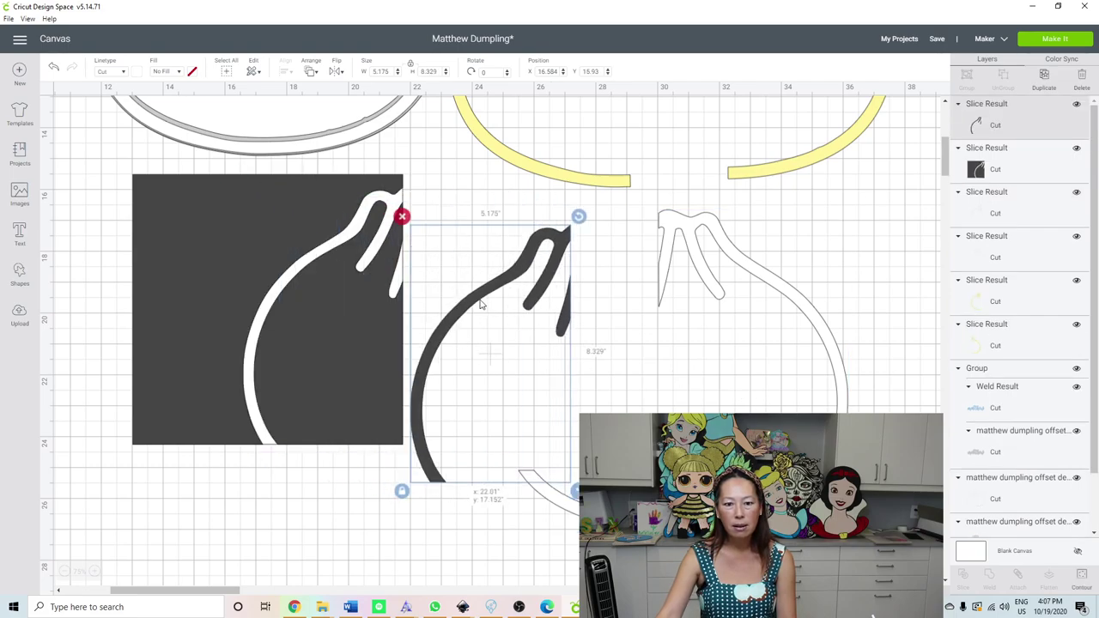
key("Delete")
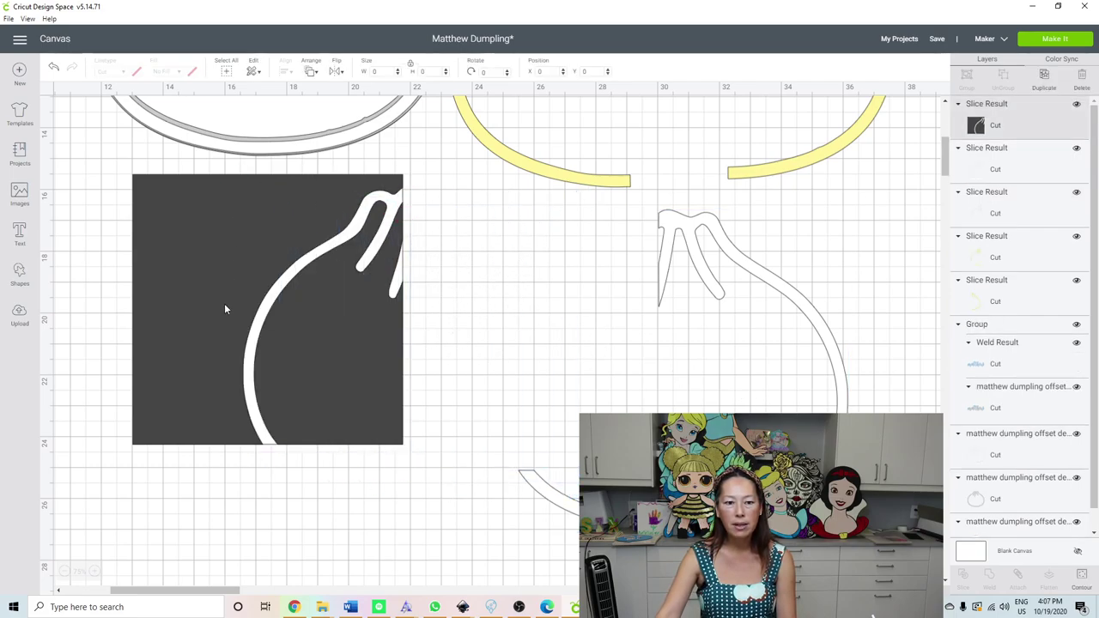
left_click_drag(225, 307, 191, 303)
key("Delete")
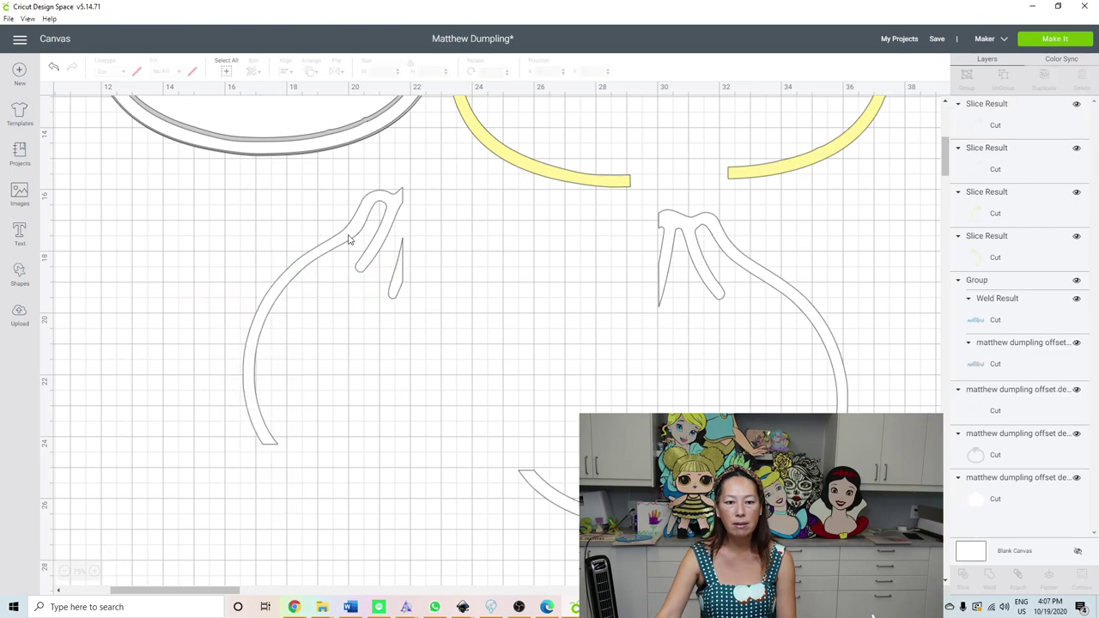
- Shift the left white half, nudge the right half down-right, and select both halves
mouse_move(358, 249)
left_mouse_down()
mouse_move(530, 300)
mouse_move(535, 271)
left_mouse_up()
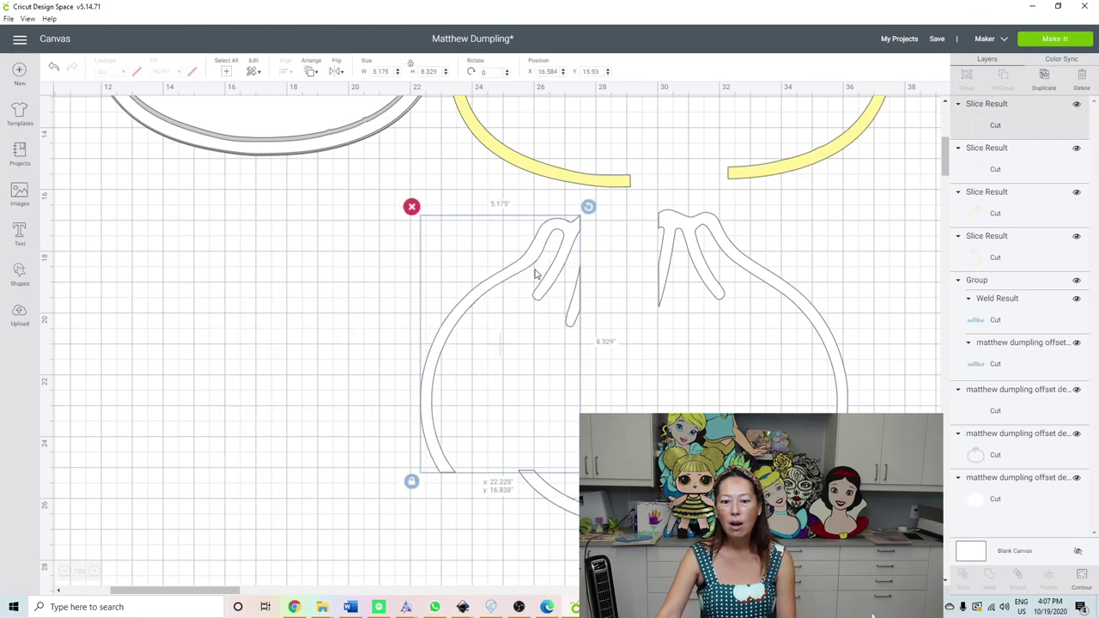
left_click(583, 302)
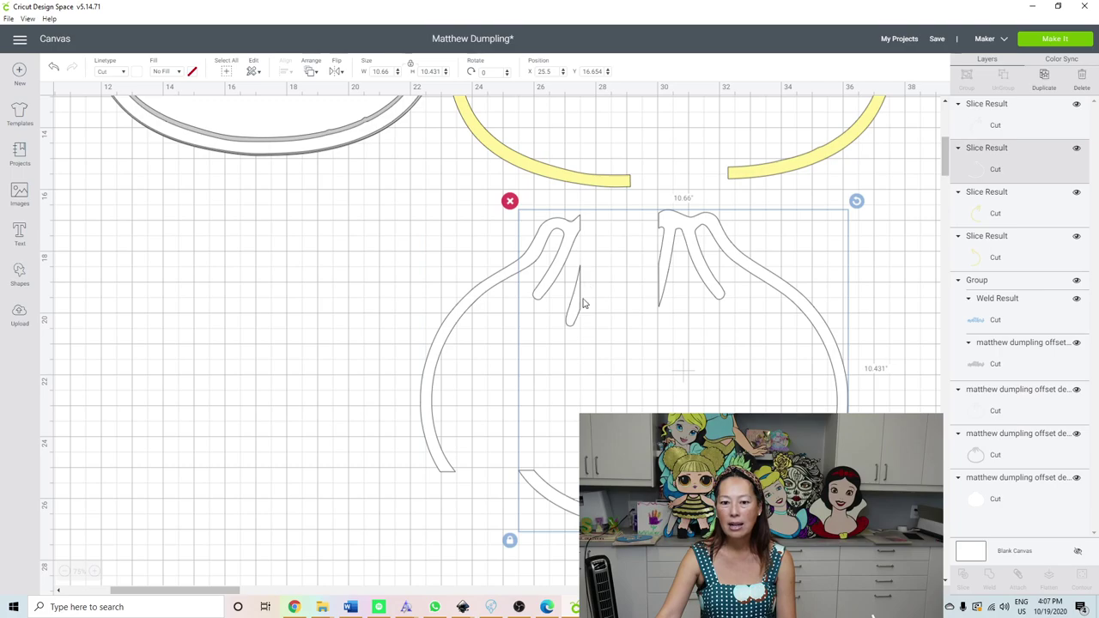
left_click(341, 302)
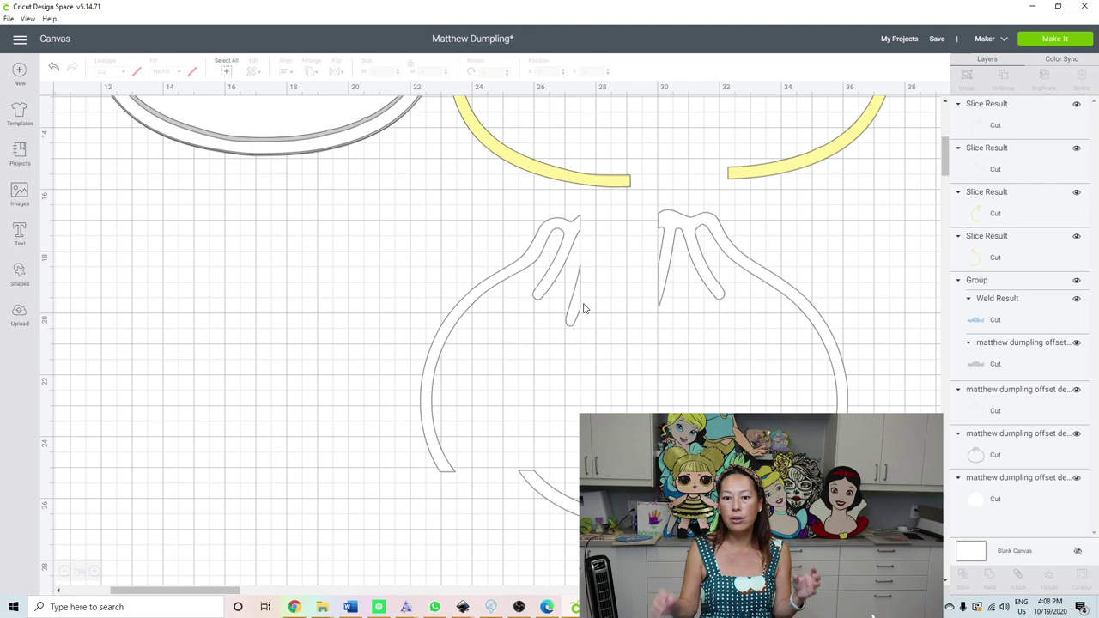
left_click(741, 273)
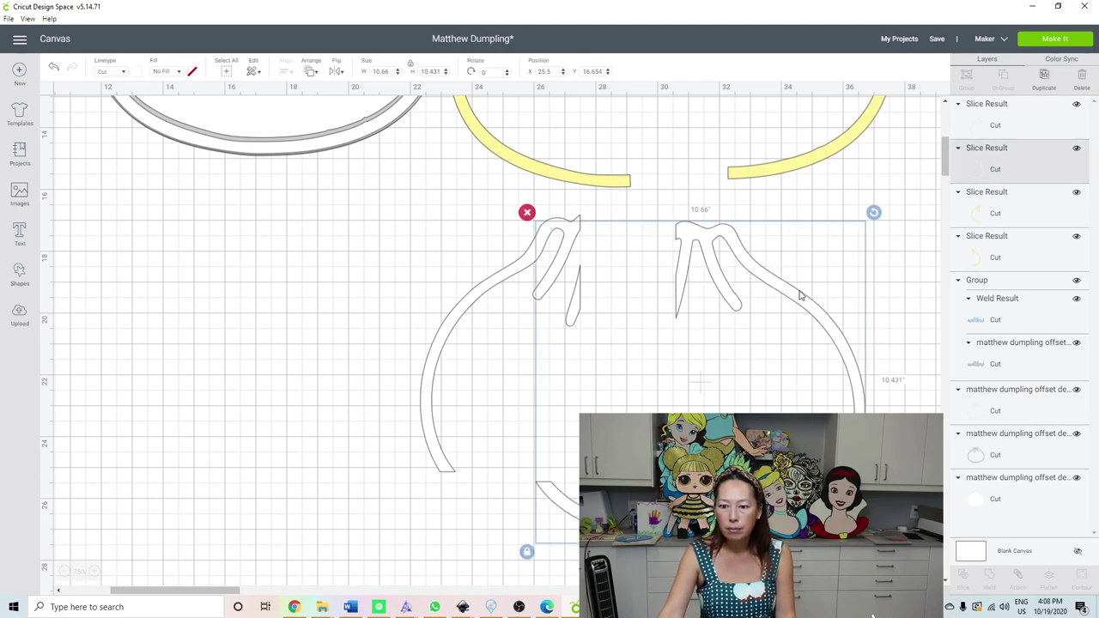
left_click_drag(767, 274, 806, 295)
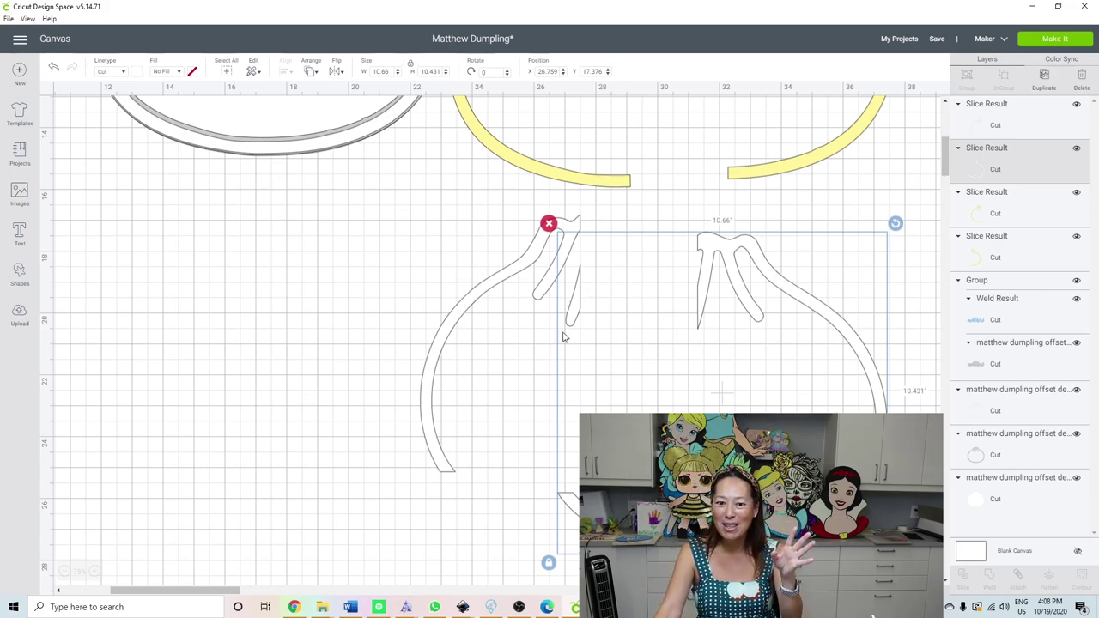
left_click(350, 276)
left_click_drag(345, 265, 831, 479)
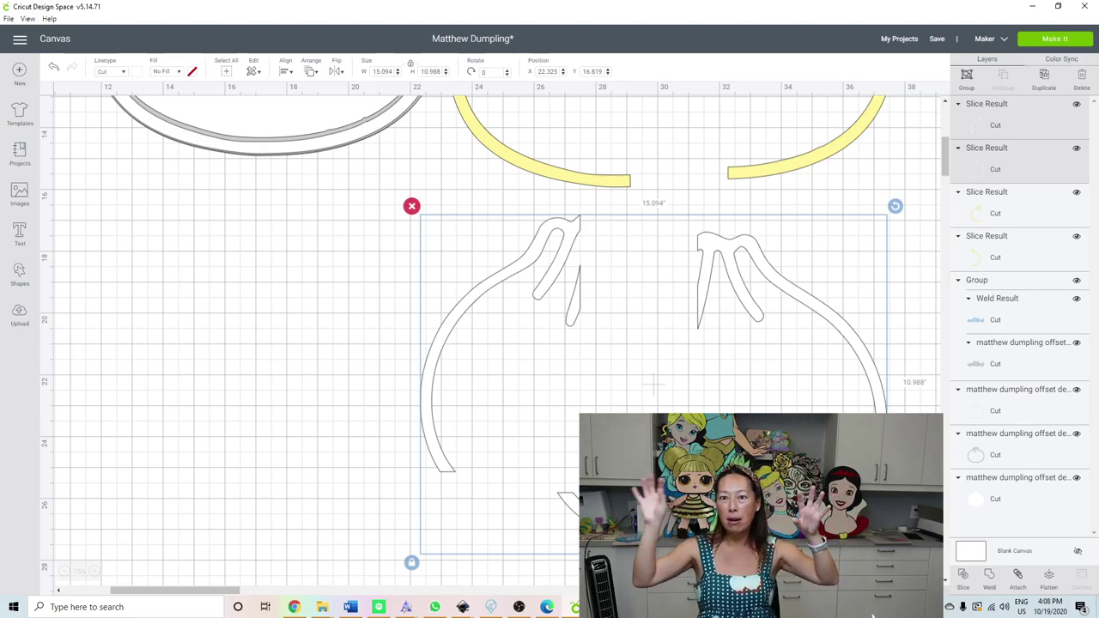
- Remove the two white outline halves, then inspect the left and right yellow halves
left_click(412, 206)
scroll(464, 258, "up", 5)
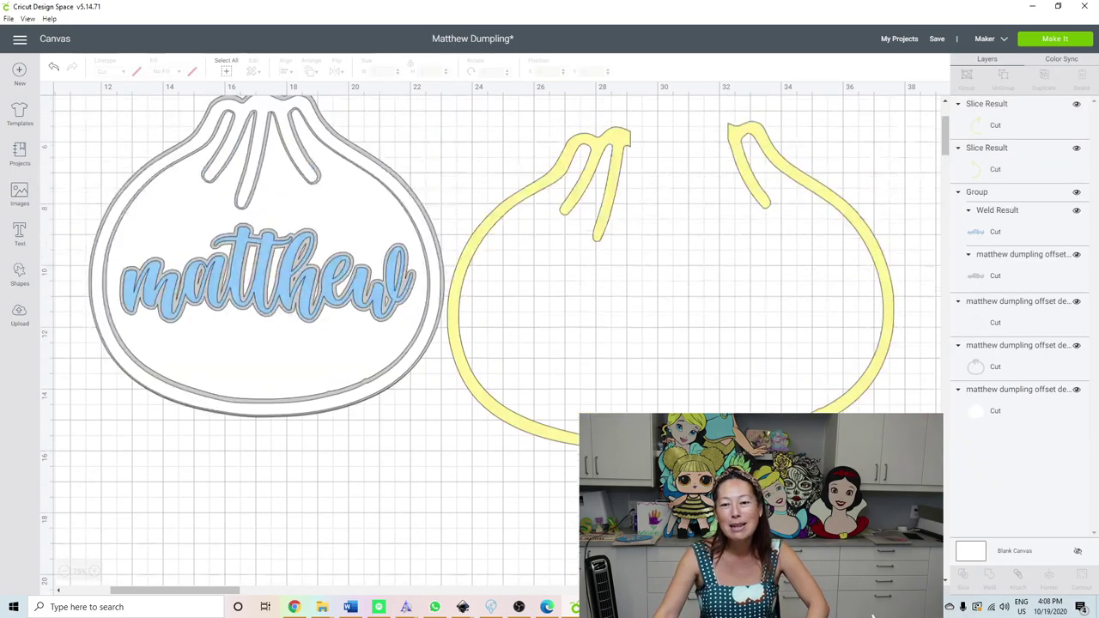
scroll(601, 287, "up", 1)
left_click(604, 176)
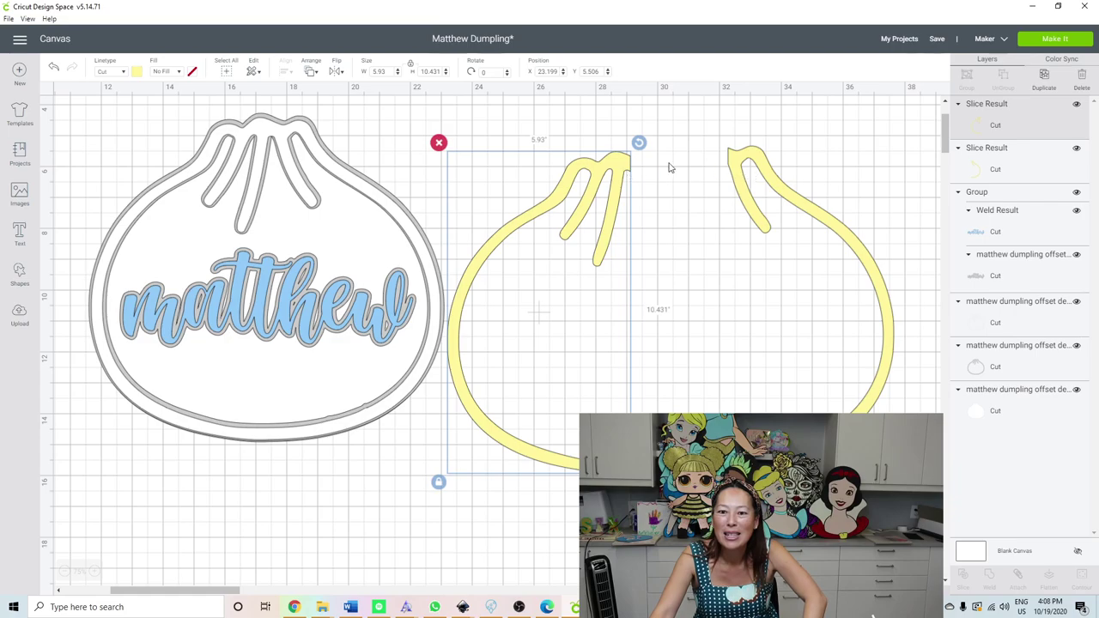
left_click(783, 193)
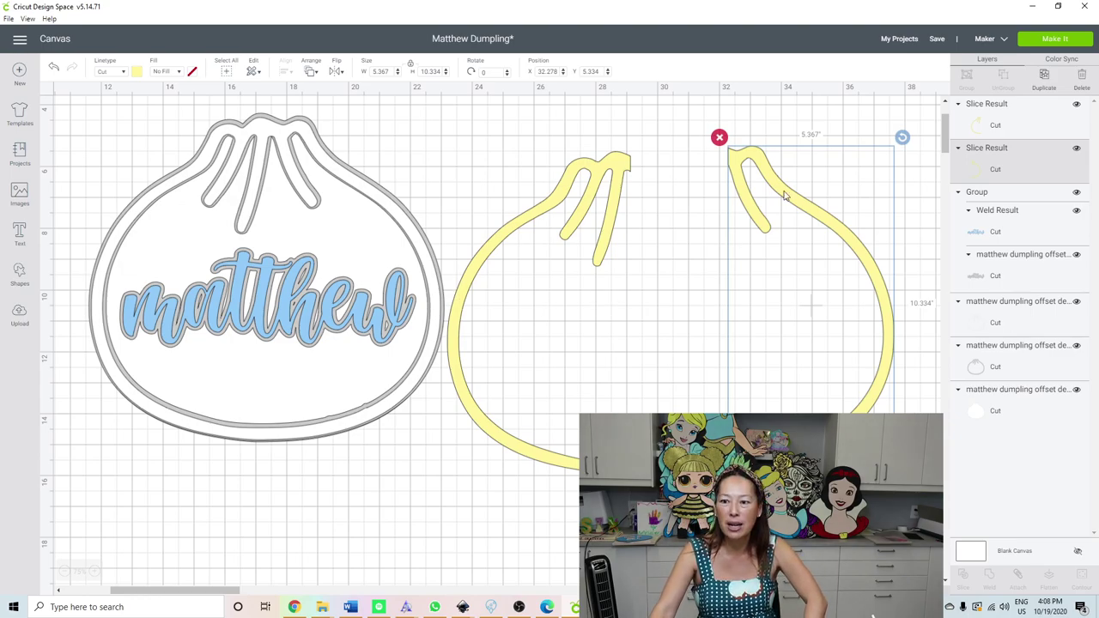
- Send the design to Make It and preview mat 2 and mat 3
left_click(1039, 43)
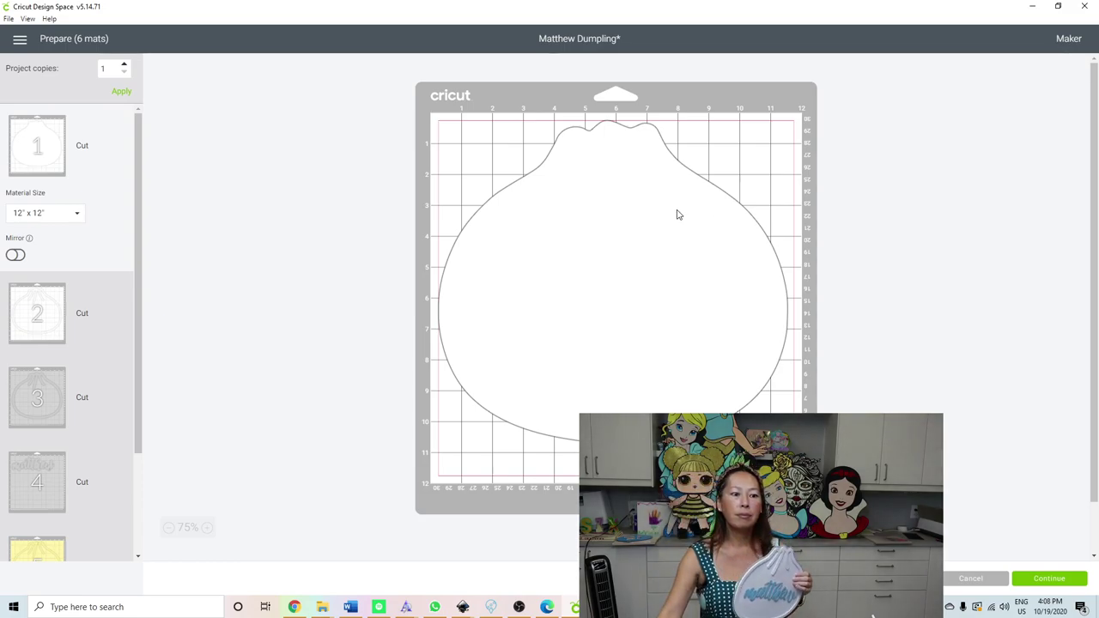
left_click(31, 311)
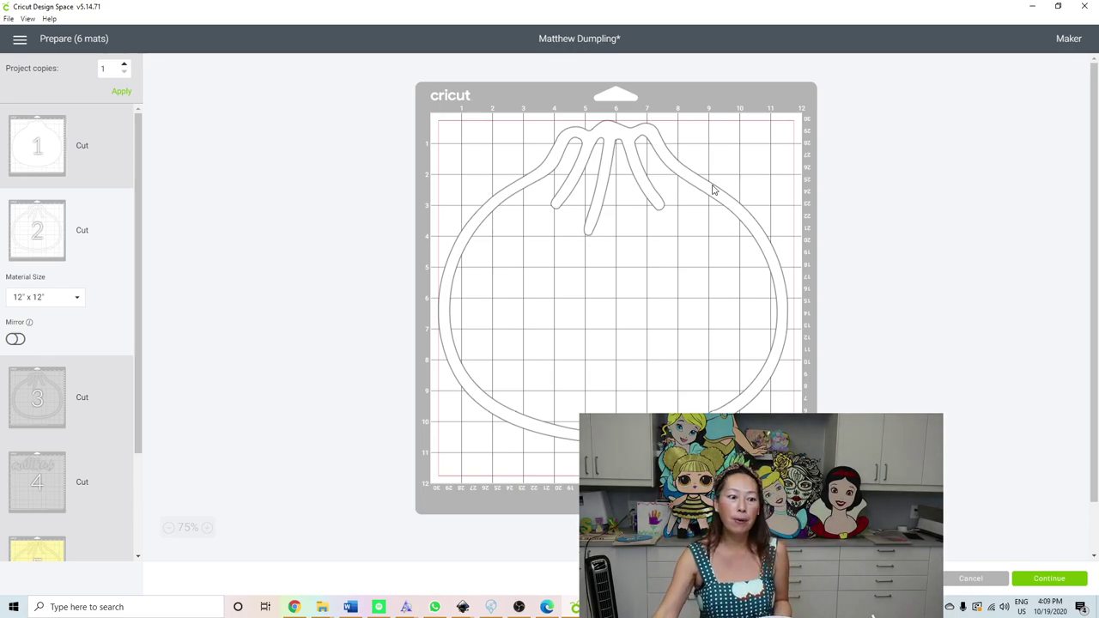
left_click(48, 391)
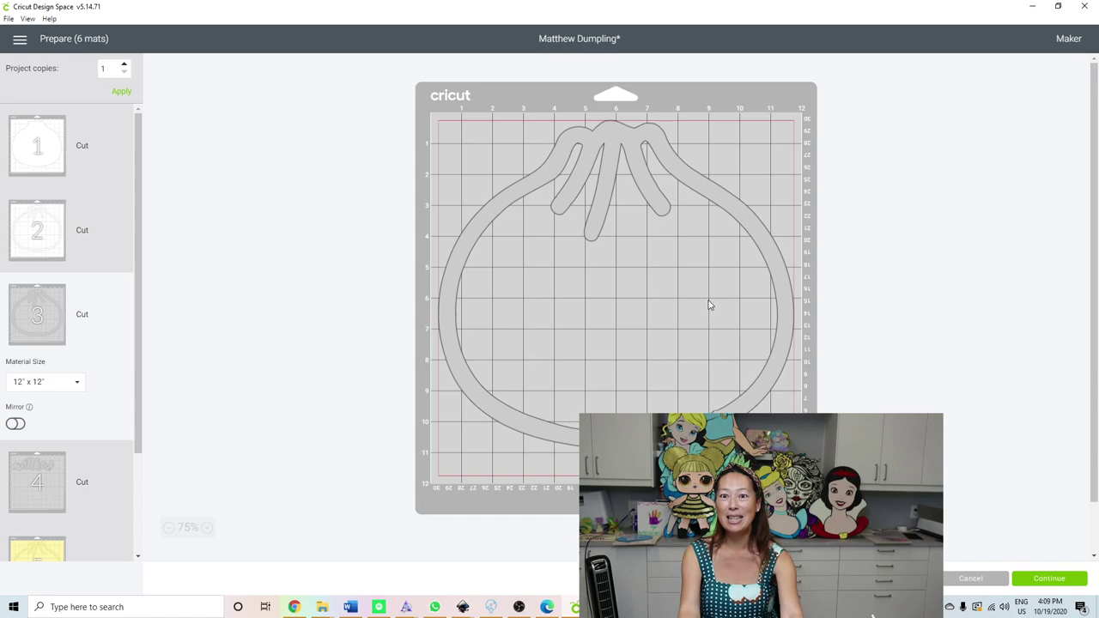
- Move the matthew cut from mat 4 to mat 3, placing it lower inside the dumpling outline
left_click(51, 482)
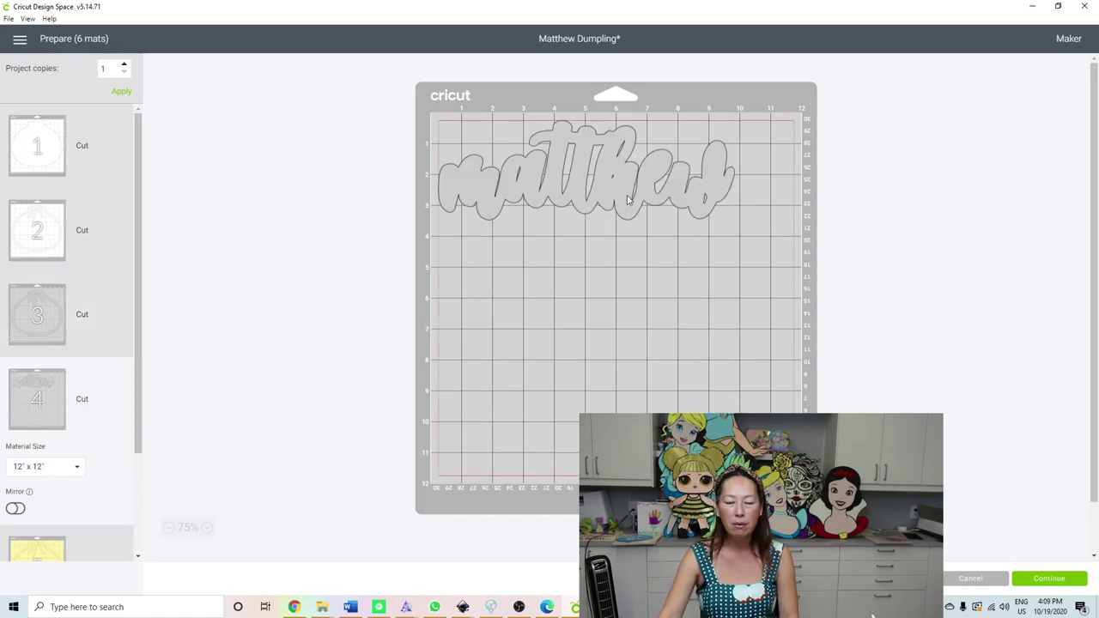
left_click_drag(627, 187, 651, 258)
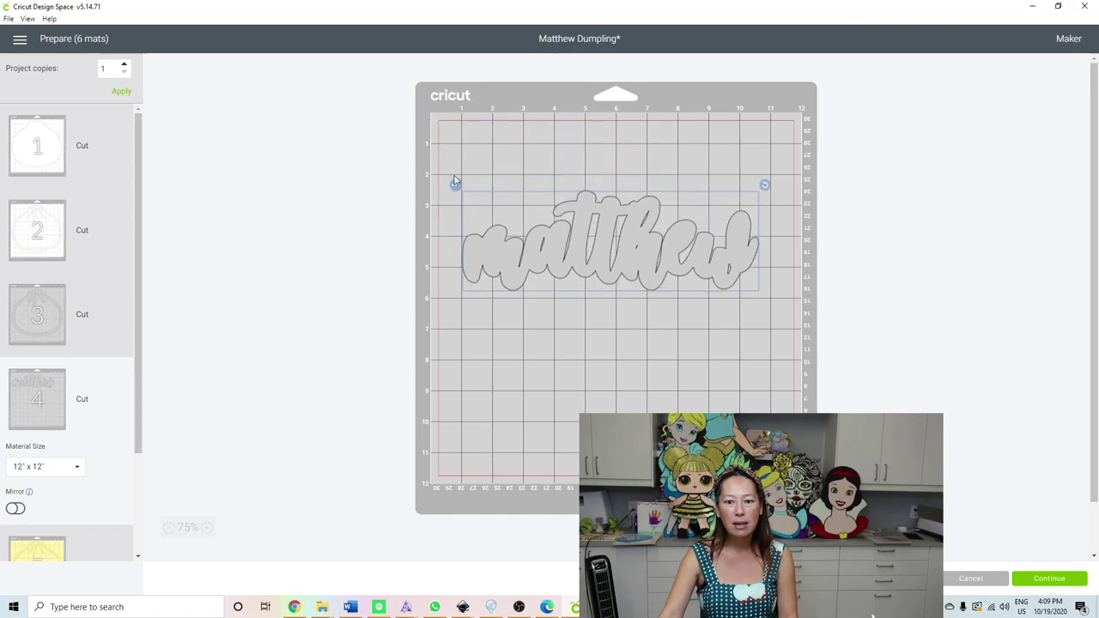
left_click(457, 187)
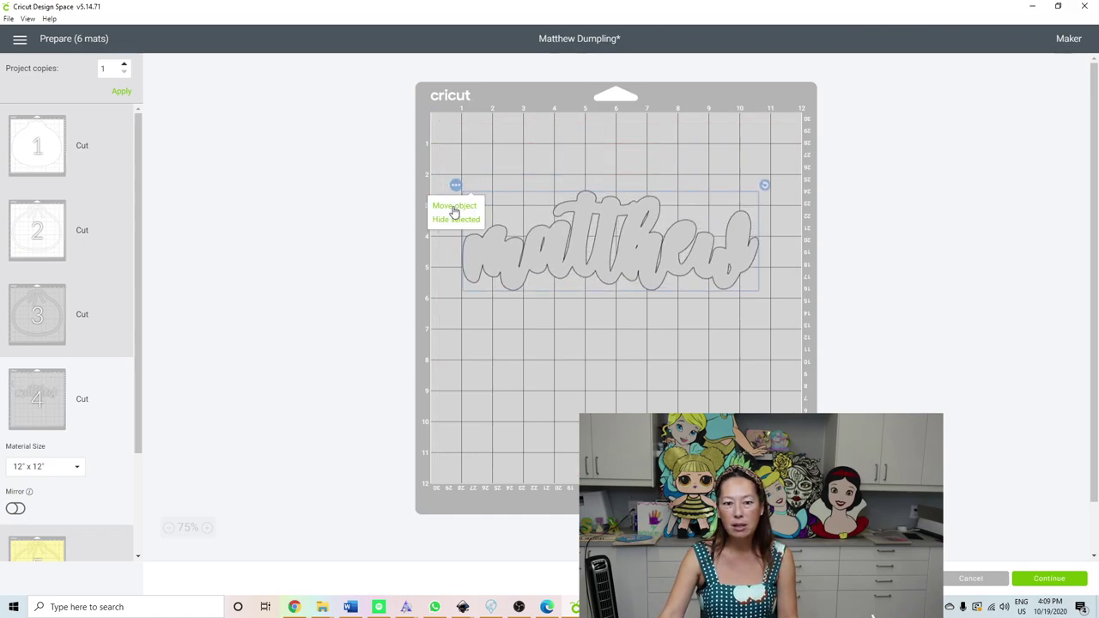
left_click(455, 207)
left_click(532, 162)
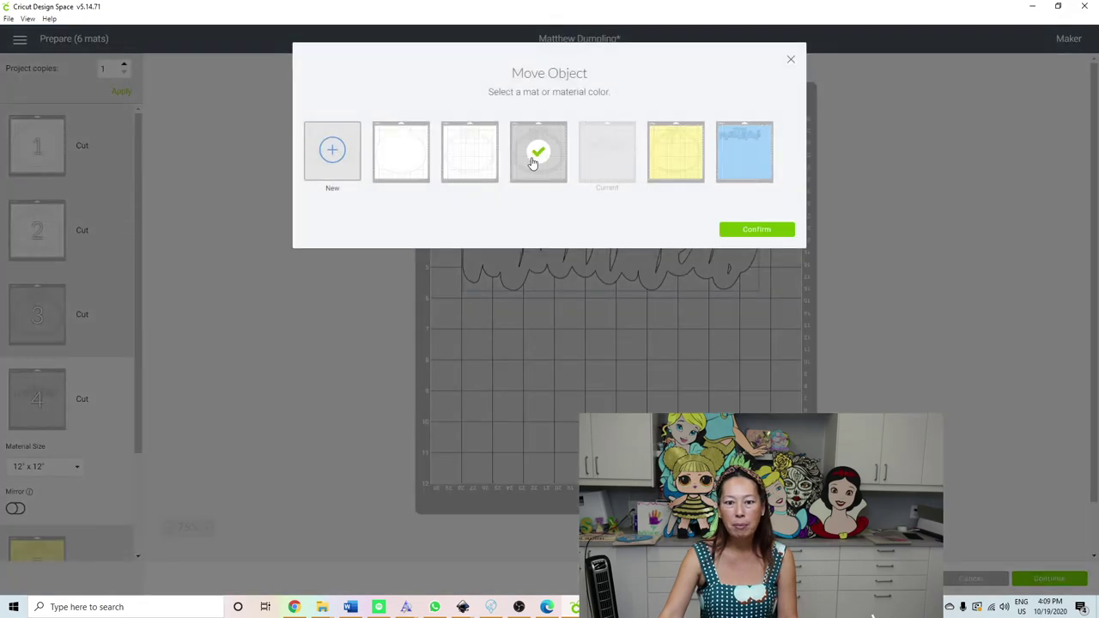
left_click(782, 230)
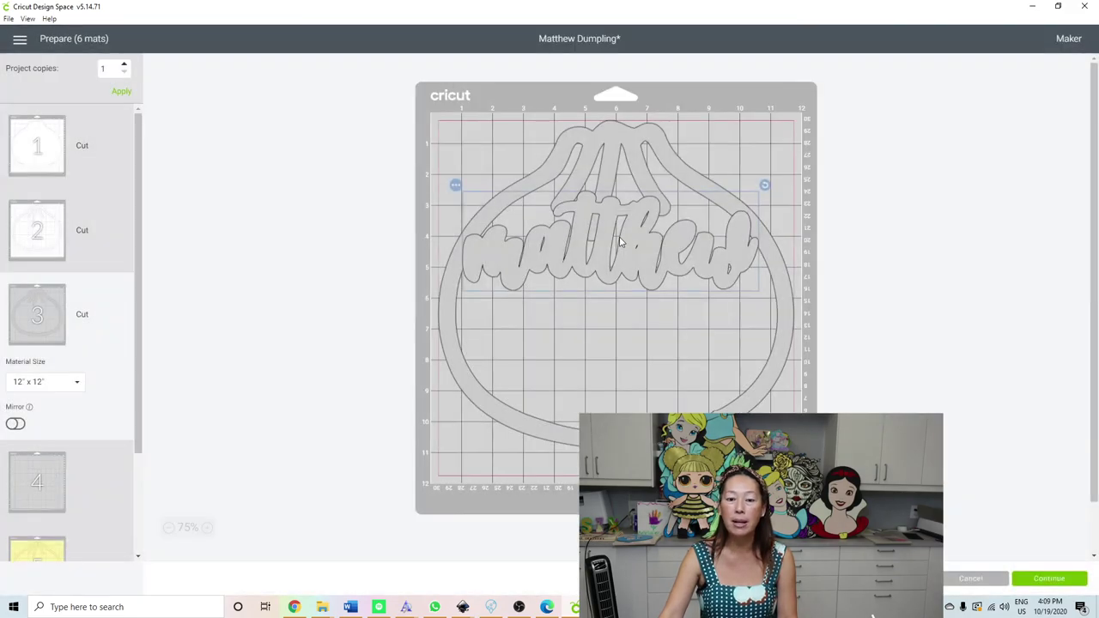
left_click_drag(624, 246, 629, 304)
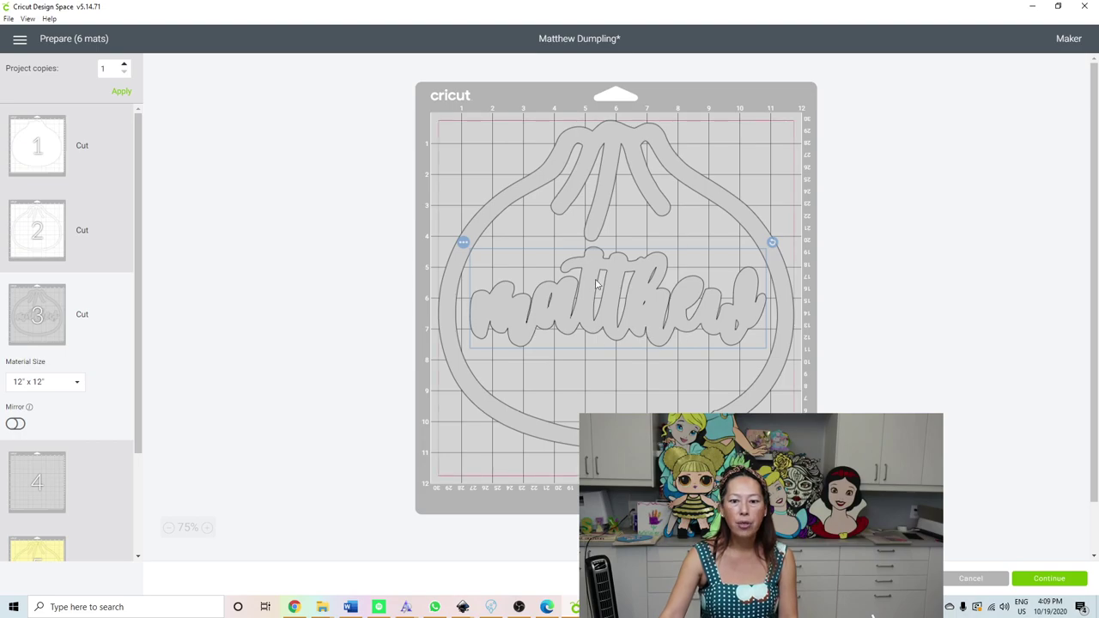
scroll(48, 388, "down", 1)
scroll(52, 404, "down", 1)
- On mat 5, move the right dumpling half down and rotate it
left_click(64, 428)
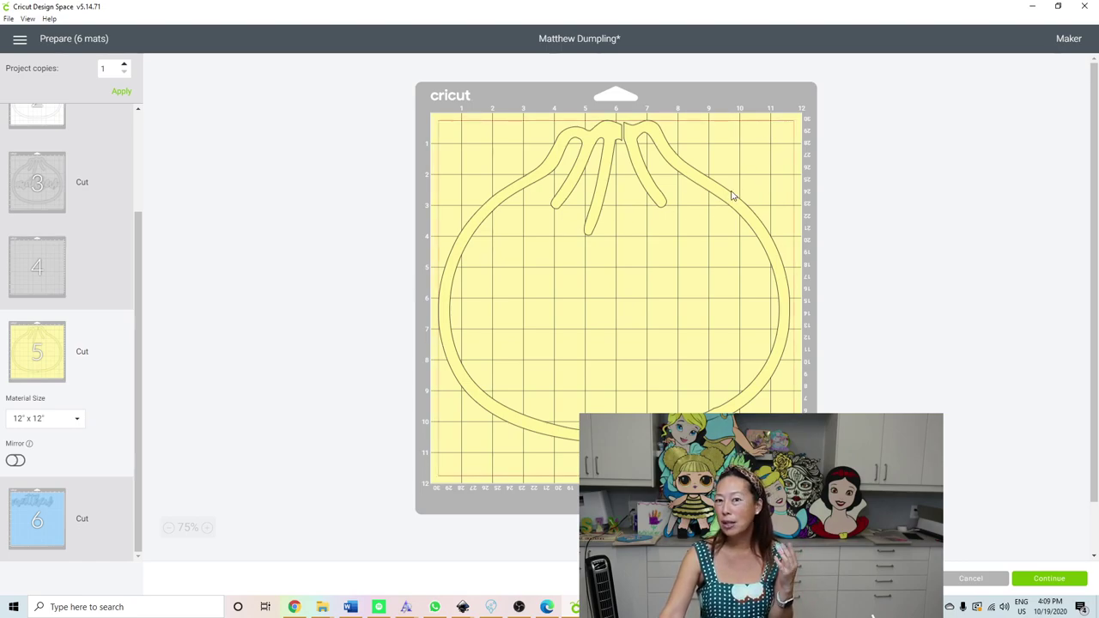
left_click(473, 246)
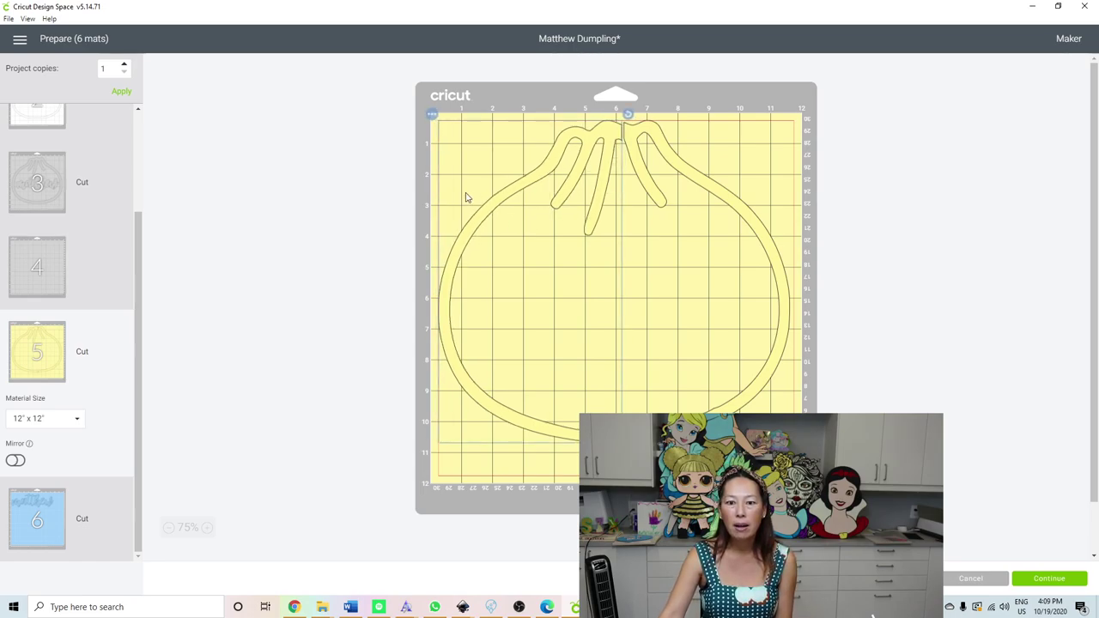
left_click_drag(760, 234, 757, 303)
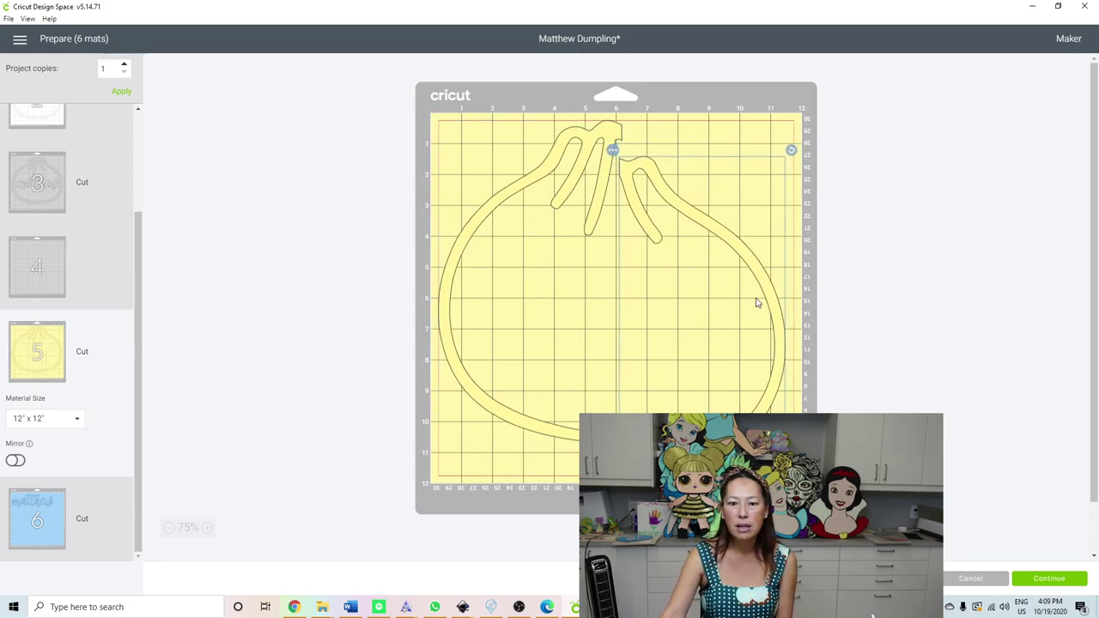
mouse_move(791, 152)
left_mouse_down()
mouse_move(817, 167)
mouse_move(728, 350)
left_mouse_up()
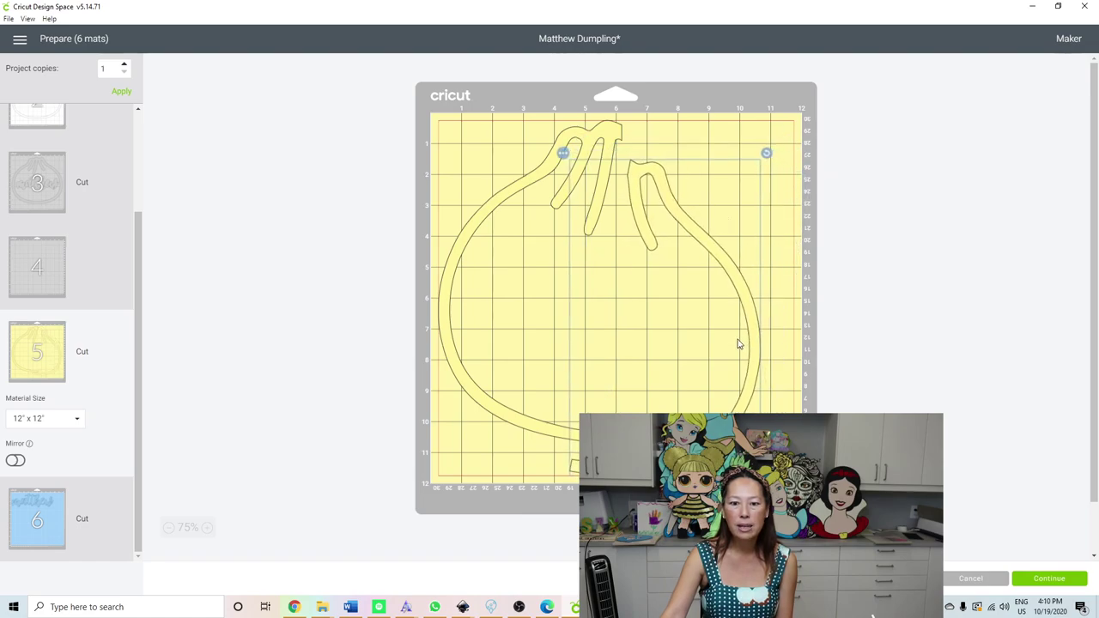
- Tilt the left dumpling half and shift it right and down, then nudge the right piece lower
left_click(593, 132)
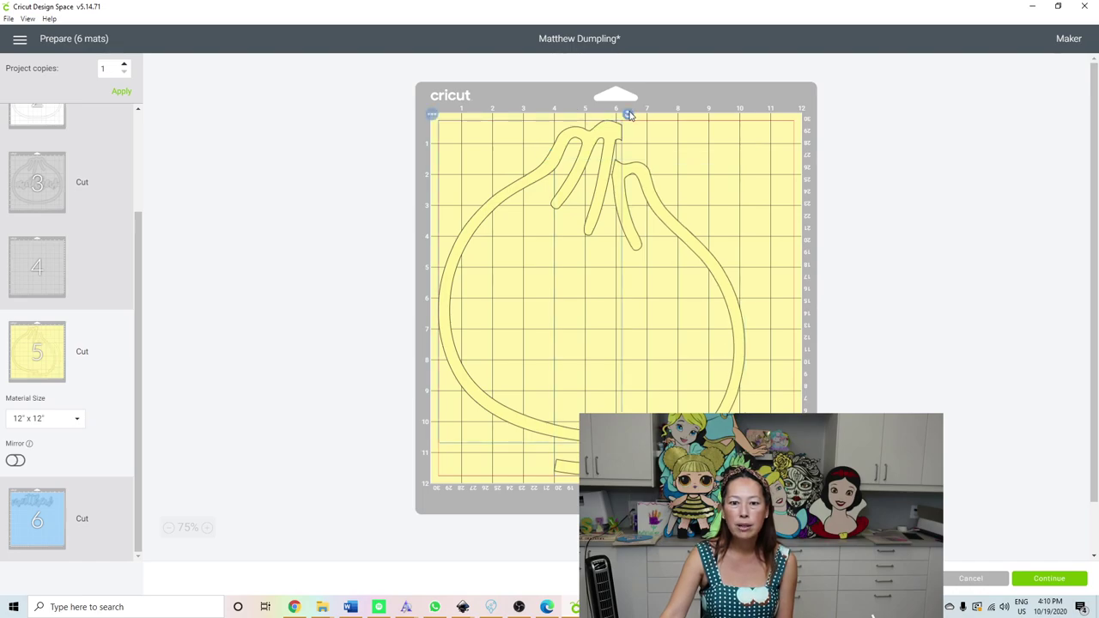
left_click_drag(629, 116, 643, 122)
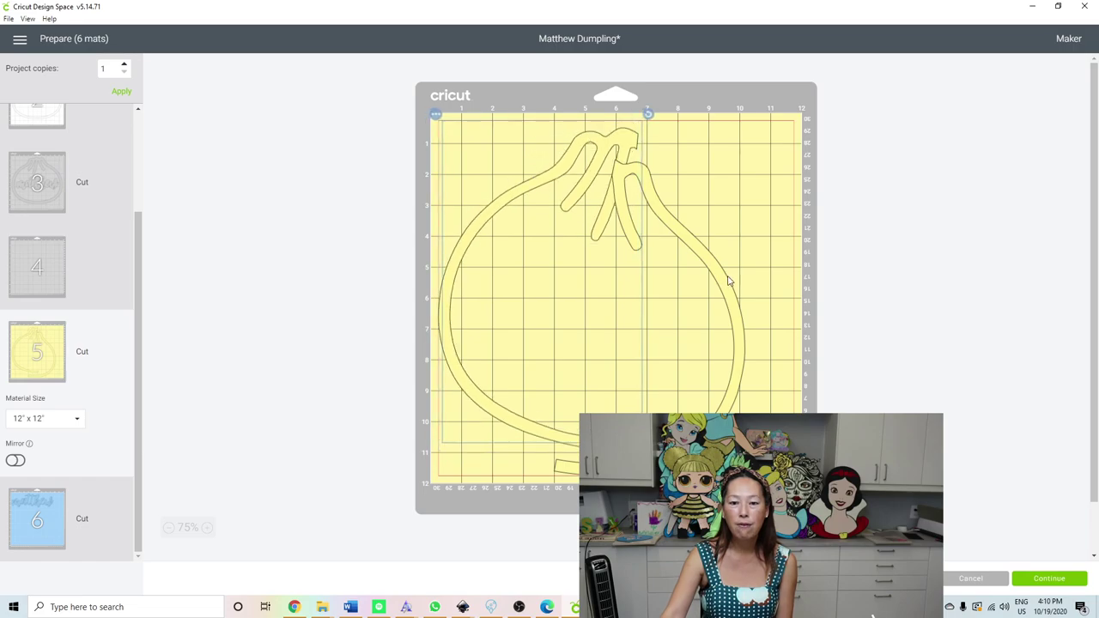
mouse_move(601, 282)
left_mouse_down()
mouse_move(697, 313)
mouse_move(676, 313)
left_mouse_up()
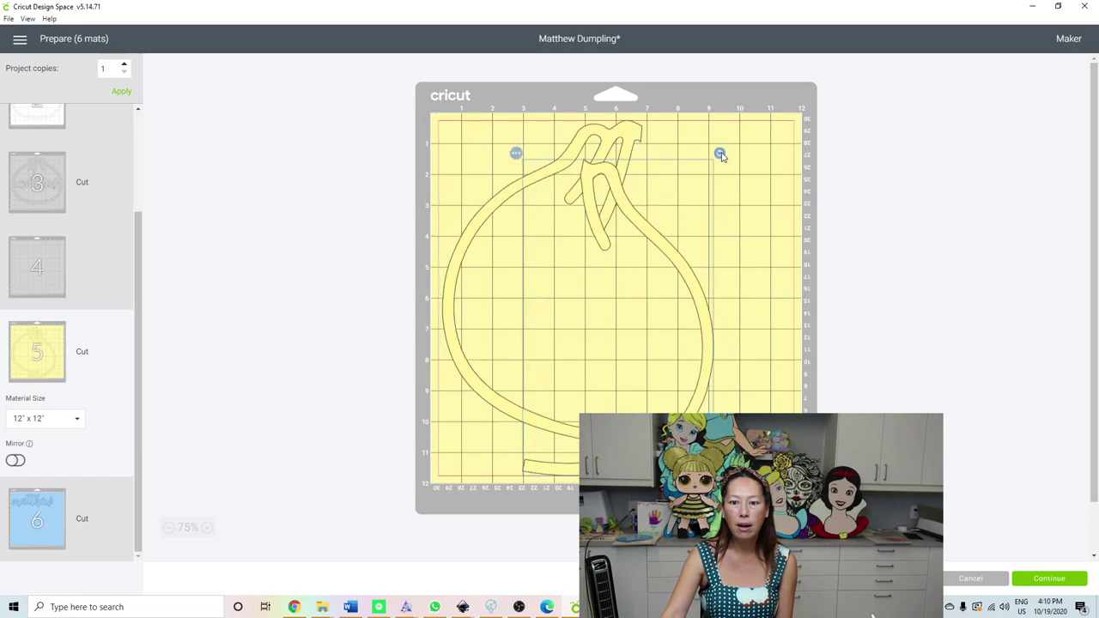
left_click_drag(719, 153, 736, 216)
left_click(691, 297)
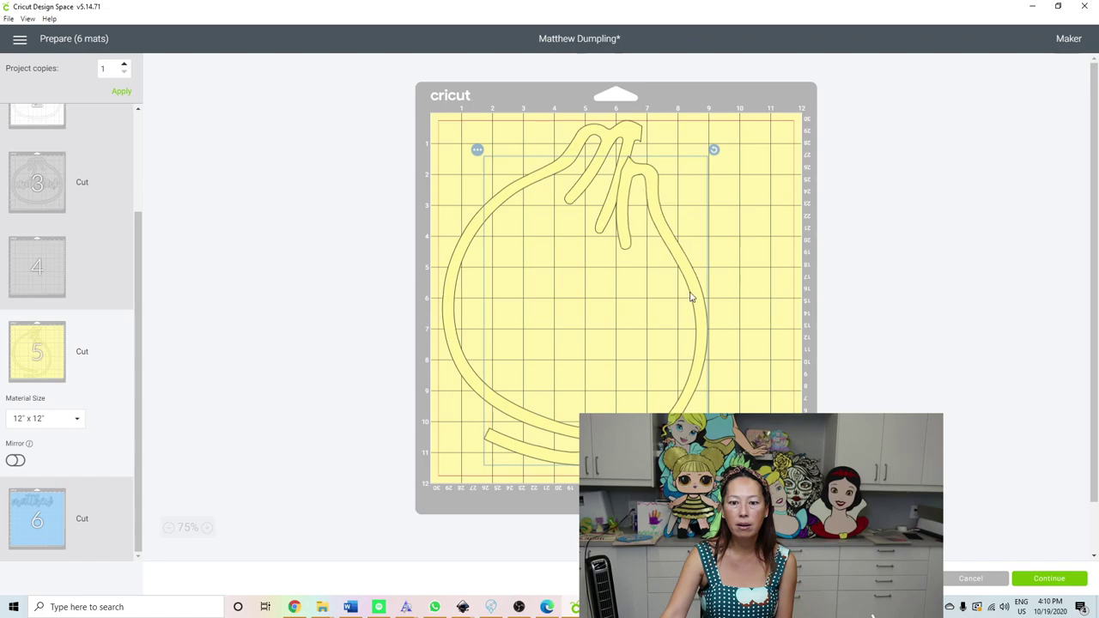
left_click_drag(693, 307, 697, 336)
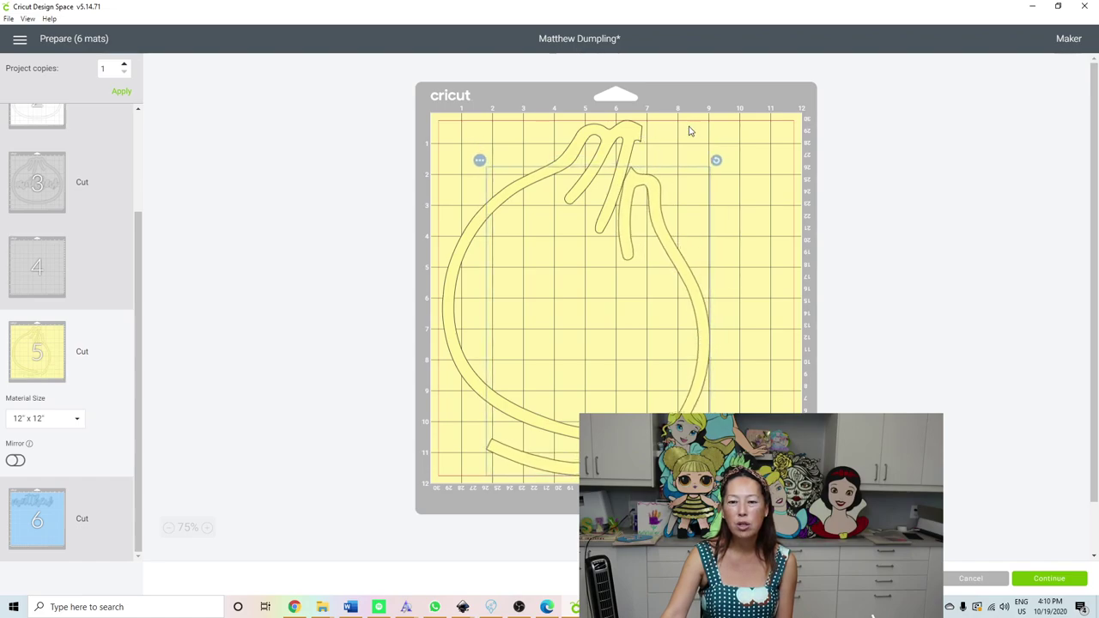
left_click(615, 137)
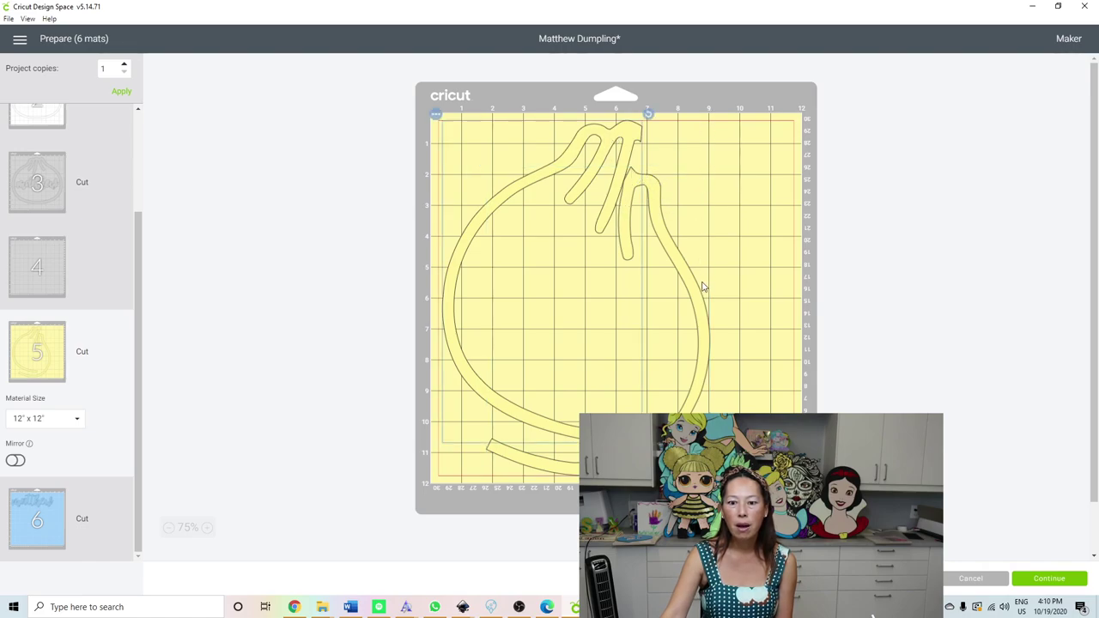
left_click(402, 59)
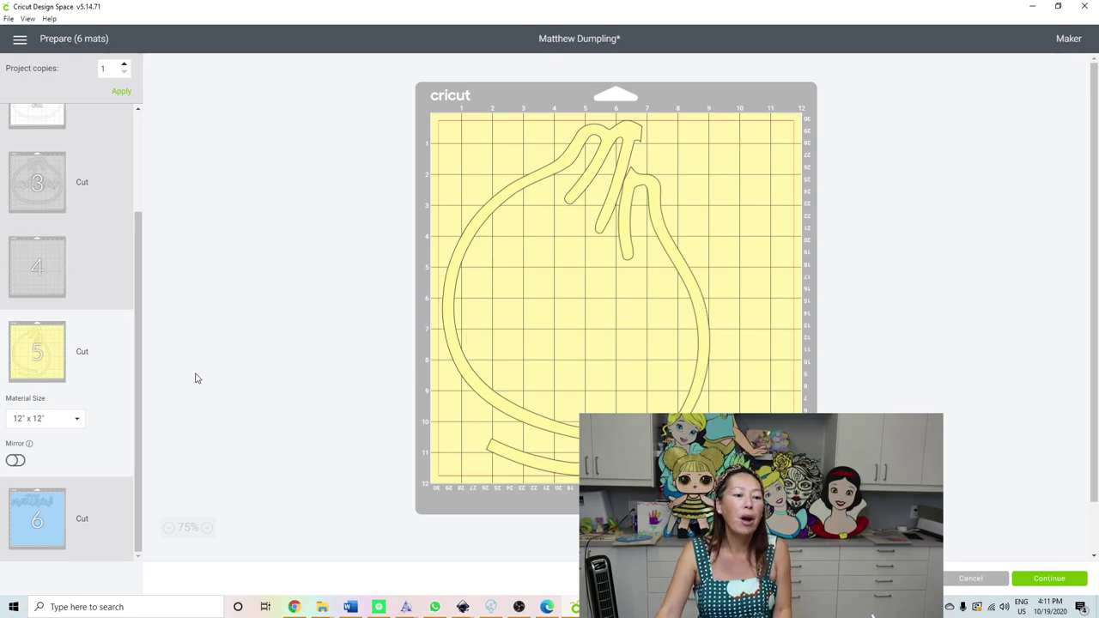
- Preview mat 6 with the blue matthew, then cancel back to the canvas
left_click(31, 532)
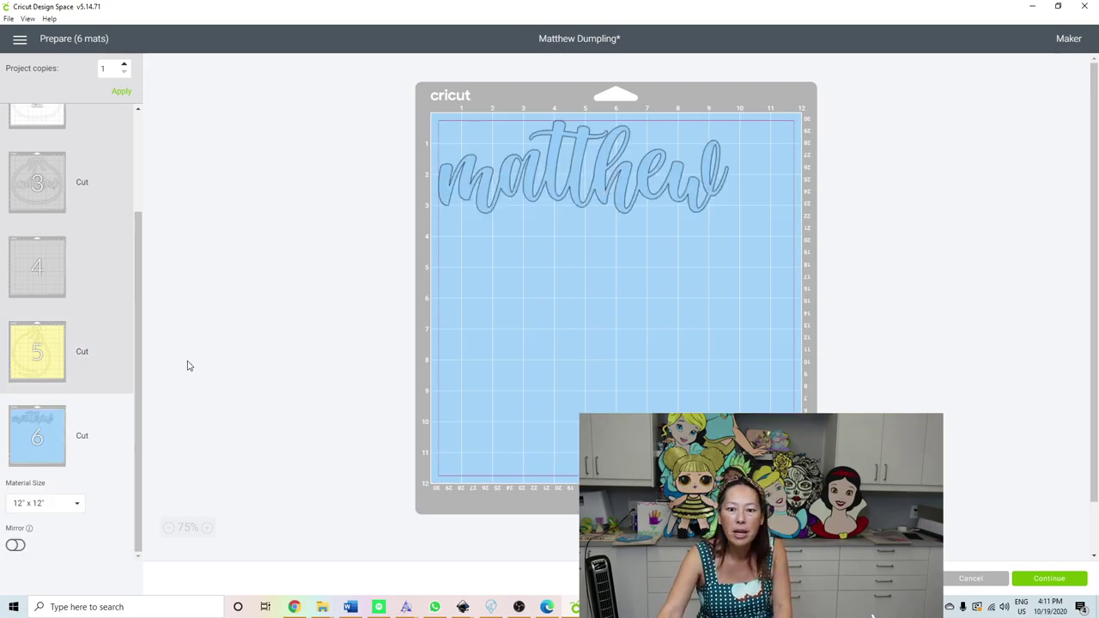
scroll(34, 344, "up", 2)
scroll(34, 344, "up", 2)
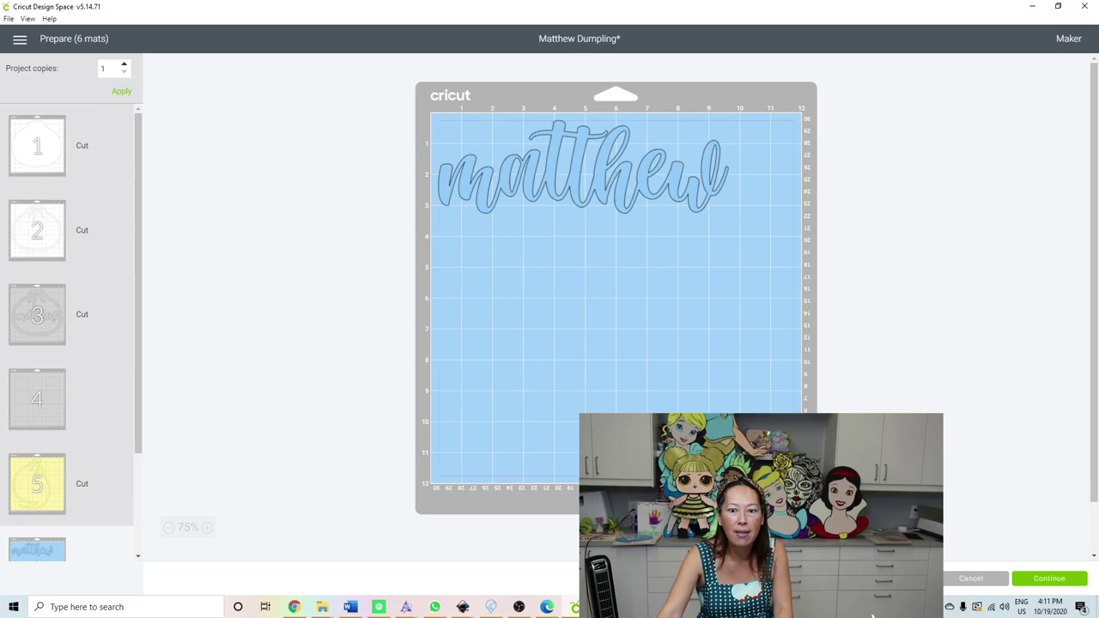
left_click(951, 581)
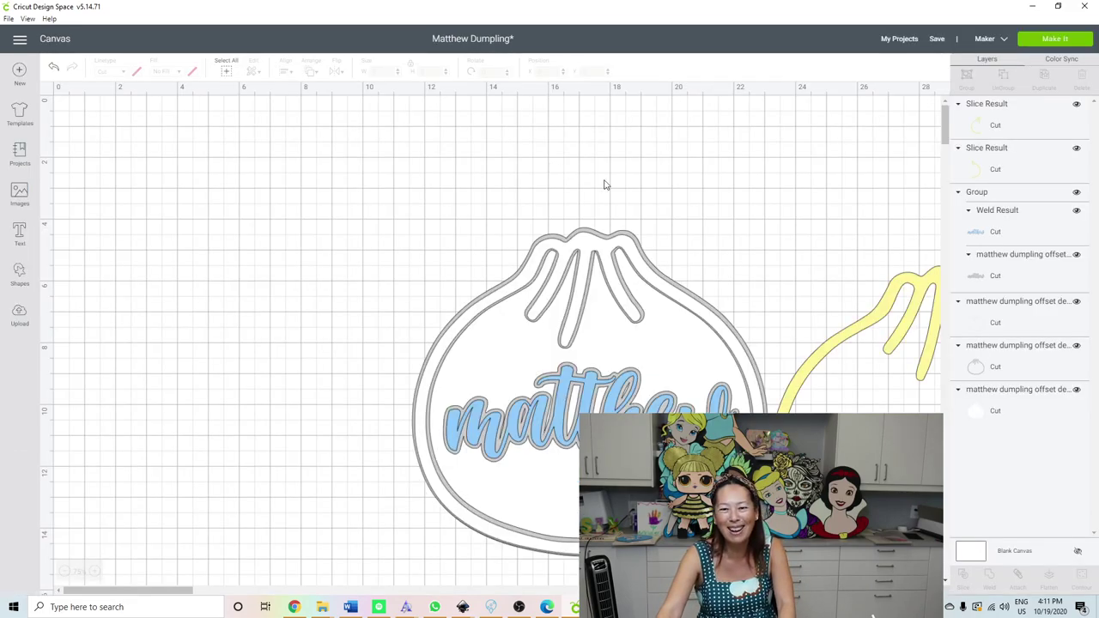
- Ungroup matthew from its offset, zoom in, and move the dumpling outline up-left
left_click(605, 405)
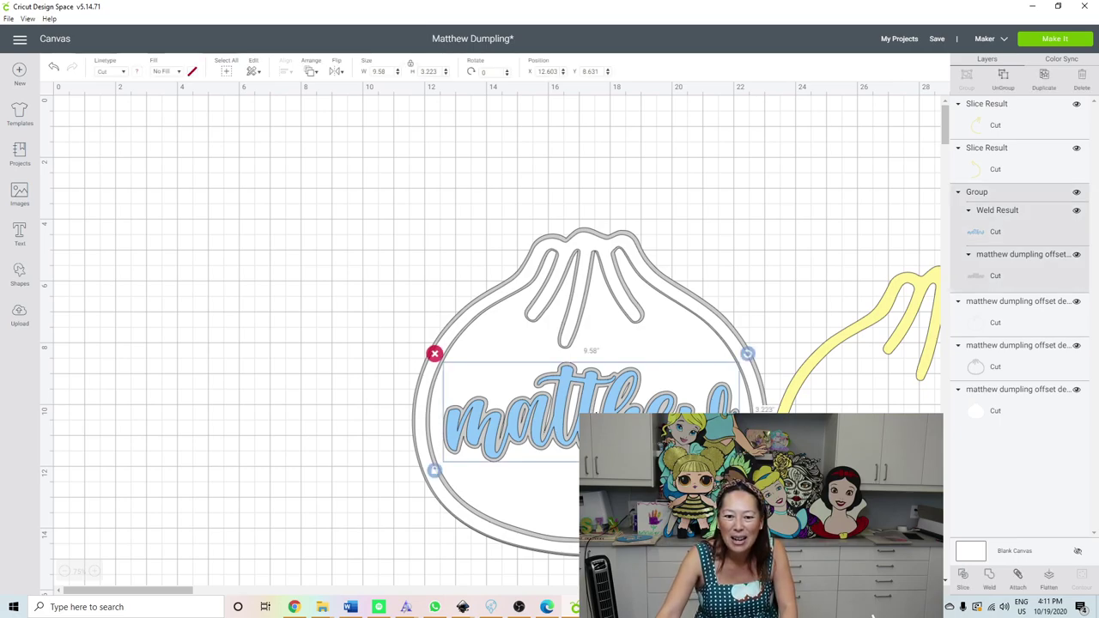
left_click(1003, 77)
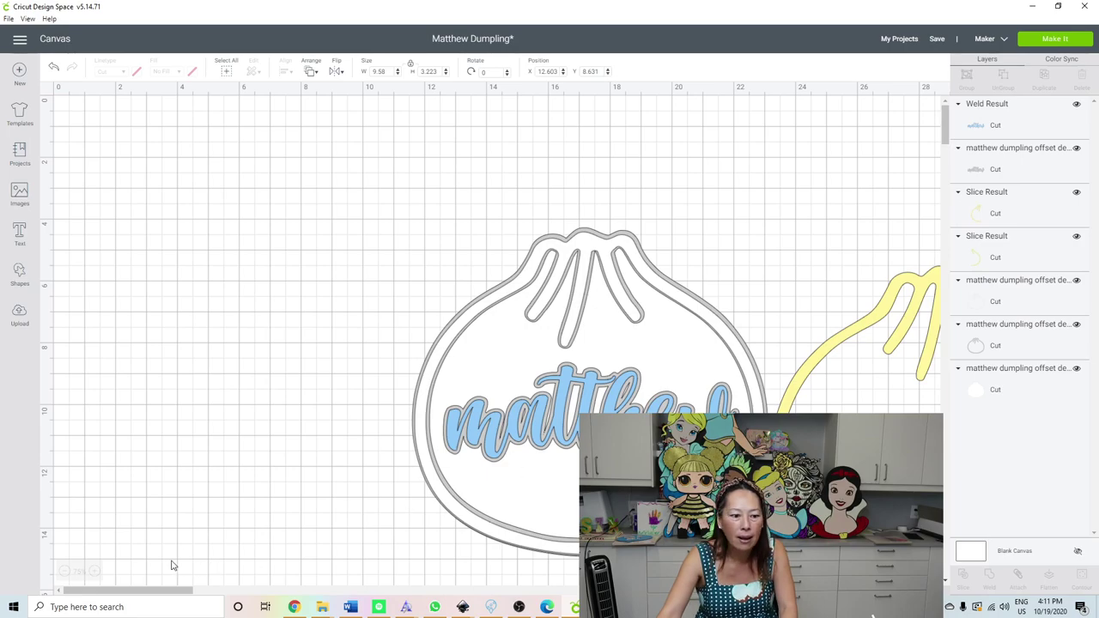
left_click(96, 572)
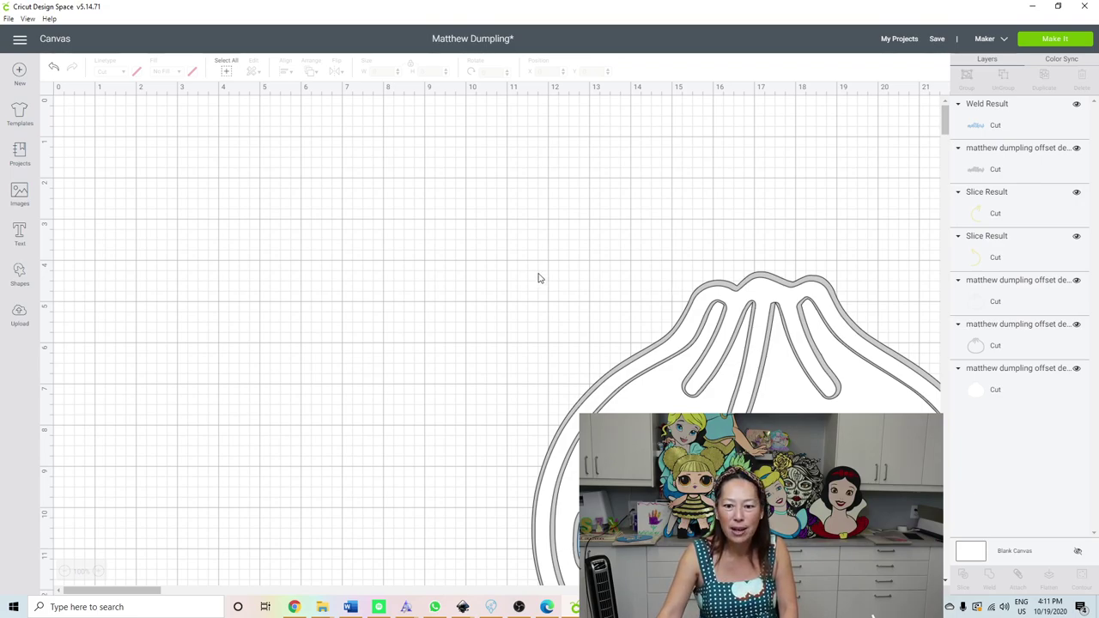
left_click(601, 481)
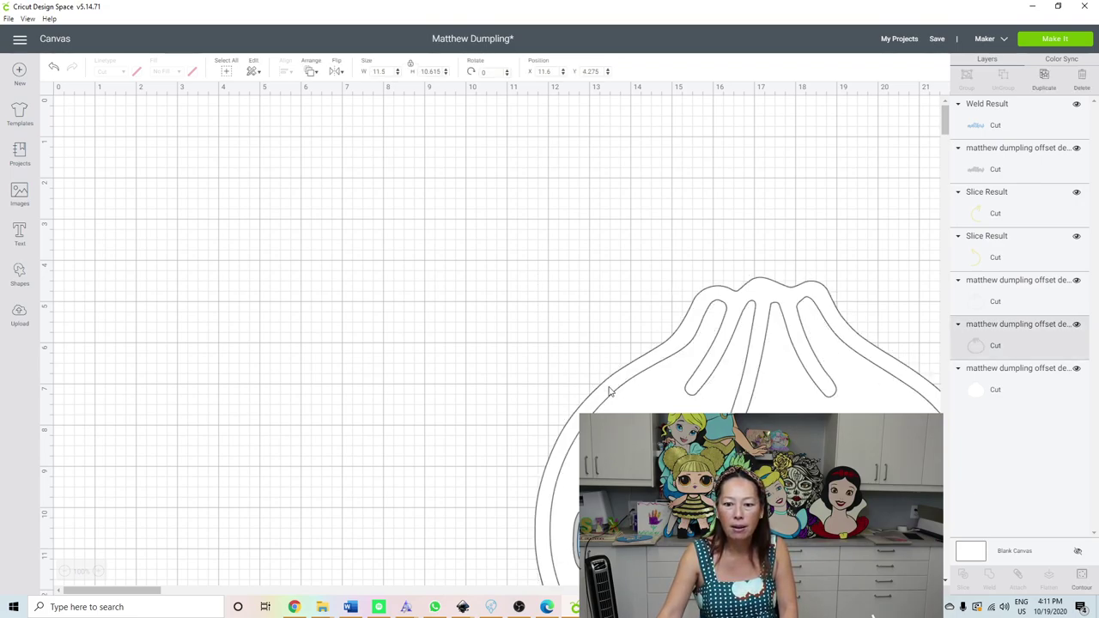
mouse_move(609, 391)
left_mouse_down()
mouse_move(553, 282)
mouse_move(535, 282)
left_mouse_up()
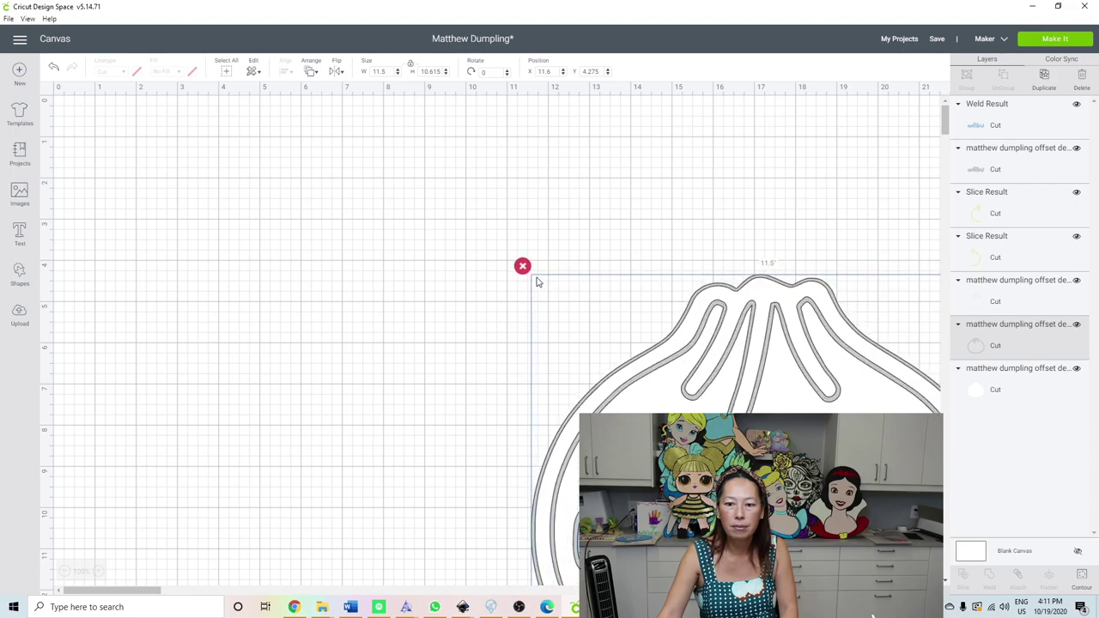
- Shift the whole design up-left, drag the blue lettering off its offset, and select the offset
left_click(228, 76)
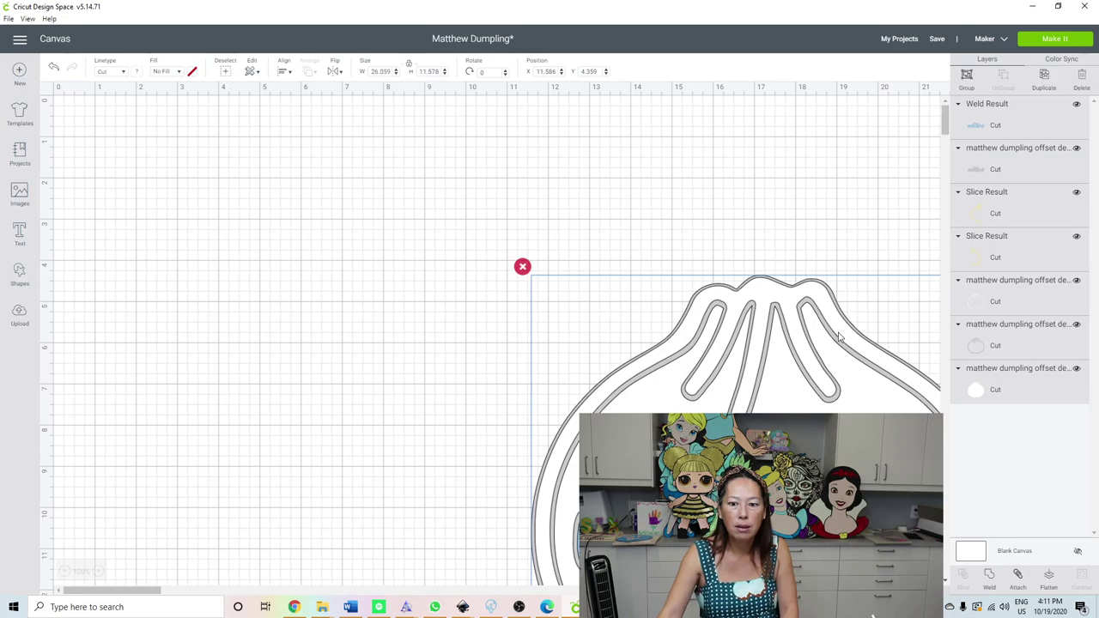
left_click_drag(705, 289, 412, 193)
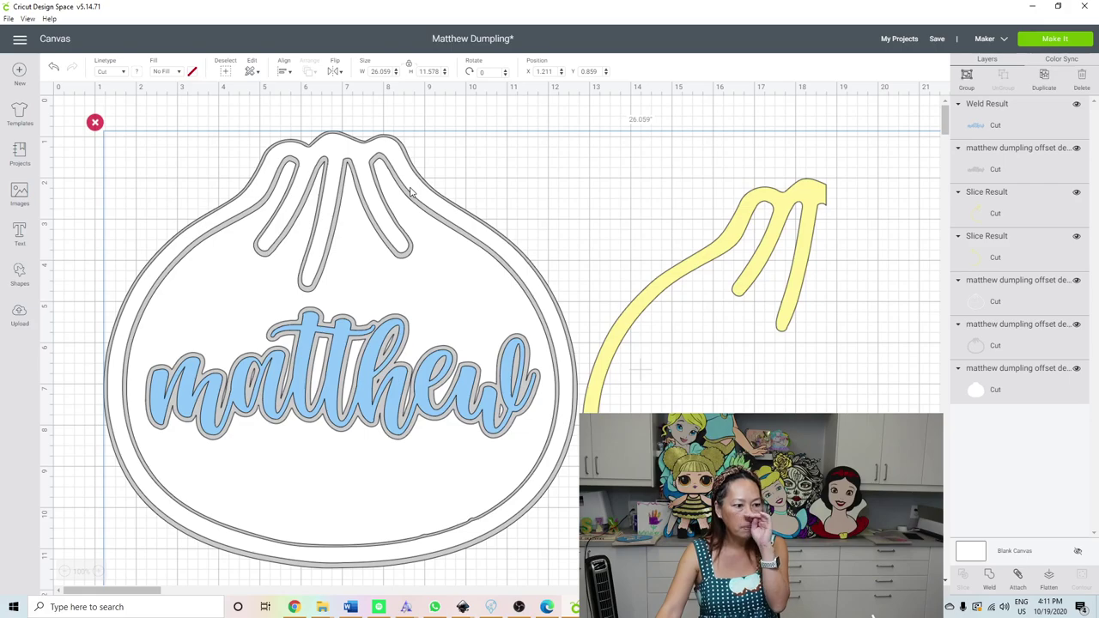
left_click(571, 119)
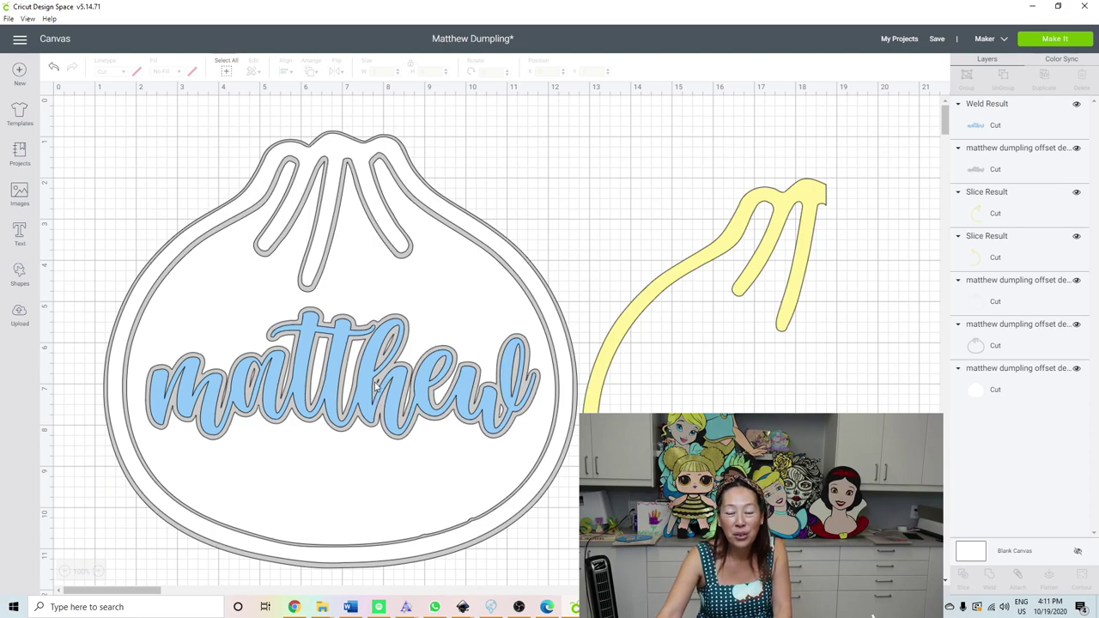
left_click_drag(378, 392, 806, 252)
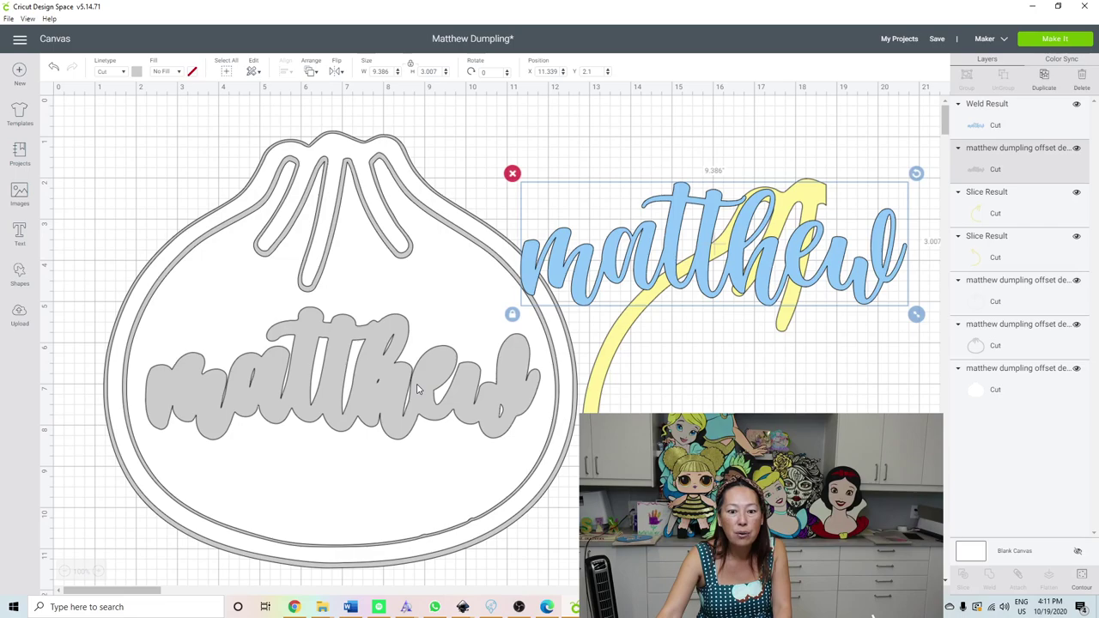
left_click(384, 391)
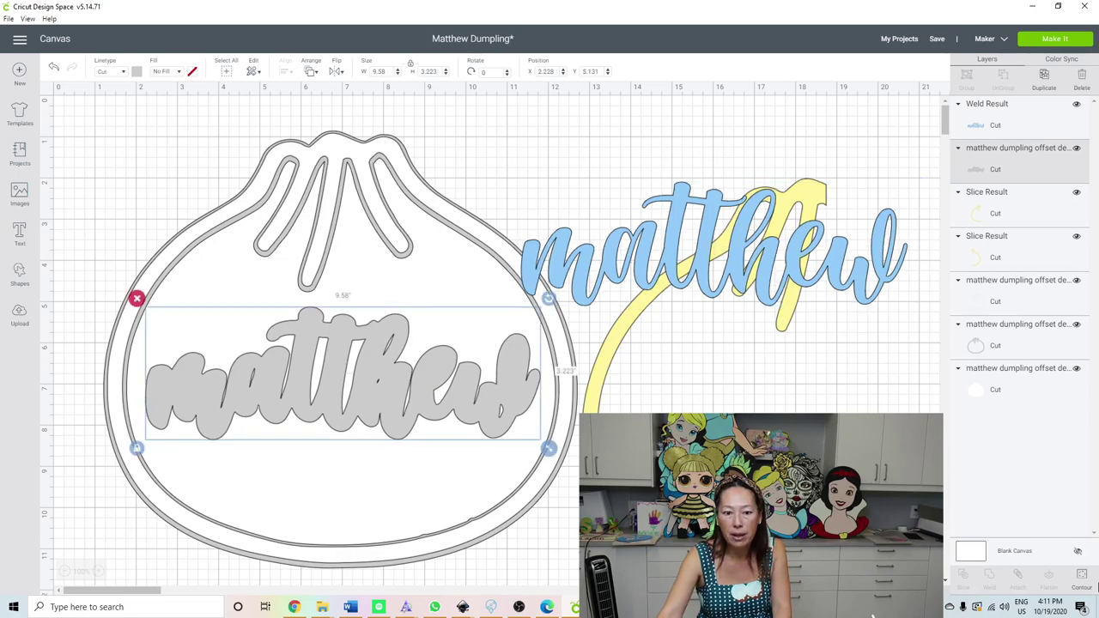
- In Contour, fit the word to the preview and hide two small inner cut lines
left_click(1075, 581)
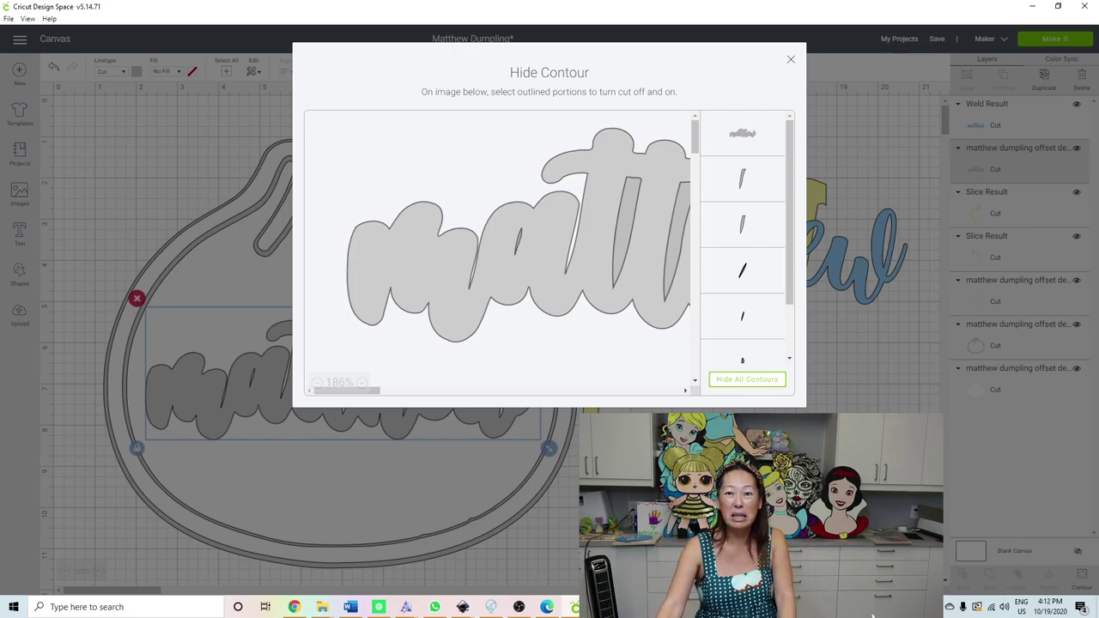
left_click(339, 384)
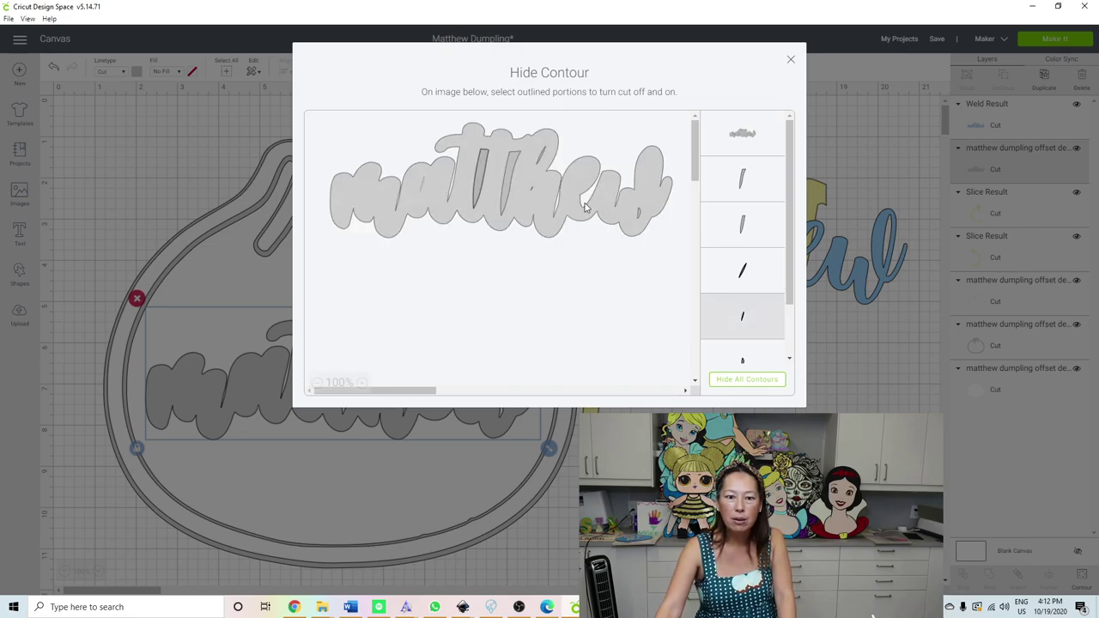
left_click(532, 192)
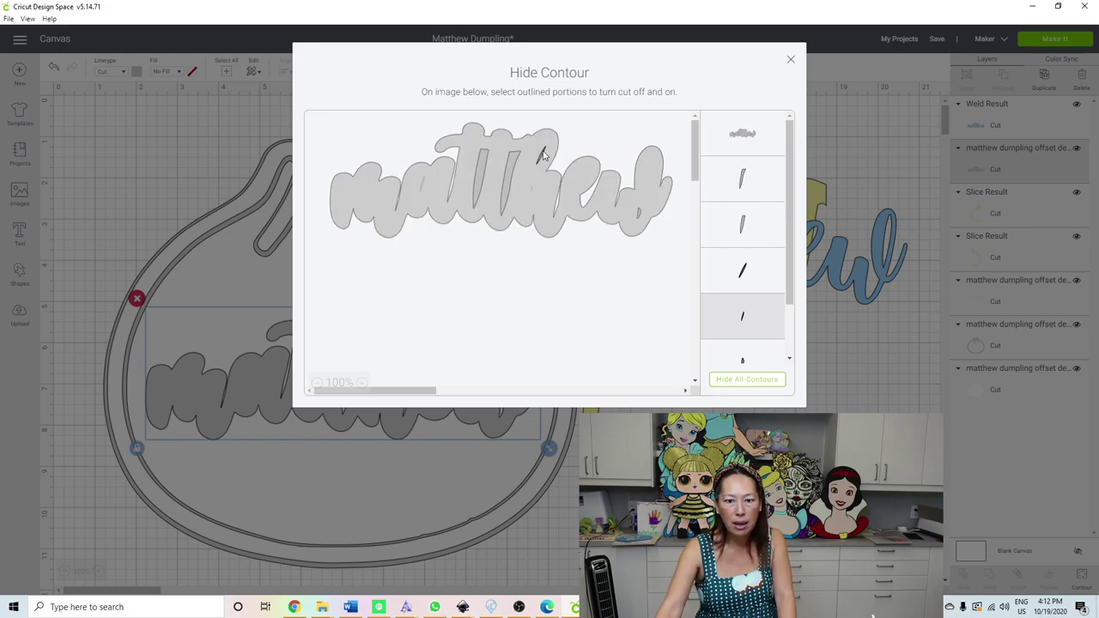
left_click(542, 156)
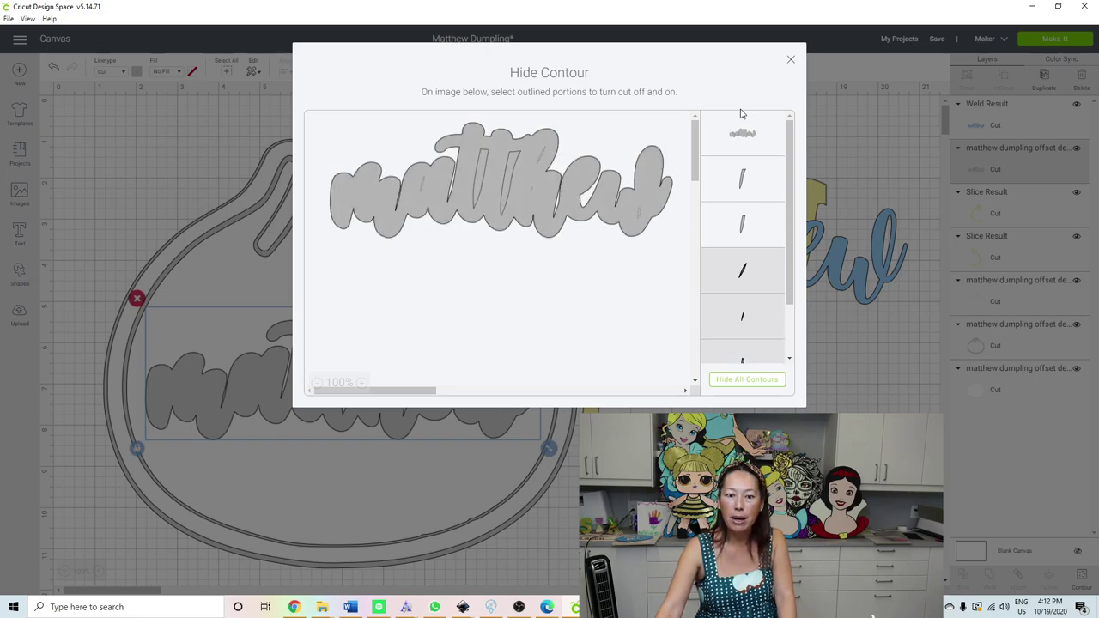
left_click(791, 62)
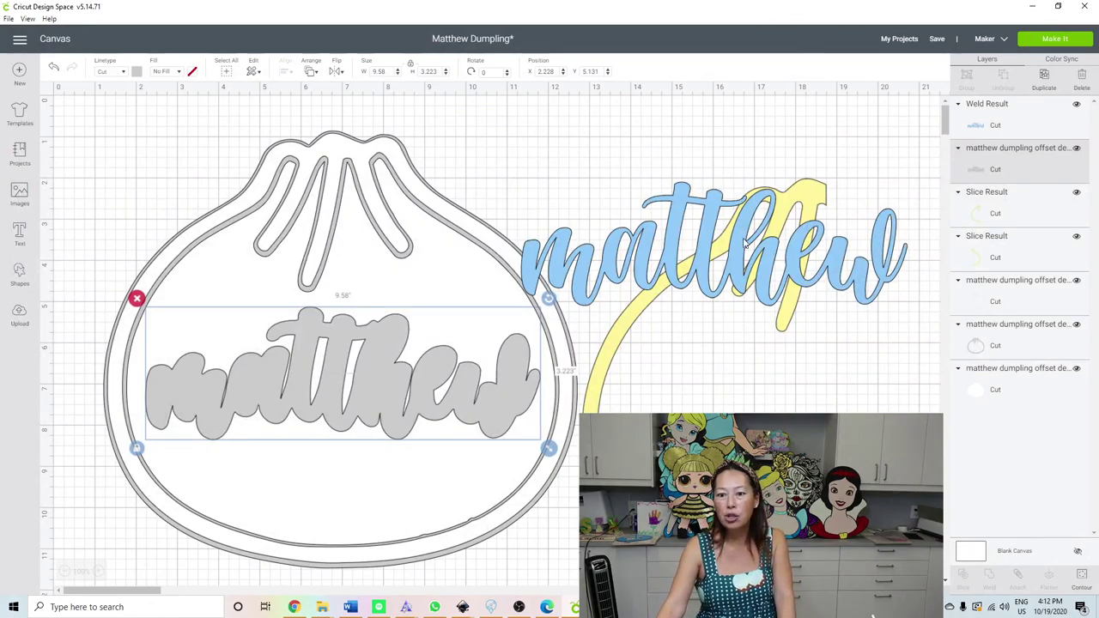
- Return blue matthew onto its offset, duplicate both, and place the copy below
mouse_move(745, 243)
left_mouse_down()
mouse_move(482, 297)
mouse_move(368, 373)
left_mouse_up()
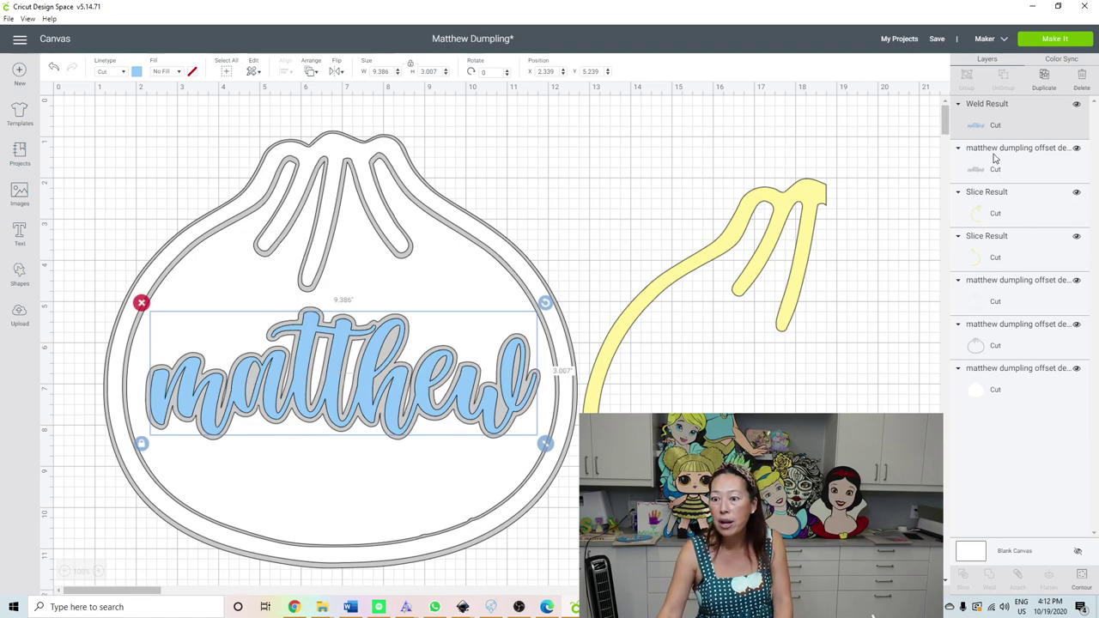
left_click(1042, 174)
left_click(1029, 125, "shift")
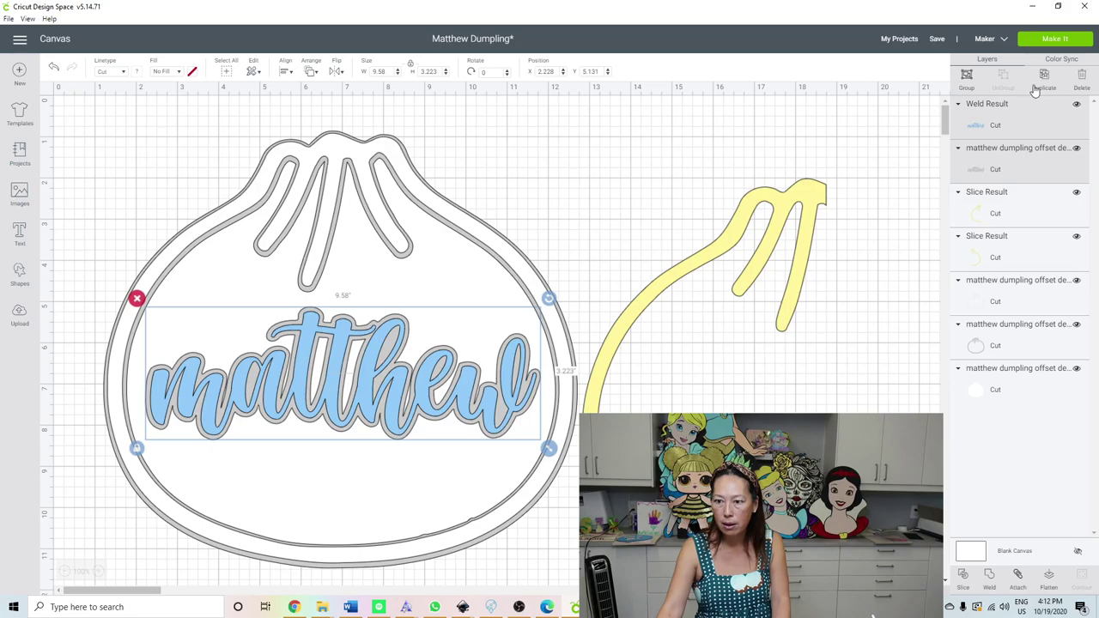
left_click(1042, 81)
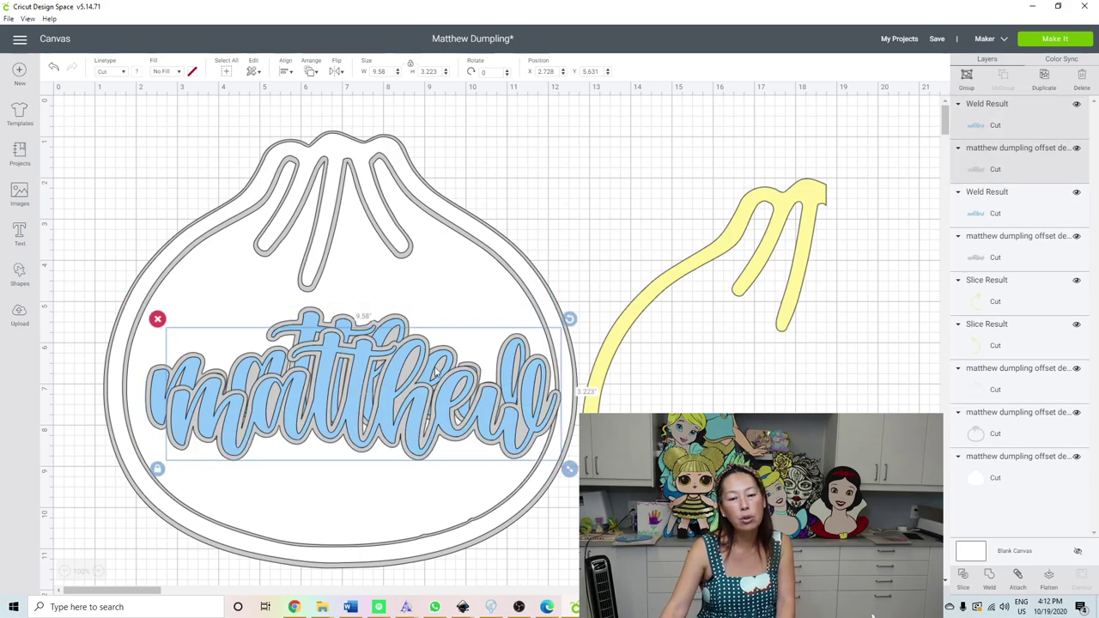
mouse_move(435, 371)
left_mouse_down()
mouse_move(378, 503)
mouse_move(384, 513)
left_mouse_up()
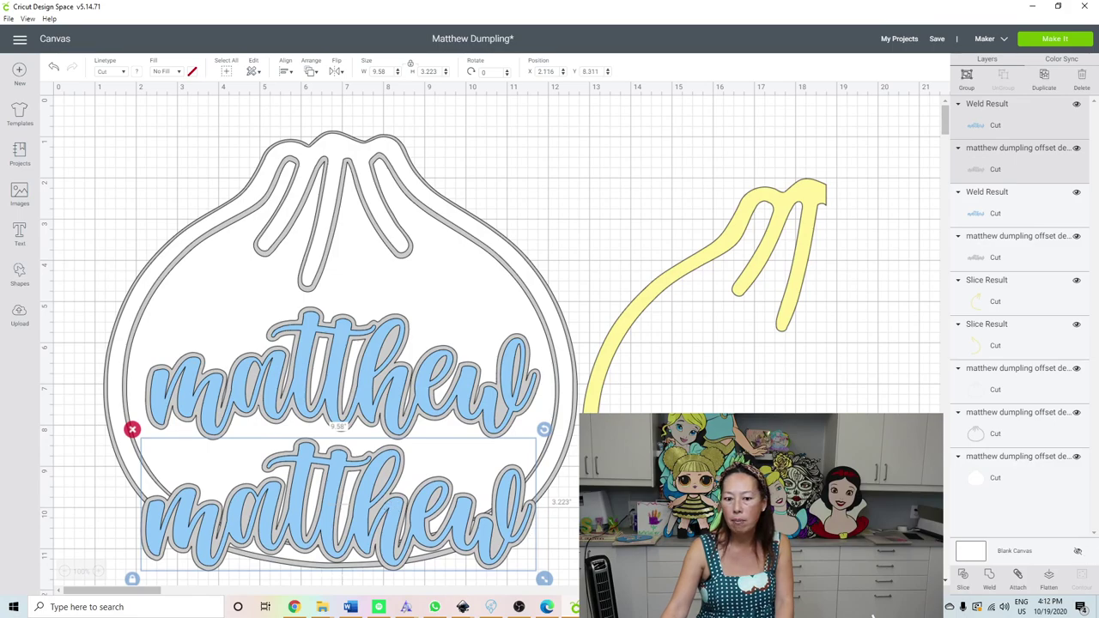
- Show all contours on the copy's grey offset
left_click(998, 161)
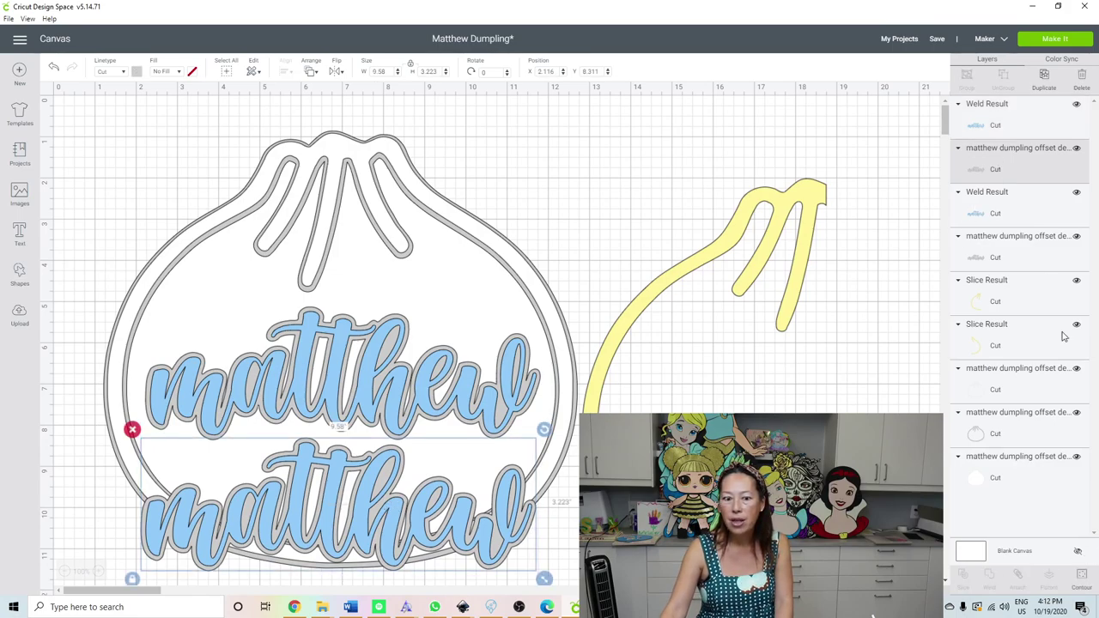
left_click(1081, 575)
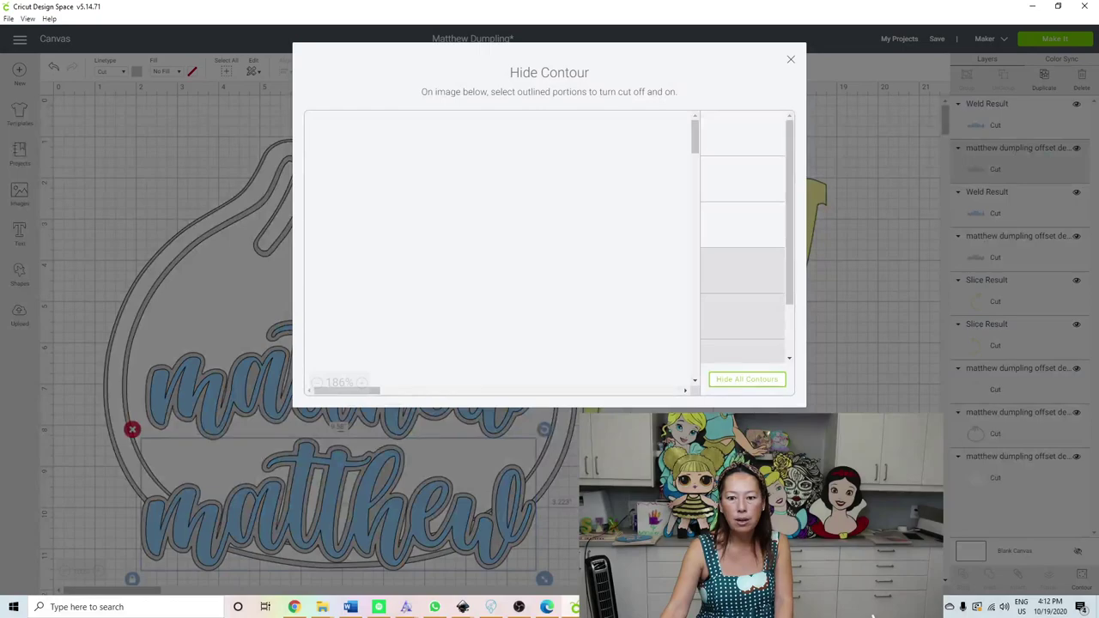
left_click(750, 381)
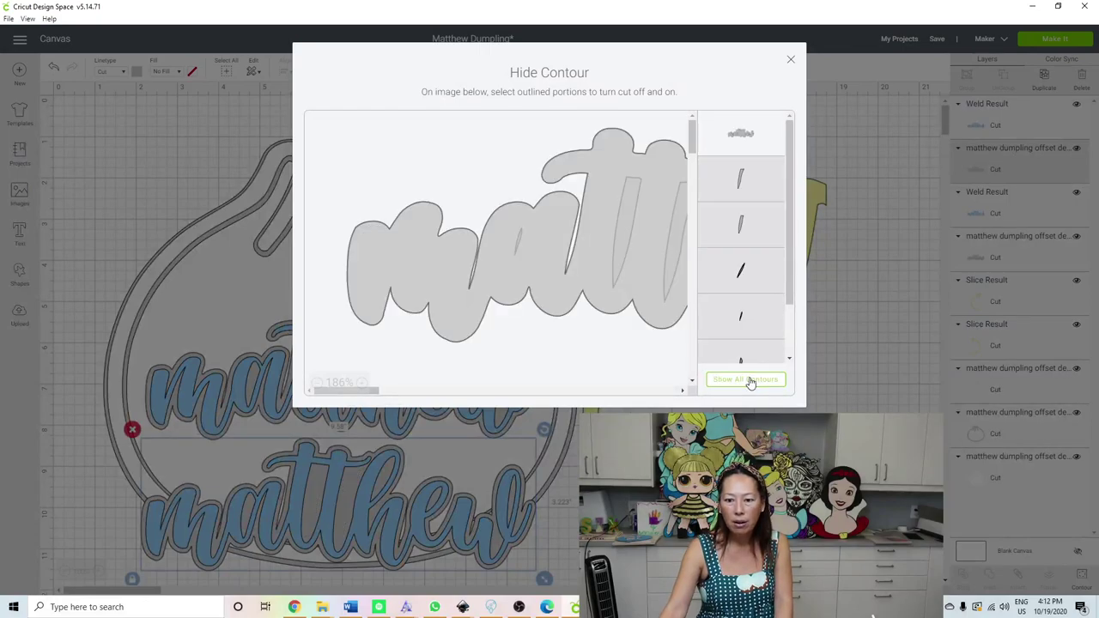
left_click(748, 380)
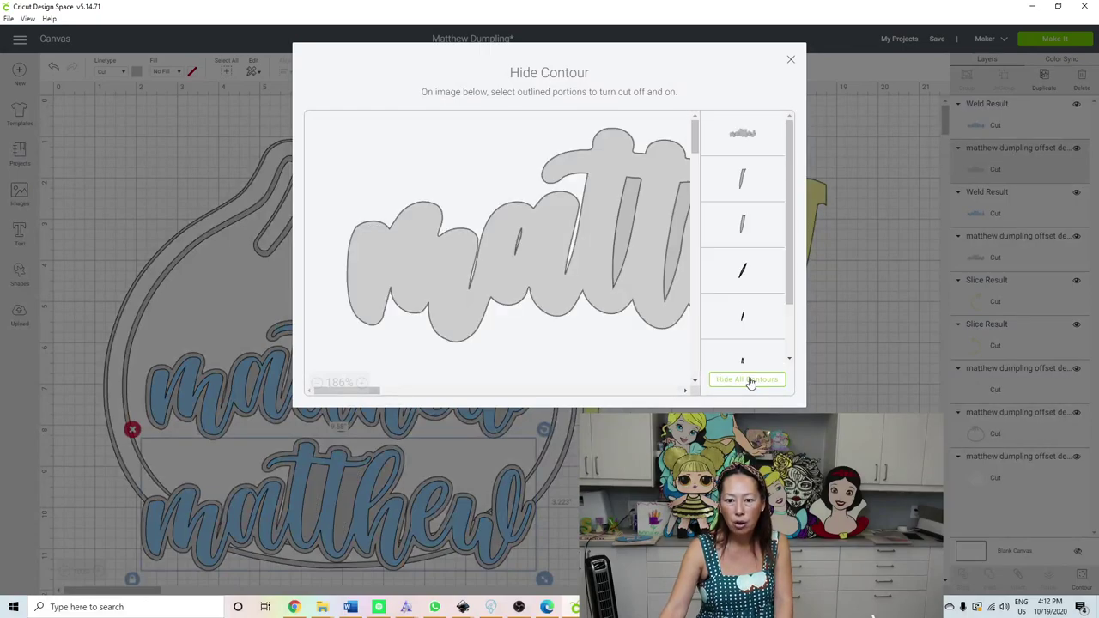
left_click(791, 62)
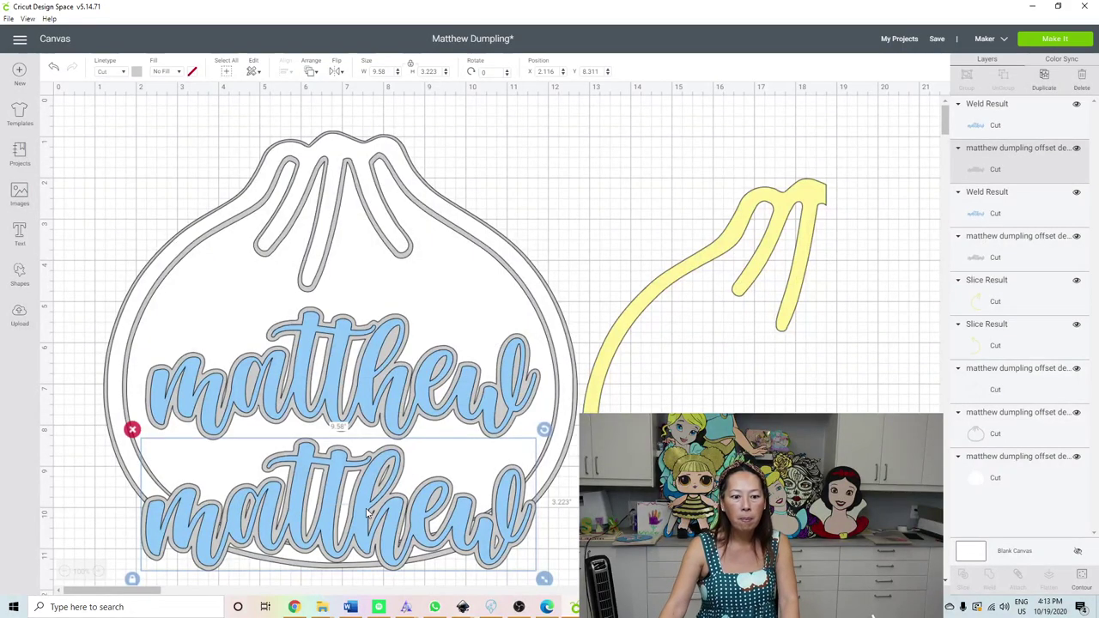